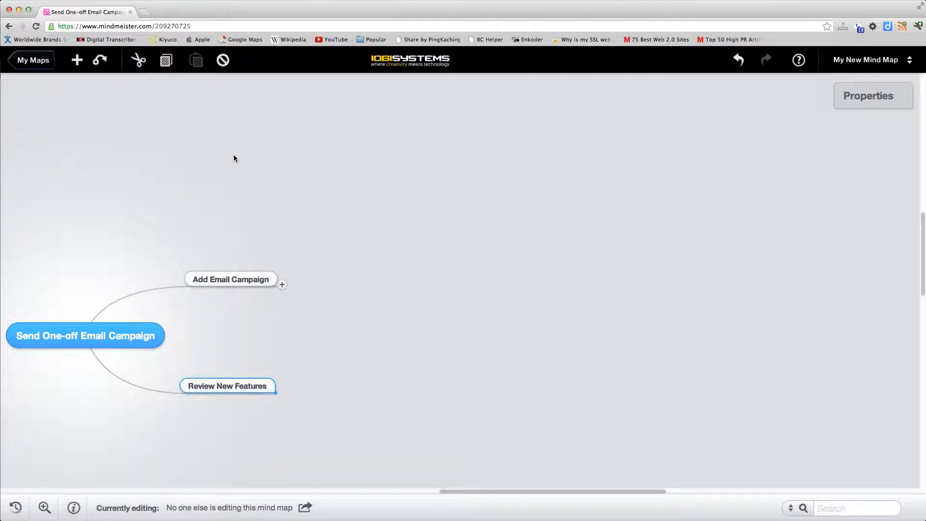
Expand the Add Email Campaign branch down through Add Campaign Details to the Email Format options
click(282, 285)
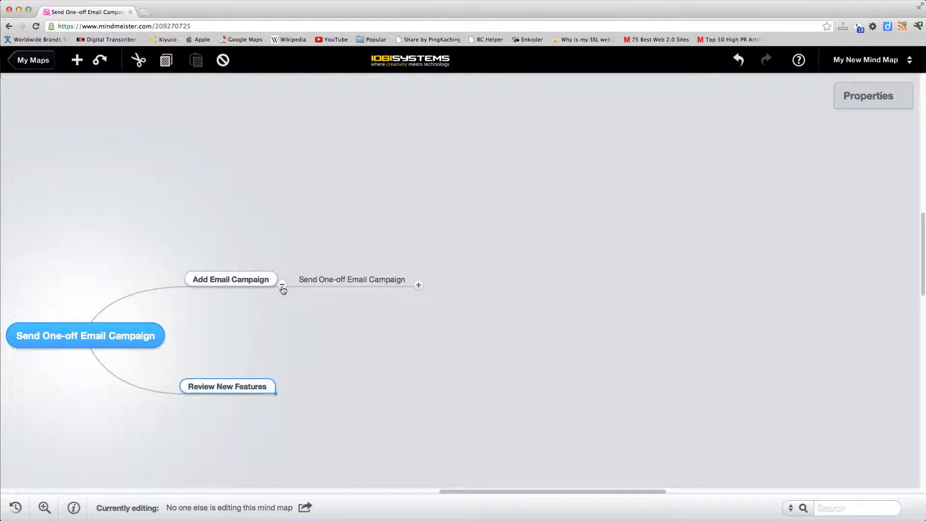
click(418, 285)
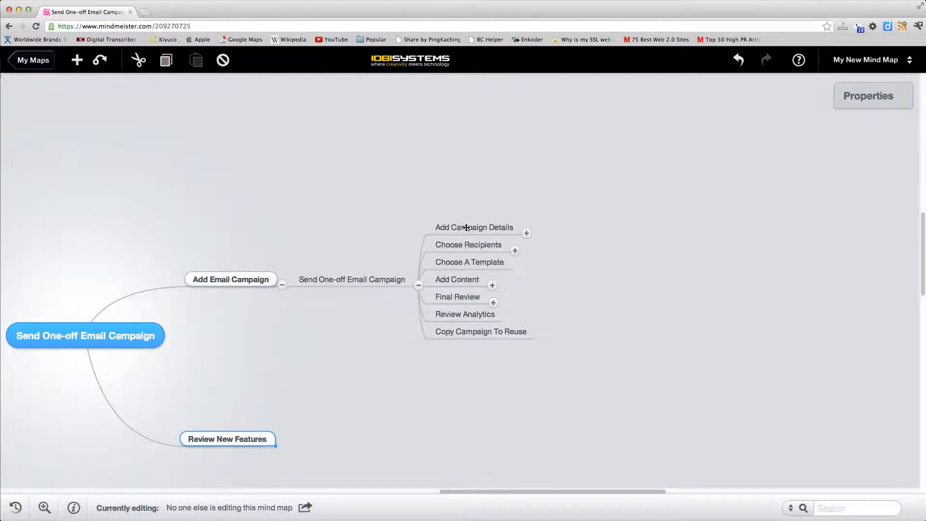
click(527, 234)
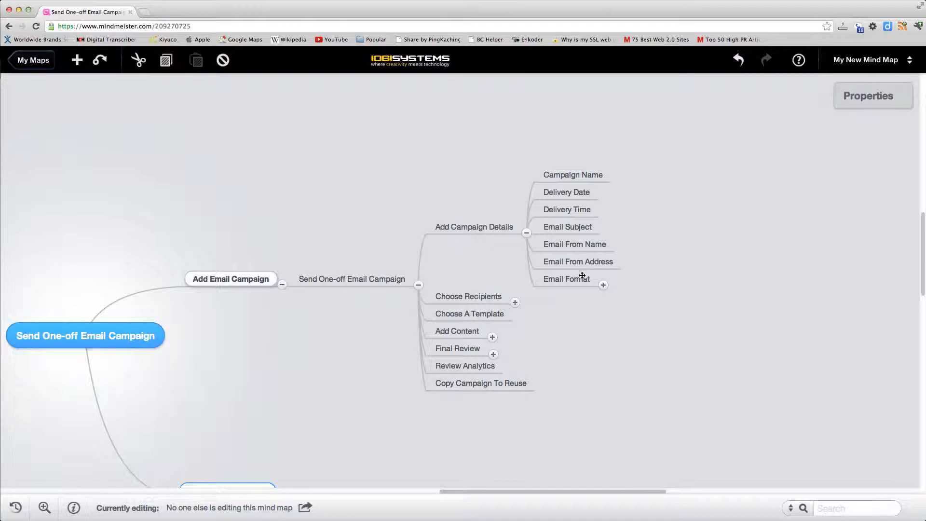
click(603, 286)
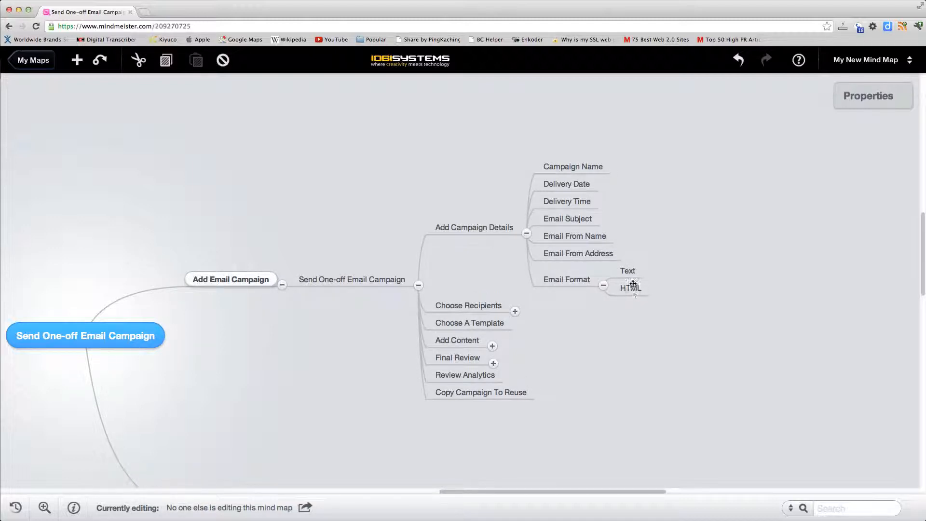
Expand the Choose Recipients, Add Content, Add New Image and Final Review branches and look over the campaign outline
click(516, 312)
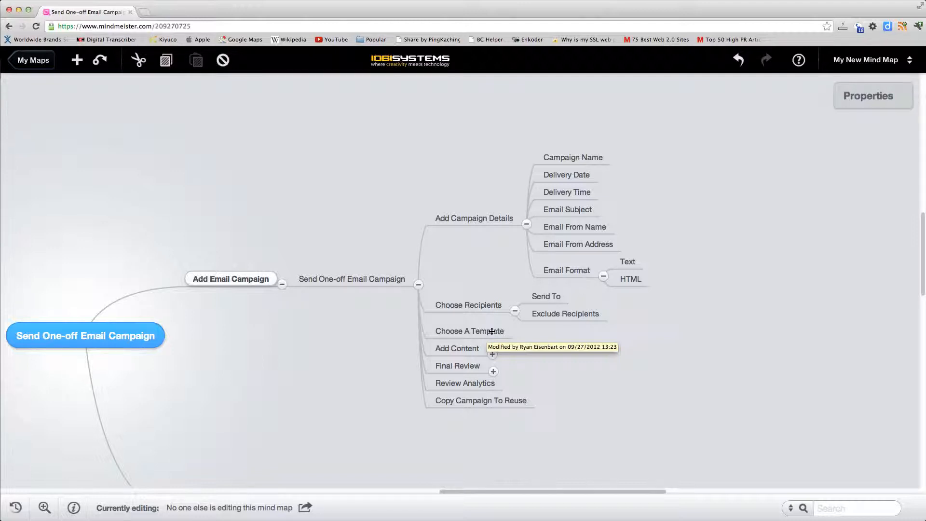
click(492, 355)
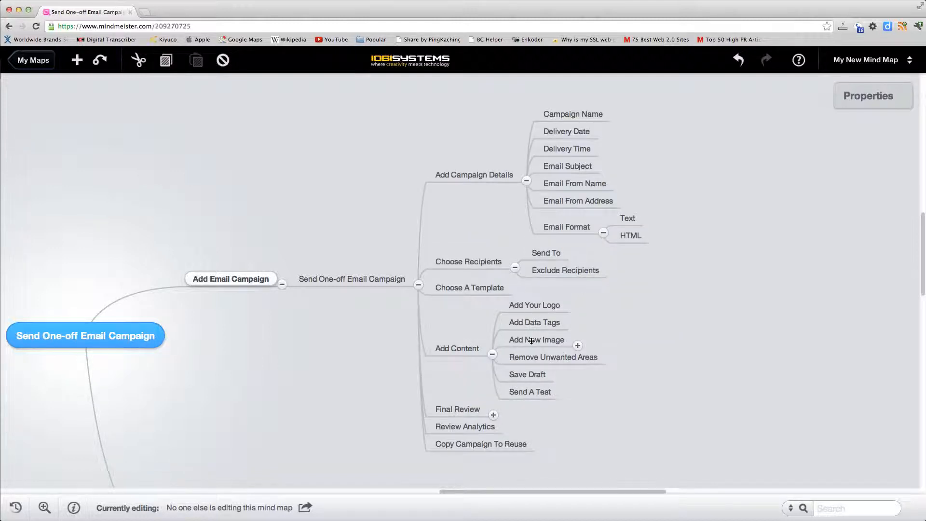
click(578, 345)
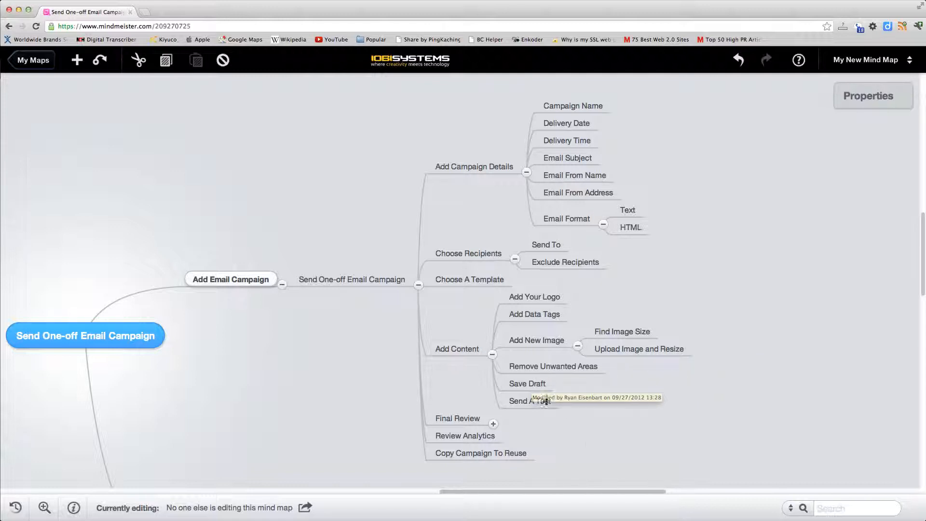
click(493, 425)
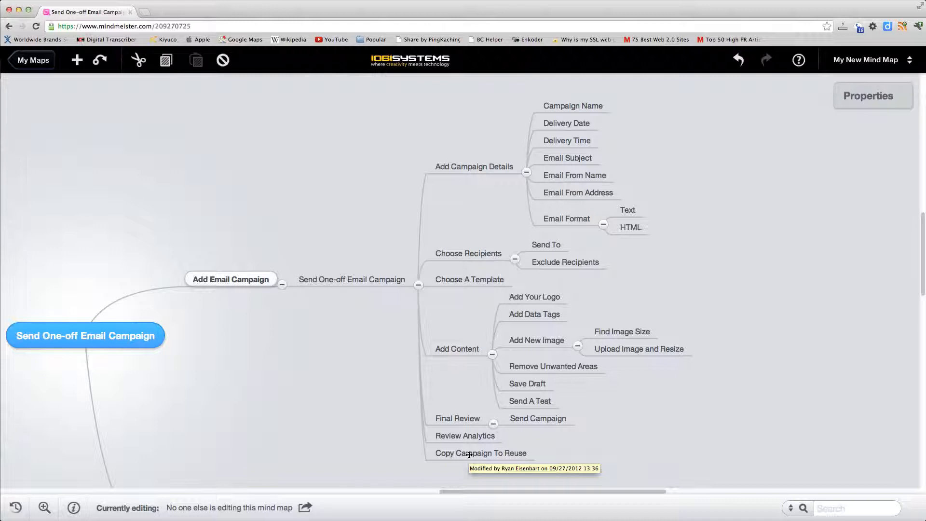
scroll(375, 348, down, 5)
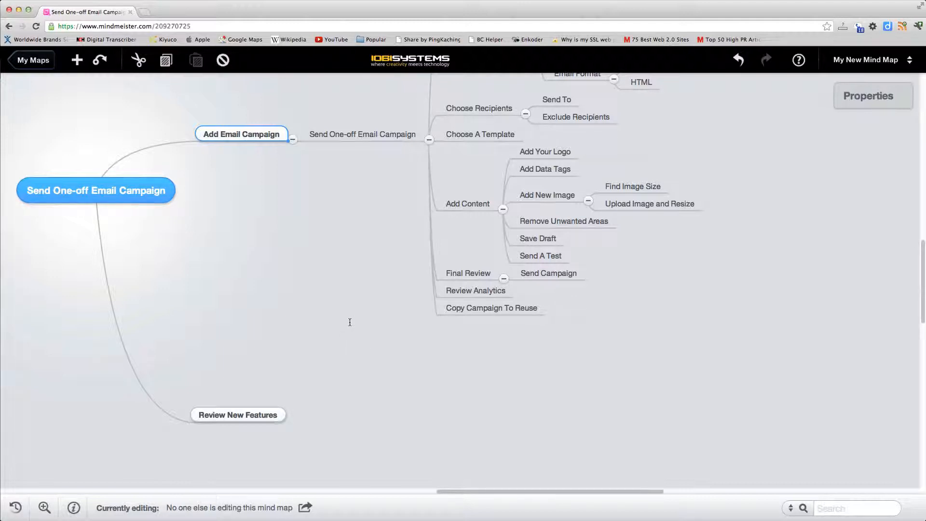
scroll(349, 320, up, 4)
scroll(338, 406, up, 3)
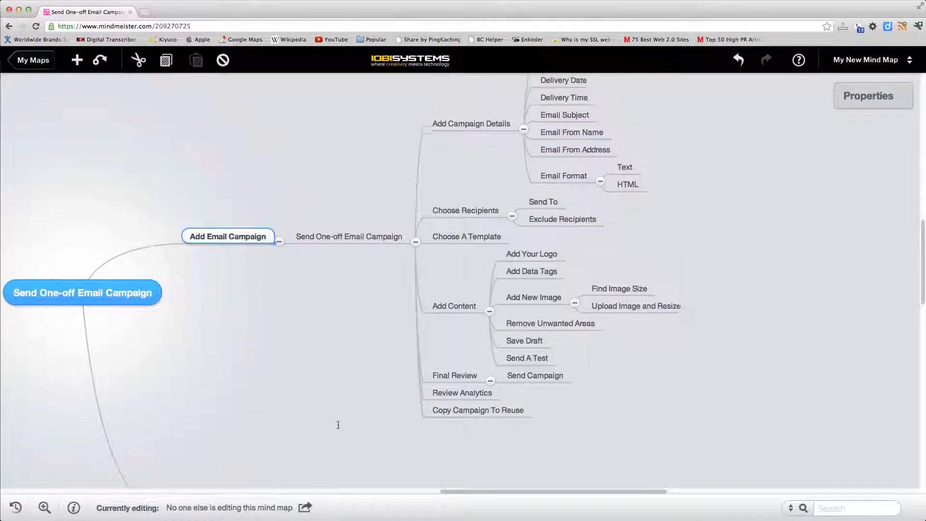
scroll(342, 454, left, 1)
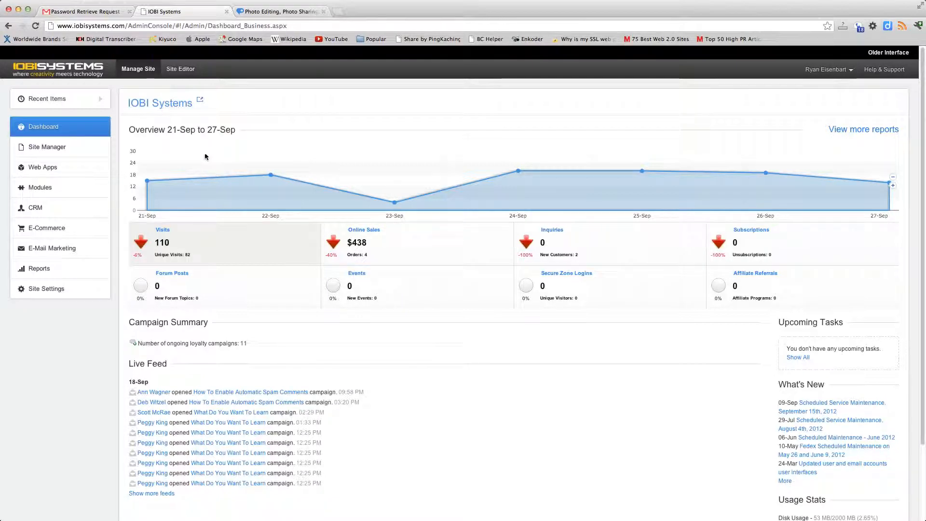
In the IOBI Systems admin console, start a new email campaign of the One-off Campaign type and proceed to its details
click(48, 248)
click(52, 266)
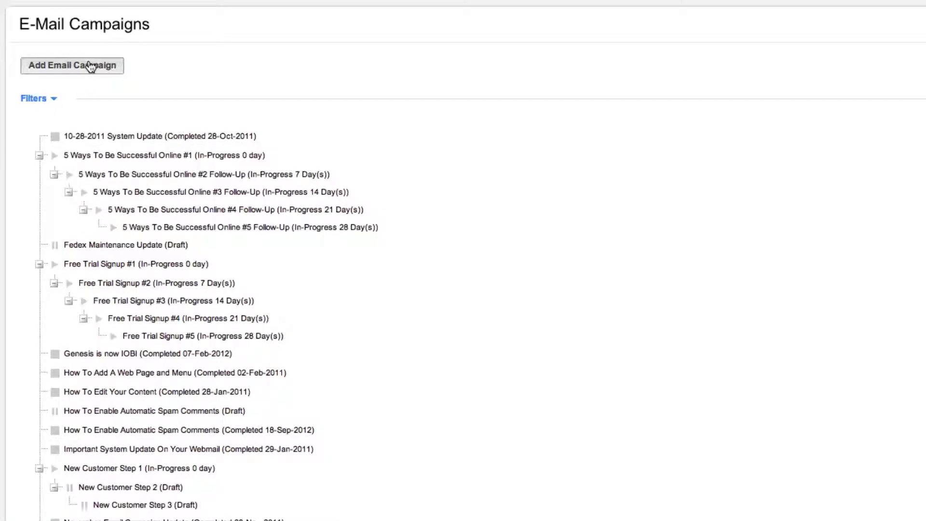
click(90, 66)
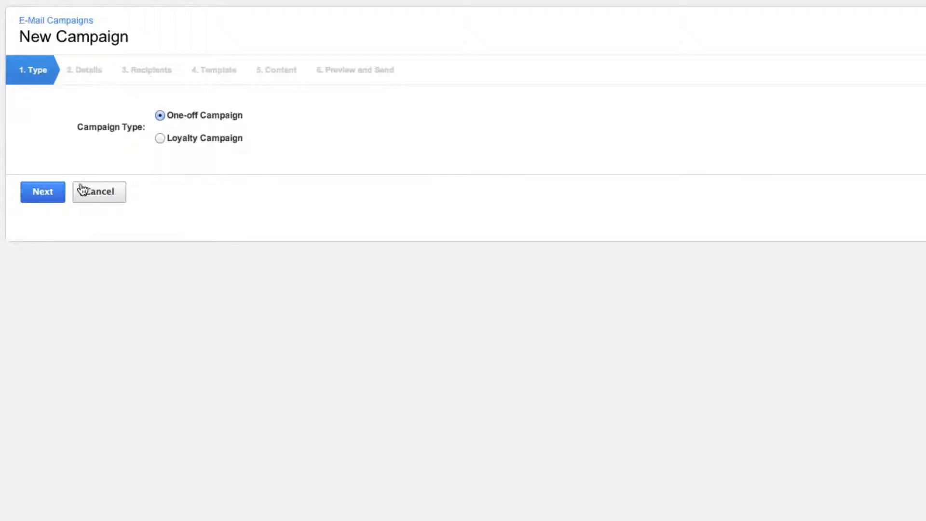
click(45, 193)
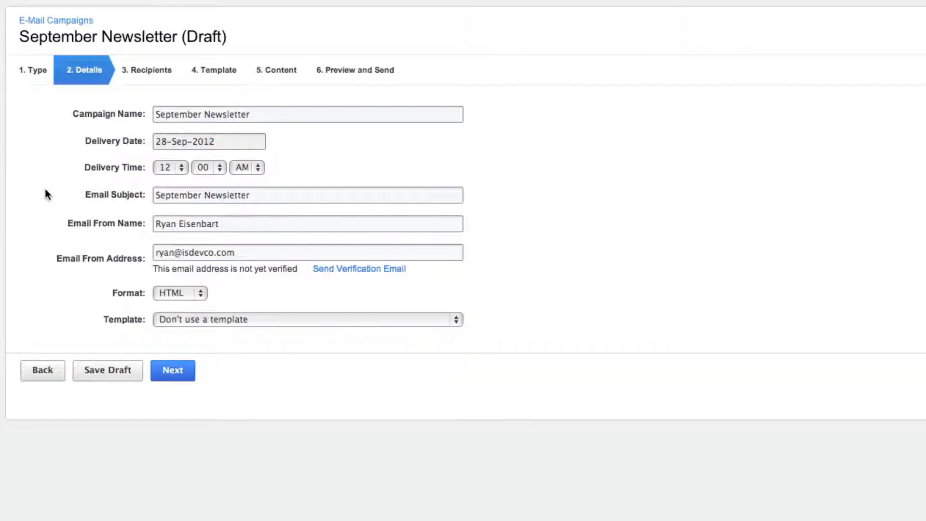
Change the campaign name to "My new campaign"
click(277, 113)
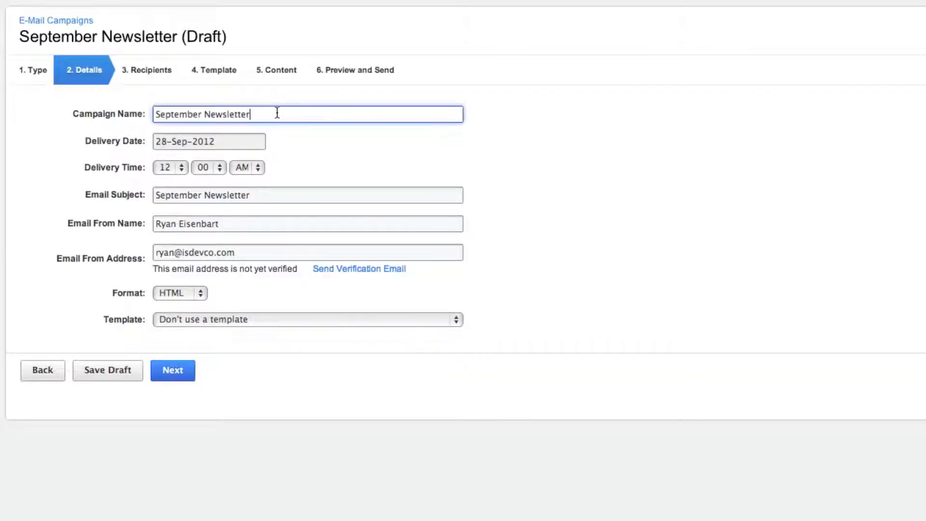
drag(277, 113, 151, 112)
text(M)
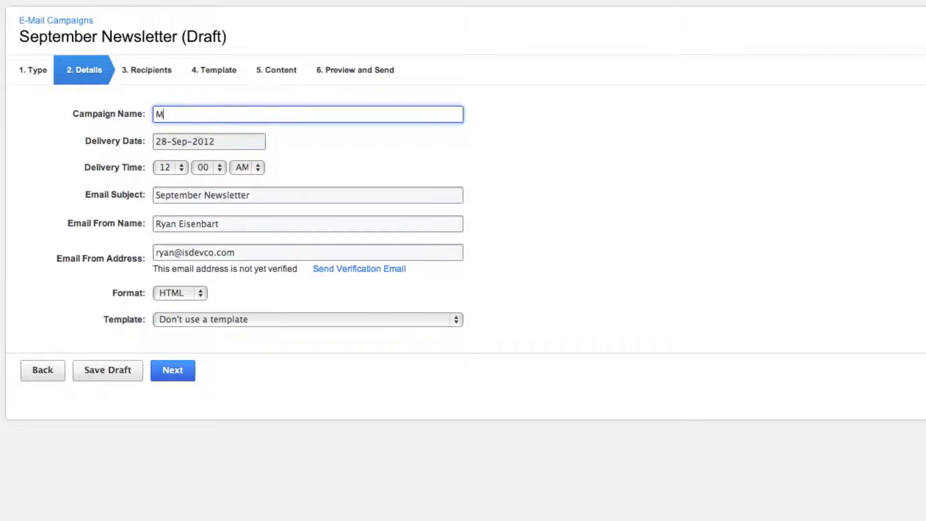
text(y new campaign)
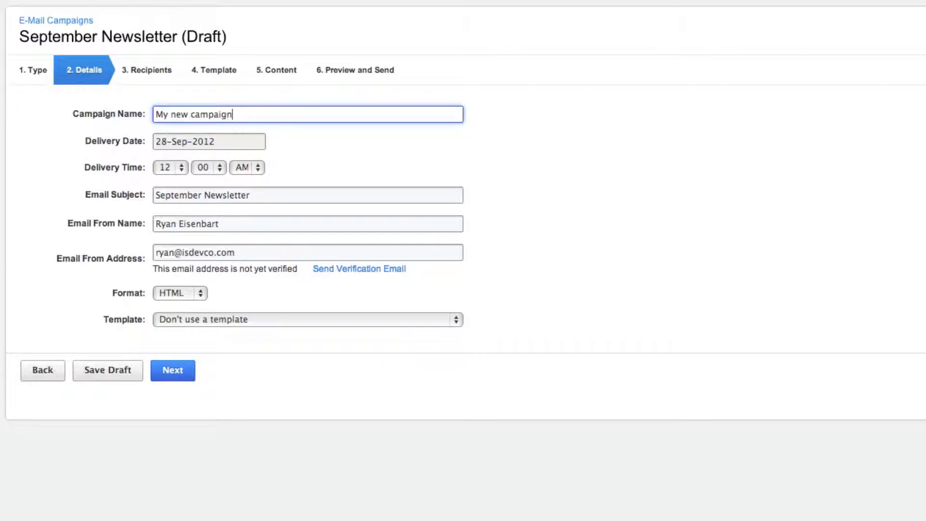
click(112, 111)
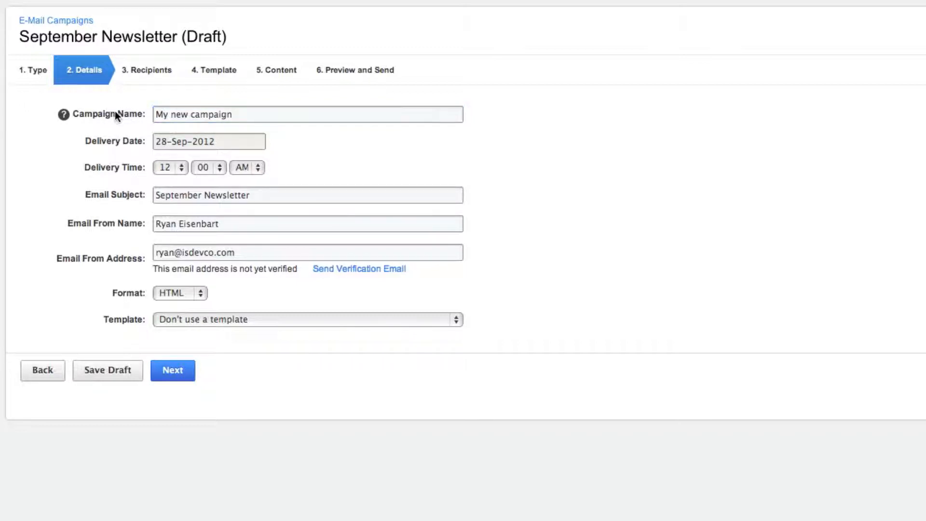
click(231, 115)
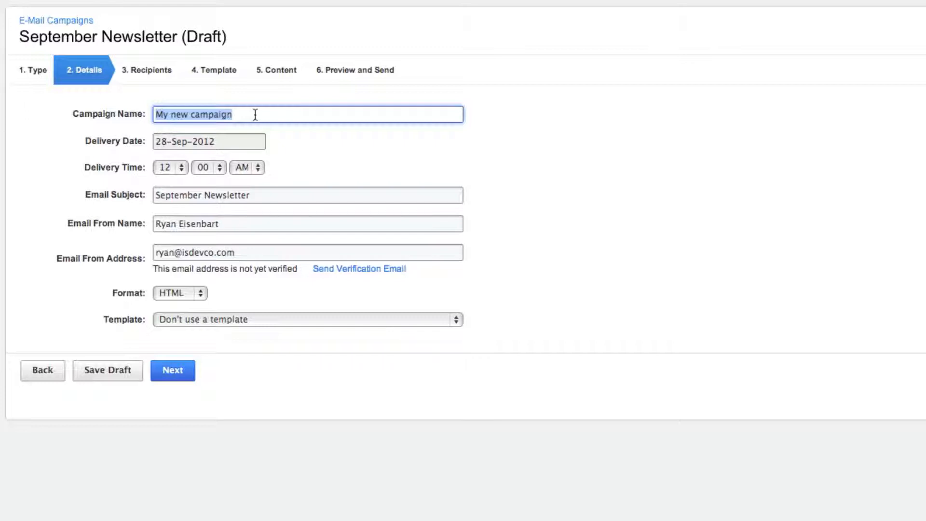
Set the campaign's delivery date to 30-Sep-2012 and the delivery time to 08:00 AM
click(214, 141)
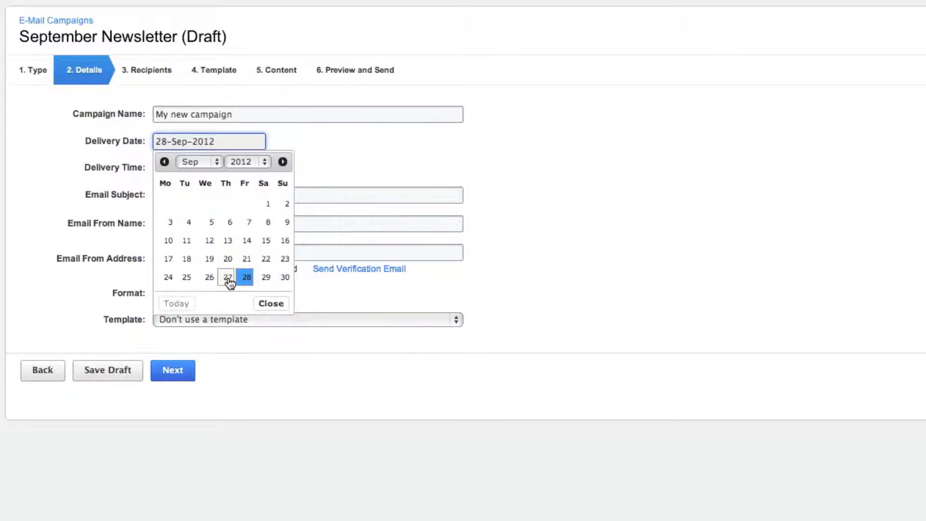
click(286, 280)
click(286, 279)
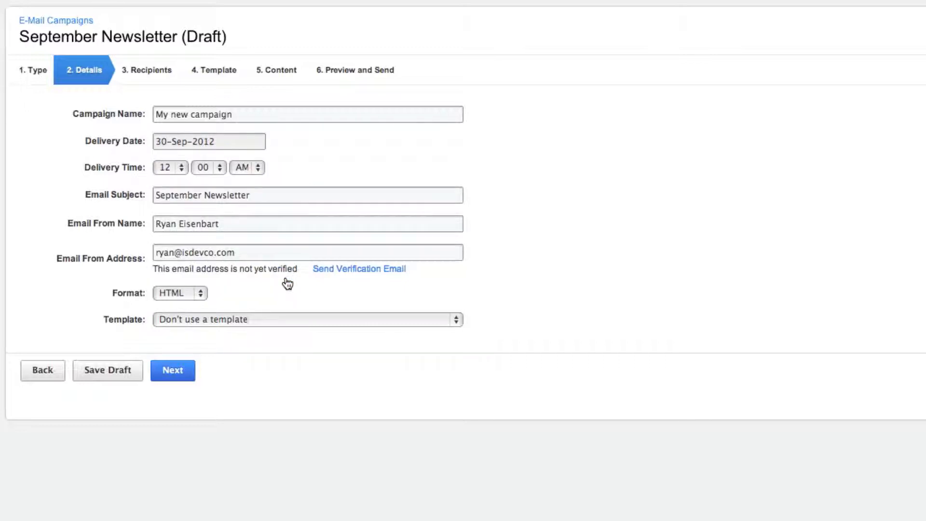
click(183, 166)
click(172, 115)
Replace the email subject with "My awesome memorable subjet"
drag(268, 195, 127, 197)
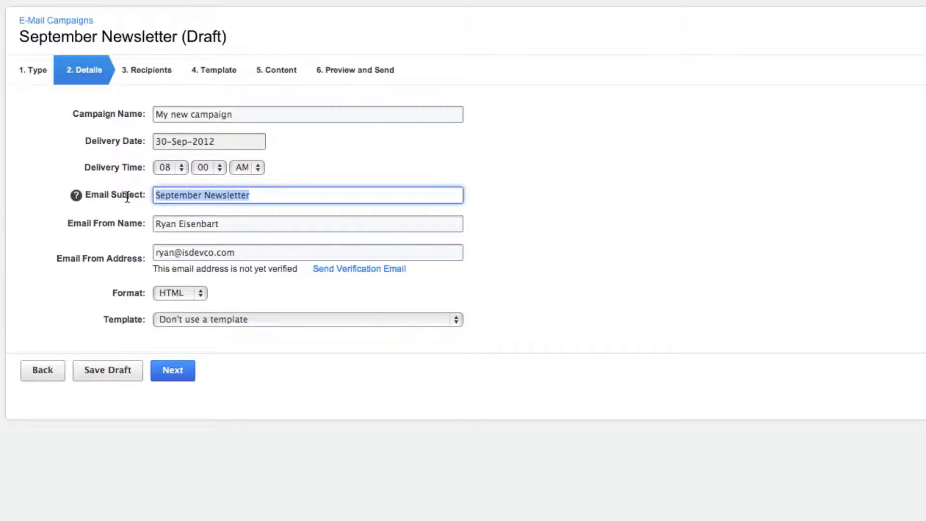
text(My awesom)
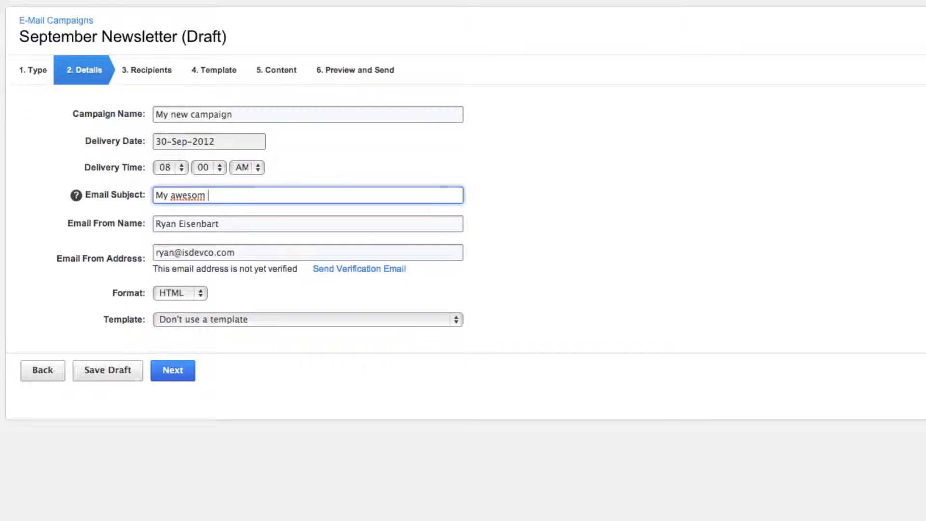
key(BackSpace)
text(e memb)
key(BackSpace)
text(orable subjet)
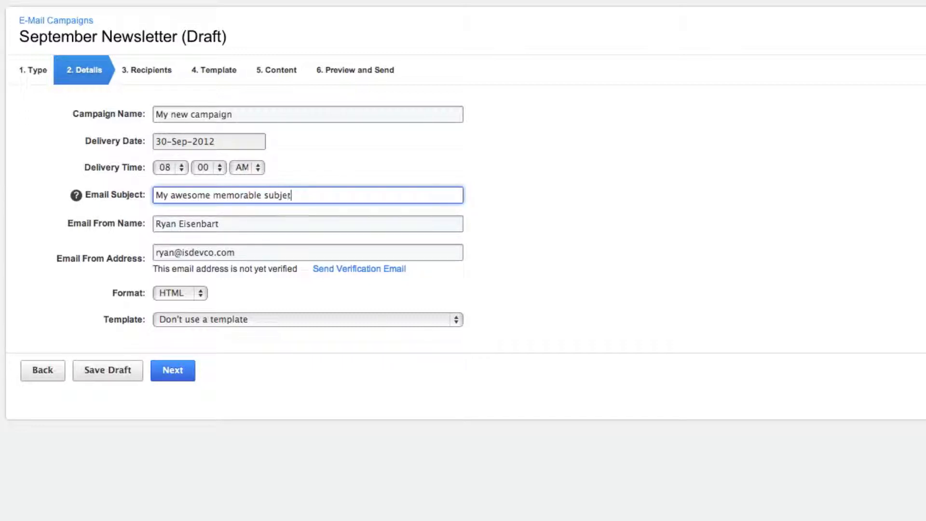
Fill in the Email From Name with the sender's saved name
click(253, 224)
drag(251, 223, 167, 224)
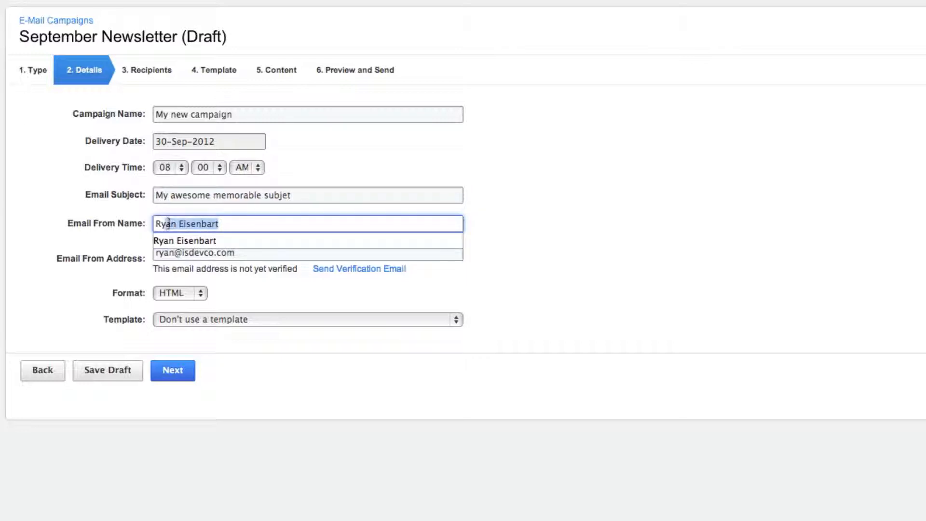
click(201, 224)
key(Down)
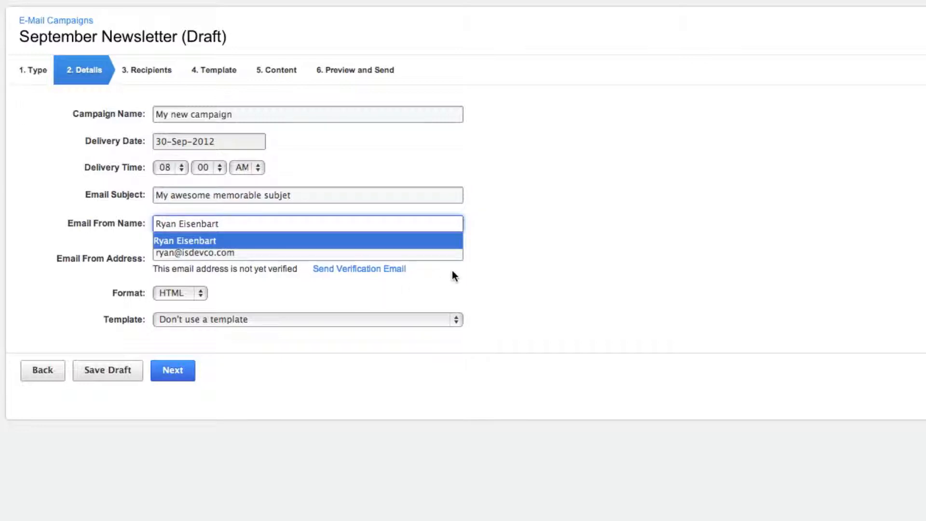
key(Return)
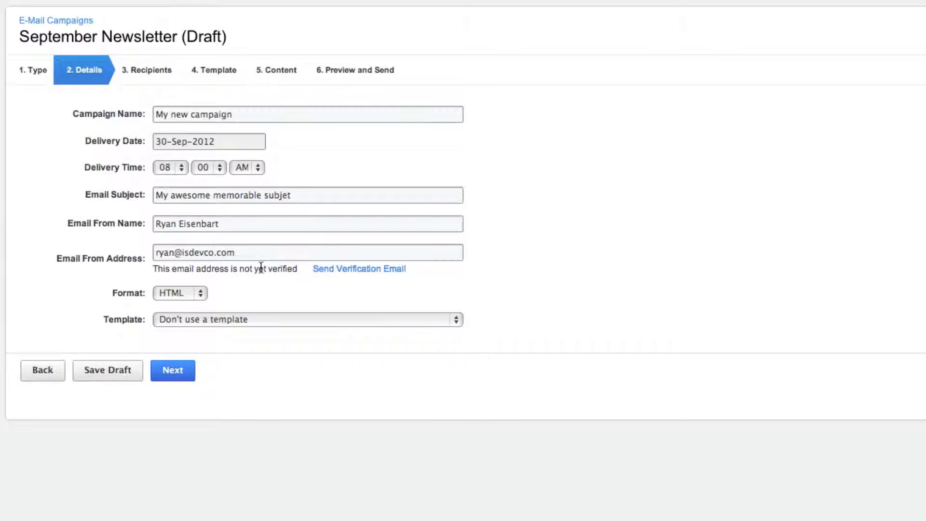
Examine the Email From Address and its verification status
drag(263, 249, 95, 250)
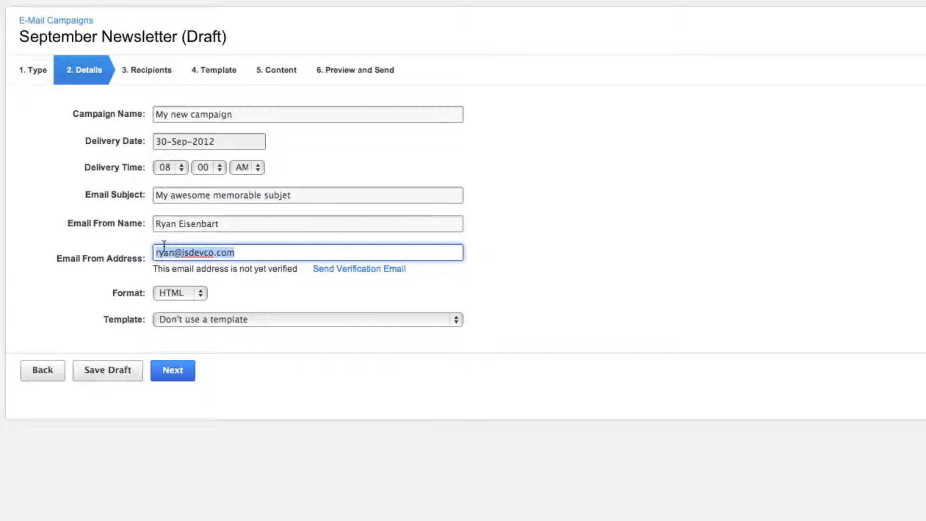
drag(270, 250, 153, 254)
drag(297, 268, 153, 269)
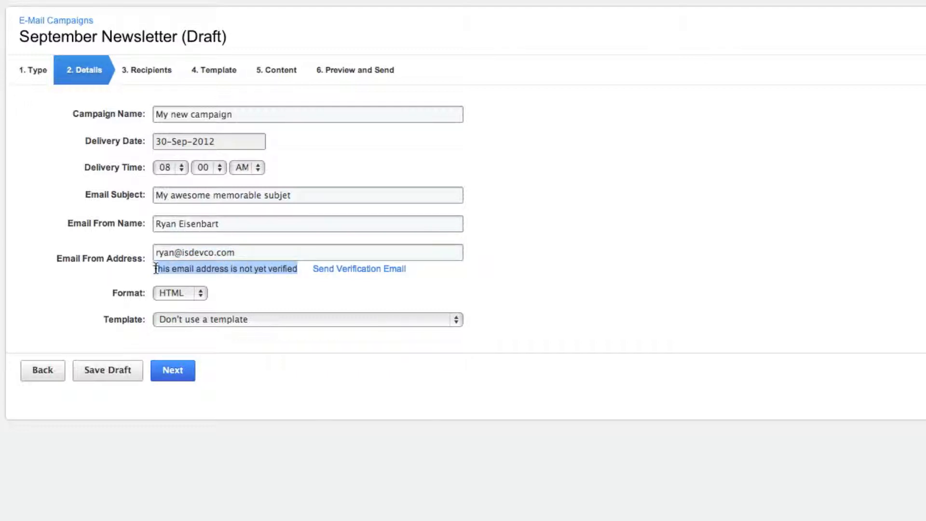
click(238, 251)
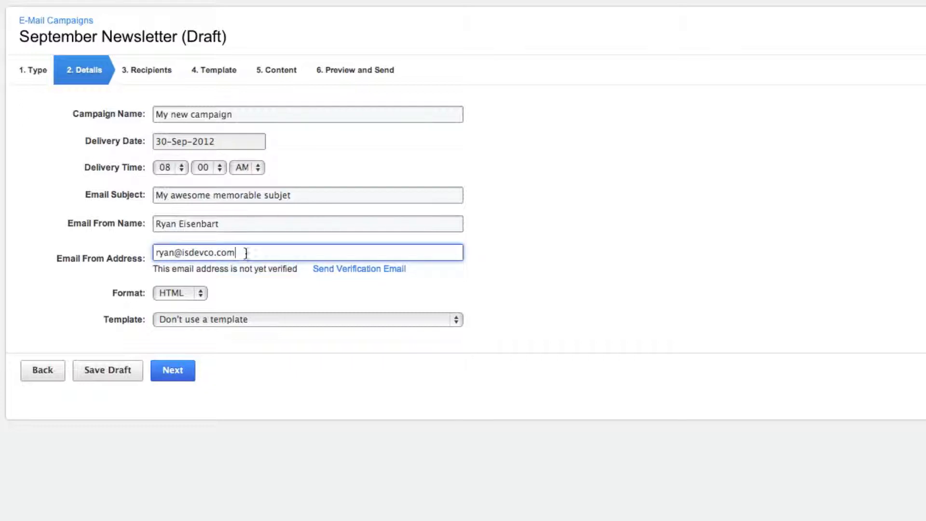
click(359, 274)
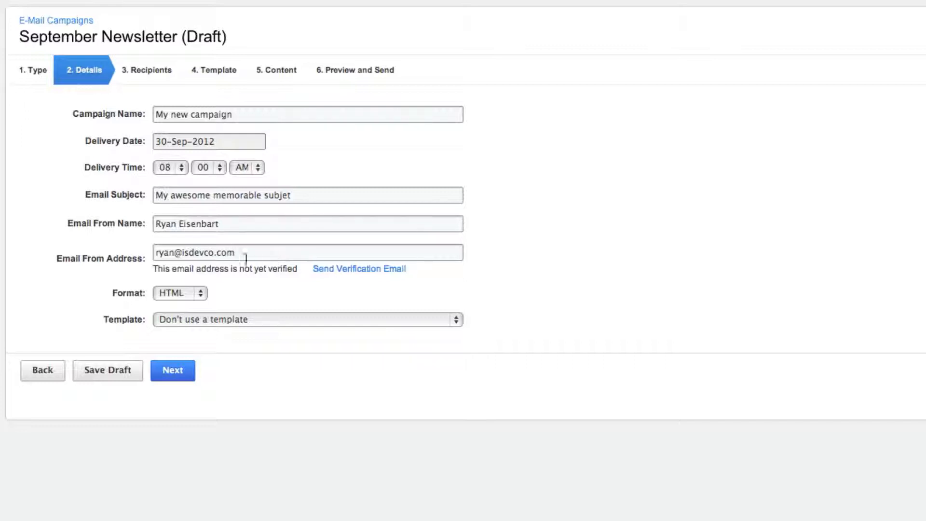
Replace the Email From Address with the sender's saved iobisystems.com email address
drag(279, 252, 111, 250)
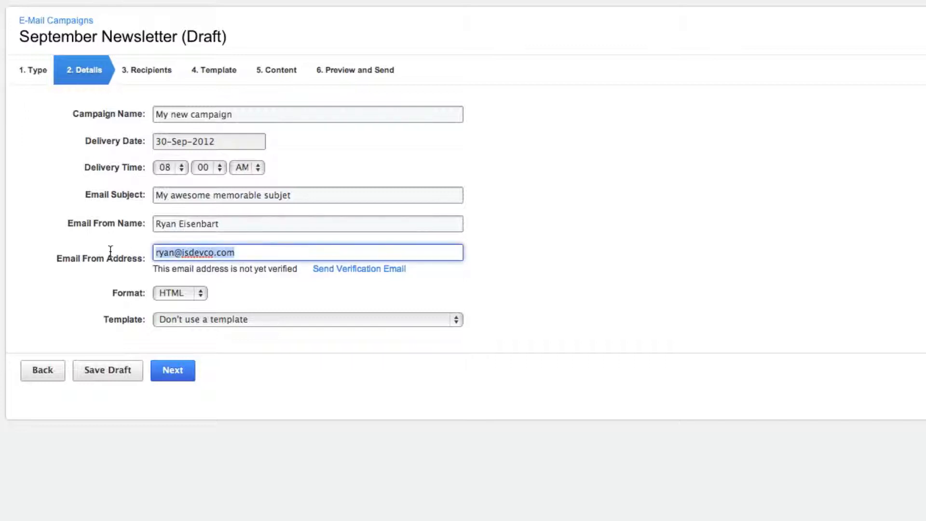
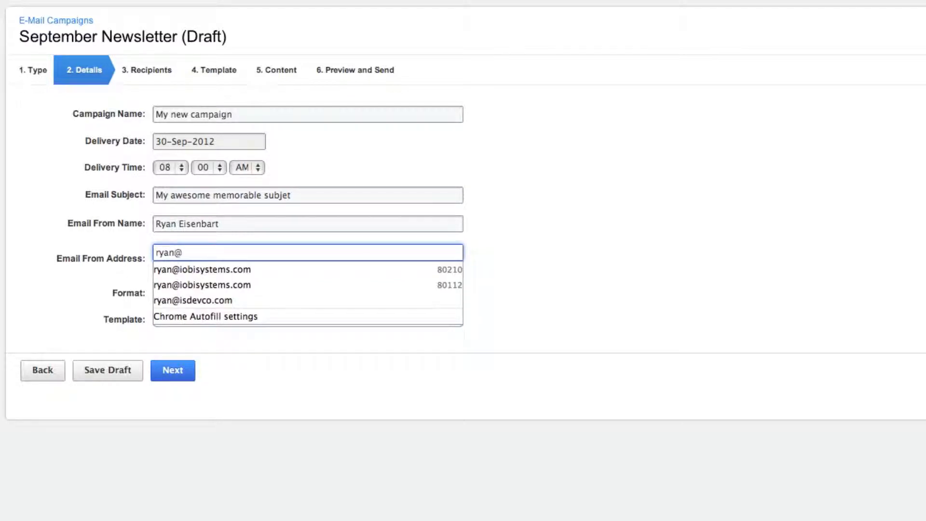
click(189, 270)
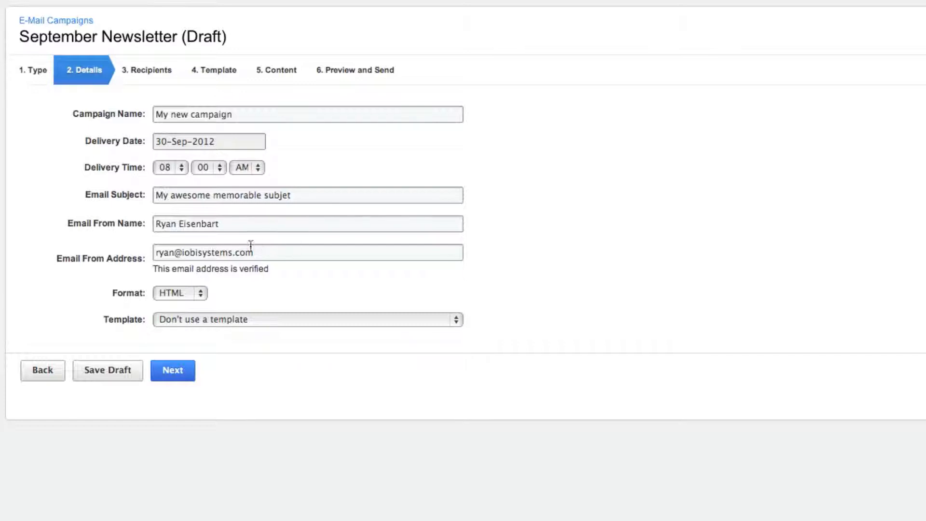
drag(281, 253, 164, 254)
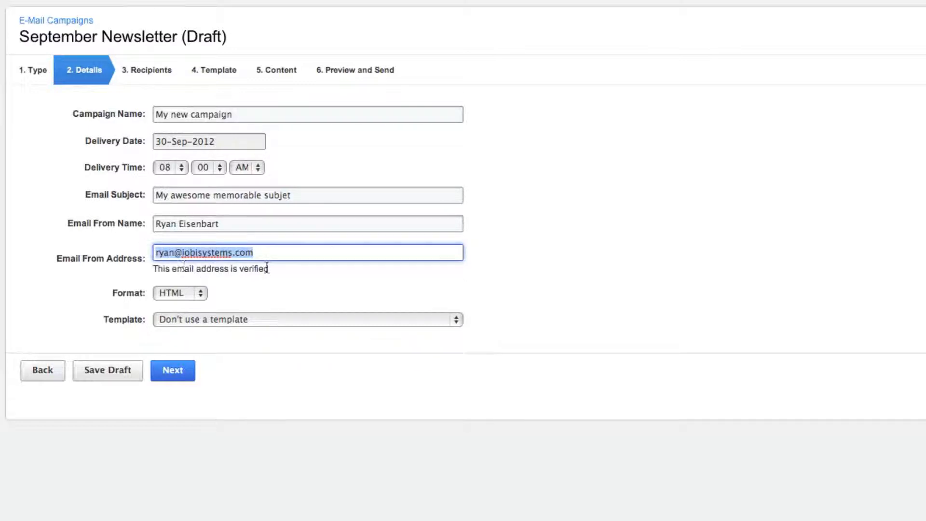
Keep the email format as HTML with no template and continue to the campaign's recipients
drag(269, 269, 153, 269)
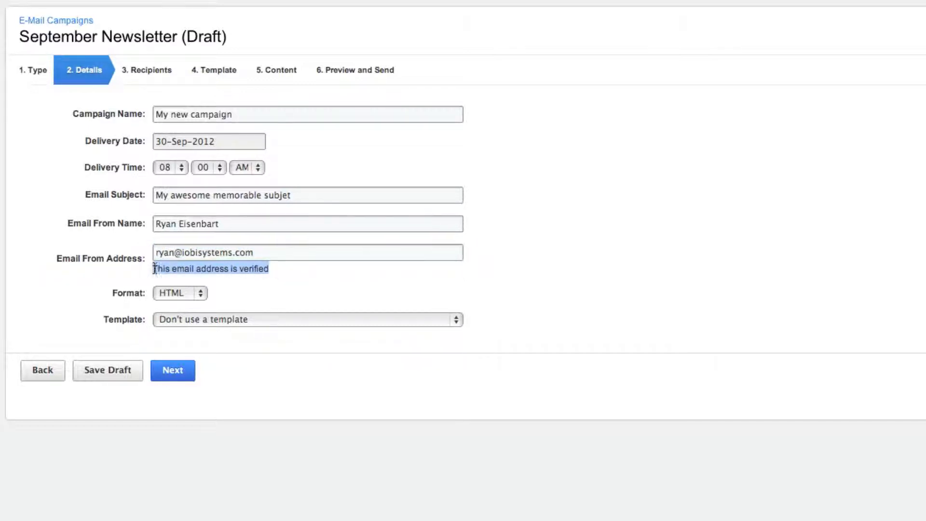
click(231, 269)
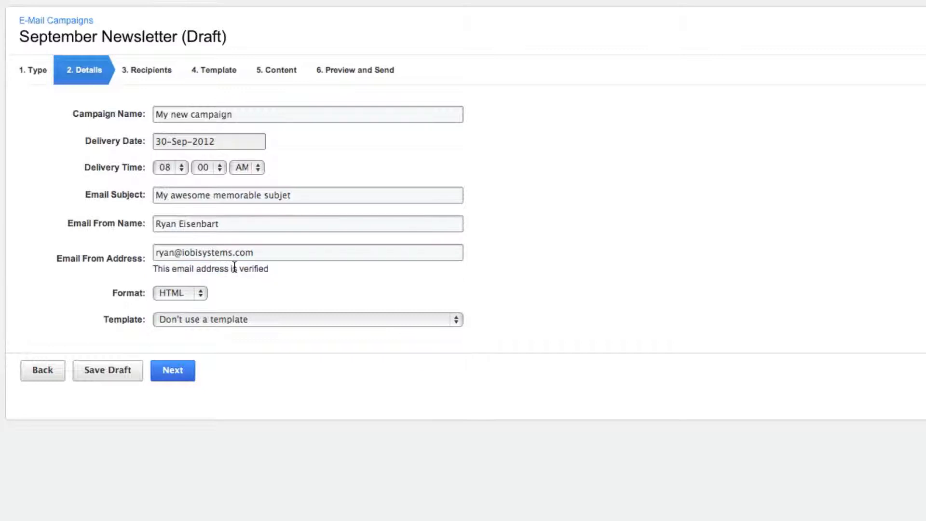
click(205, 296)
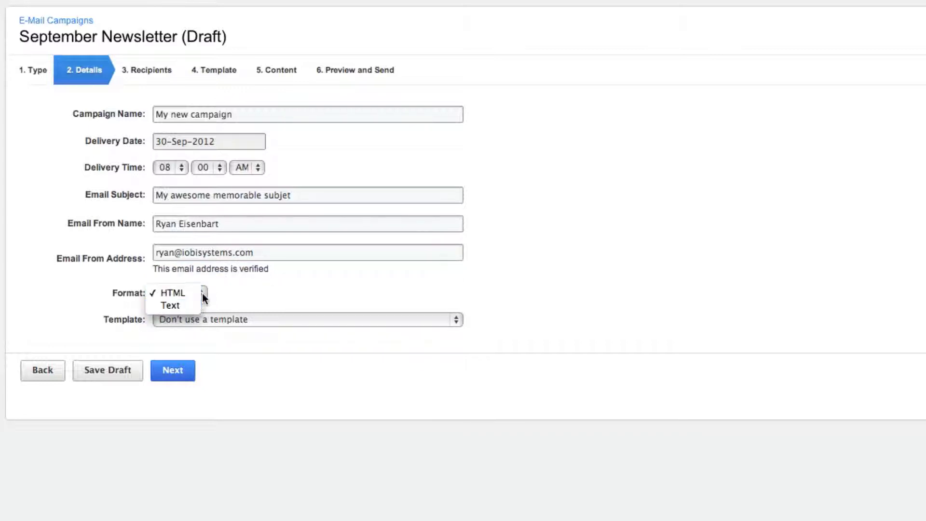
click(218, 289)
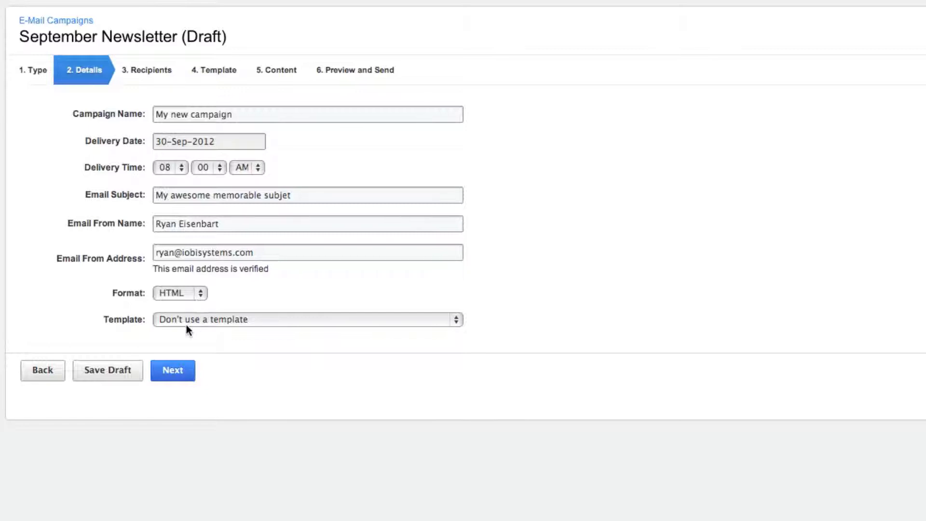
click(173, 373)
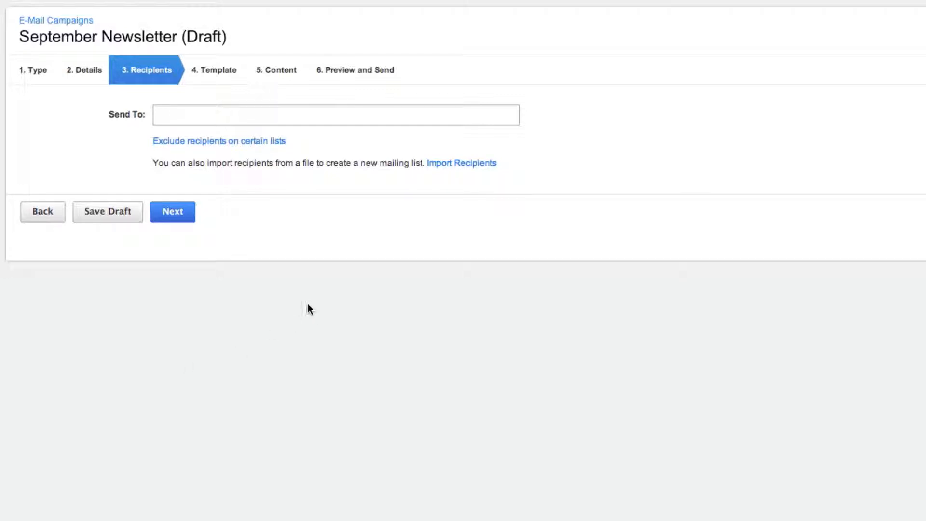
Add the Free Trial Signups mailing list to the campaign's Send To recipients
click(198, 115)
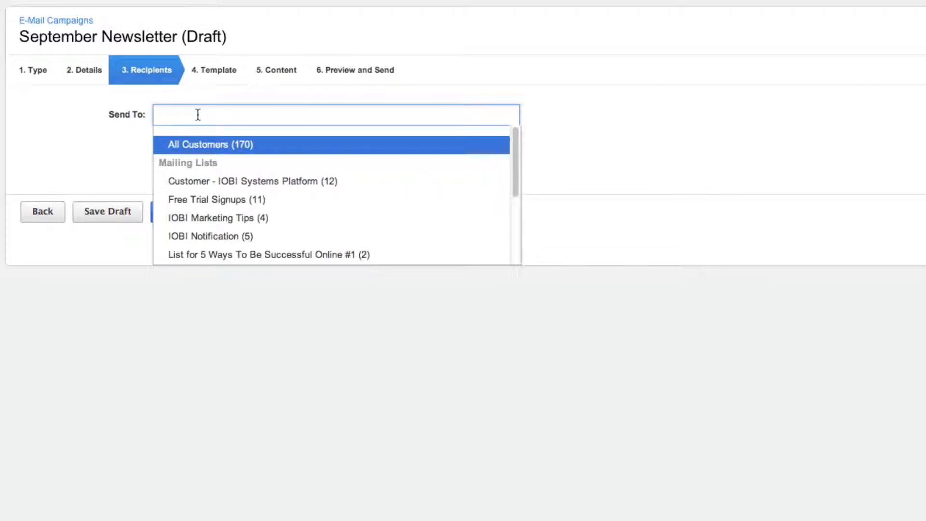
mouse_move(515, 151)
mouse_down()
mouse_move(513, 231)
mouse_move(511, 145)
mouse_up()
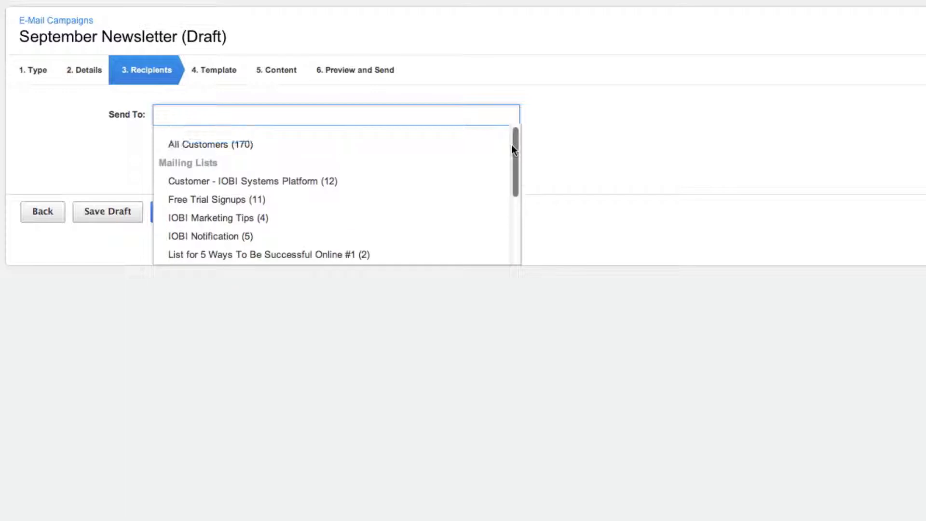
click(315, 199)
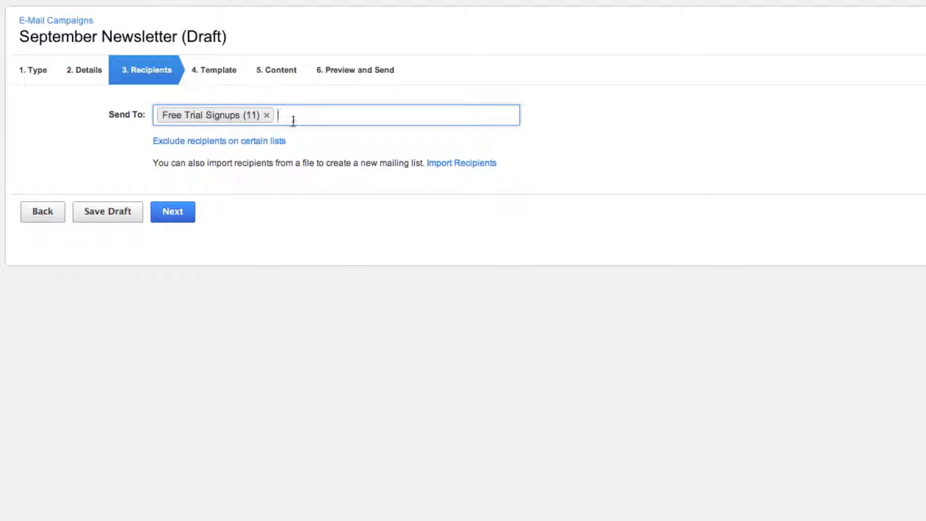
Exclude recipients on the All Orders list from the campaign
drag(309, 142, 156, 144)
click(102, 139)
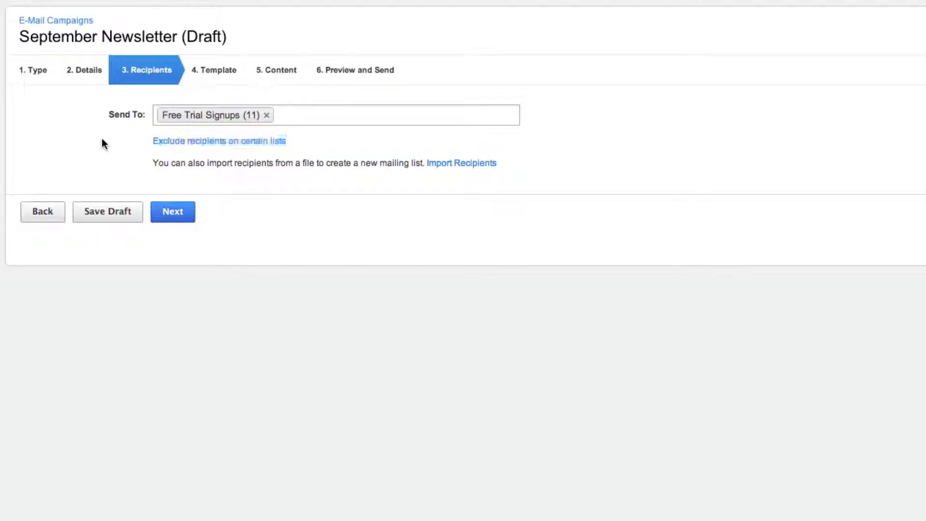
click(218, 144)
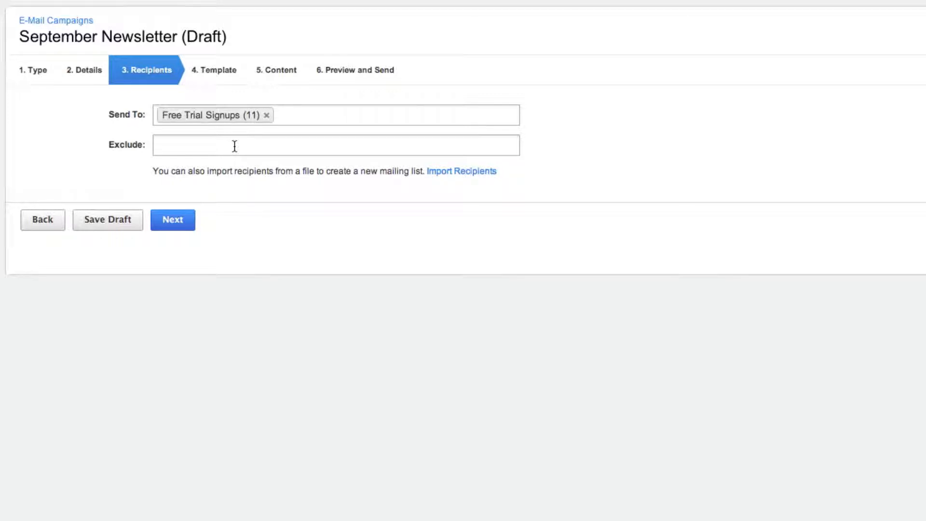
click(235, 146)
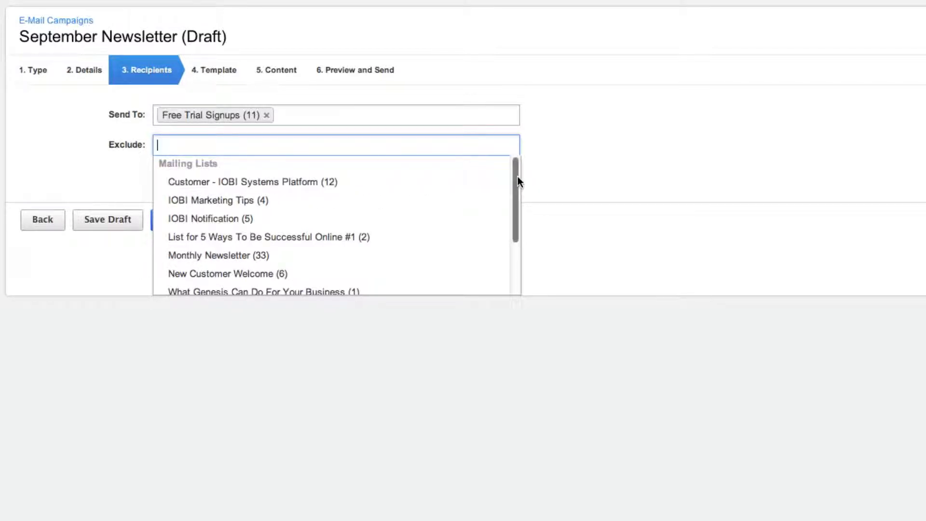
drag(517, 176, 507, 232)
click(186, 248)
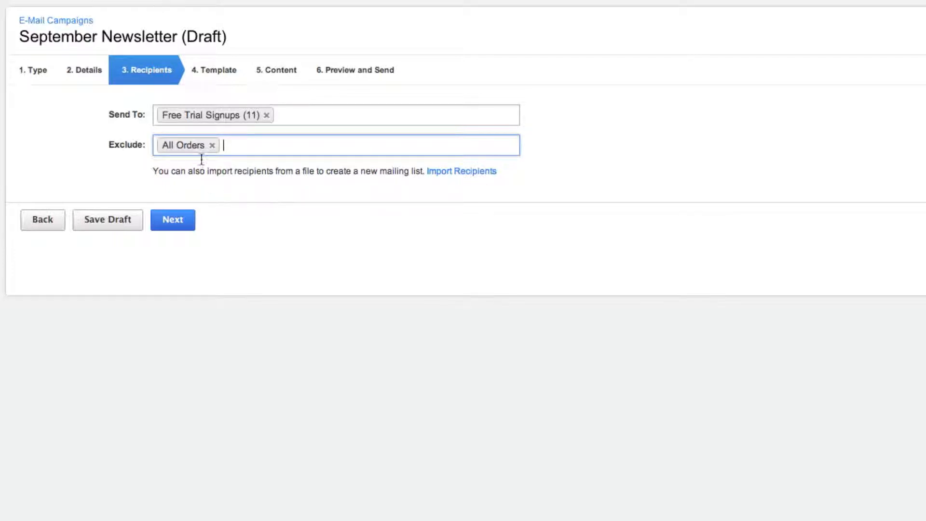
Check the recipients behind the Send To and Exclude lists and the other mailing lists on offer
mouse_move(227, 117)
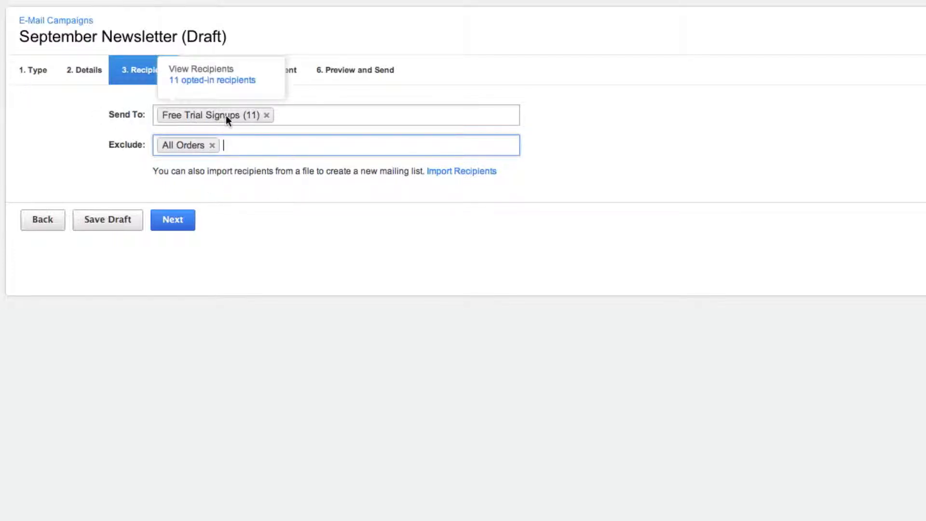
click(426, 118)
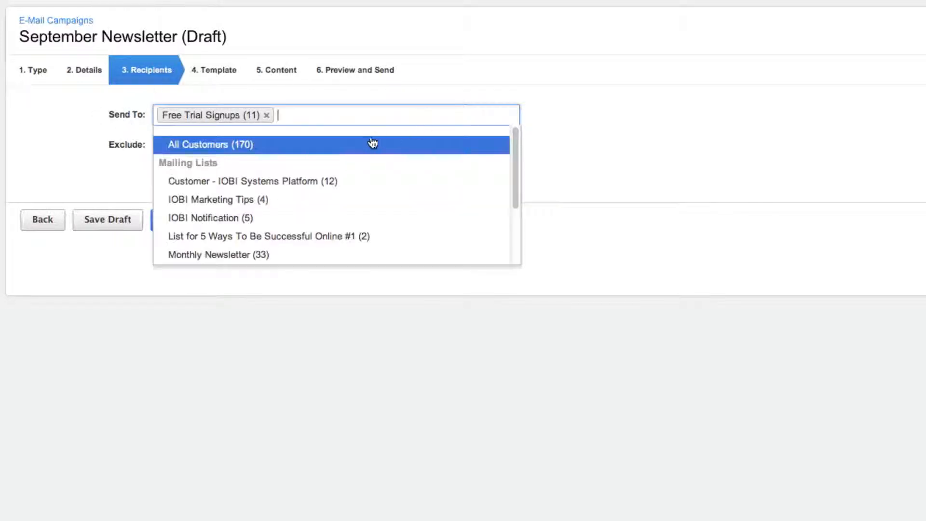
click(546, 135)
mouse_move(188, 145)
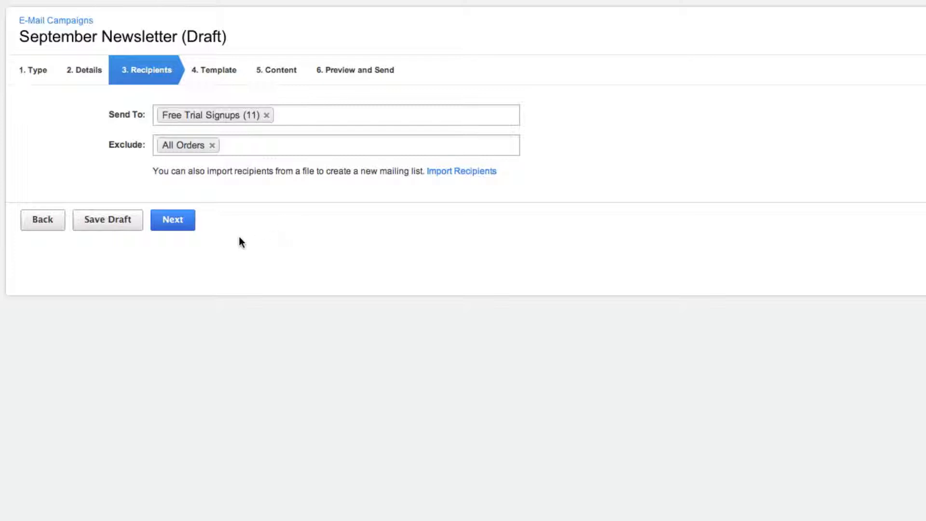
Base the campaign on the News #3 - Business template and open its content for editing
click(172, 220)
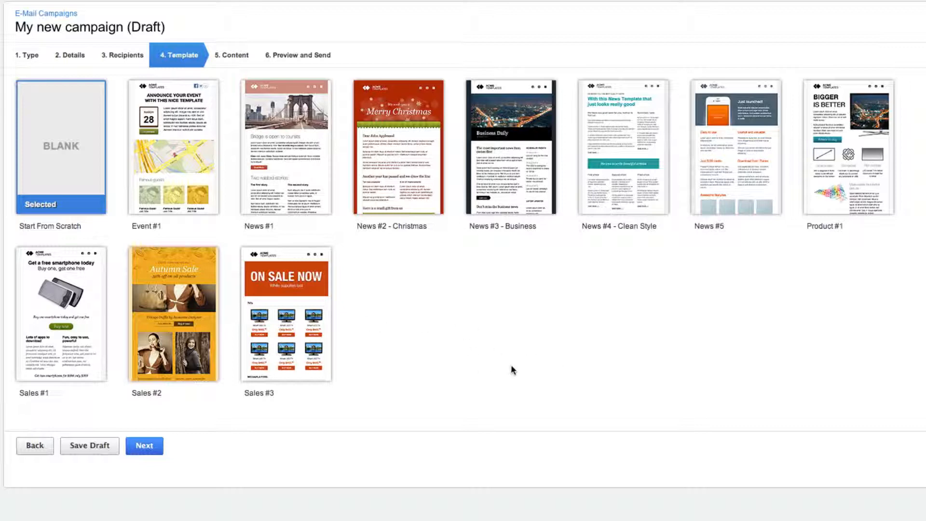
click(510, 161)
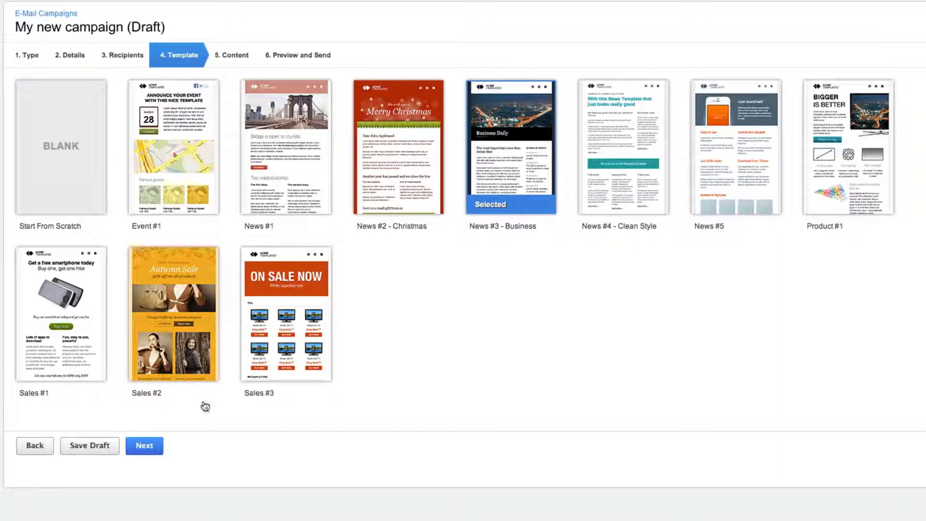
click(143, 448)
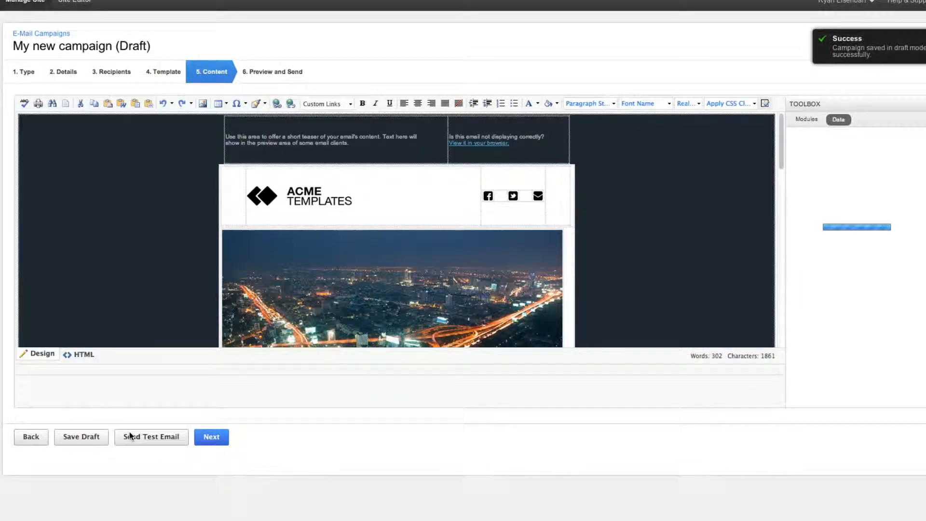
Look through the template content and delete the placeholder ACME Templates logo from the email header
scroll(656, 244, down, 15)
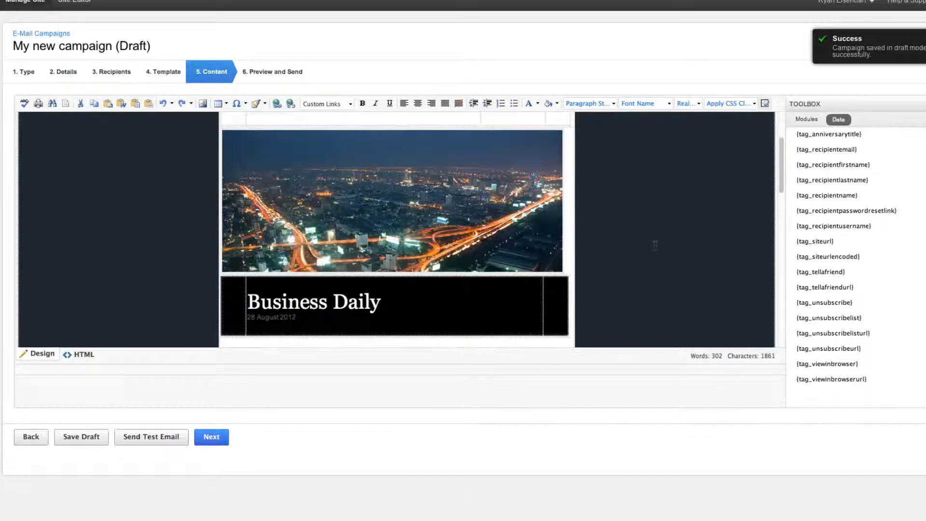
scroll(655, 246, up, 15)
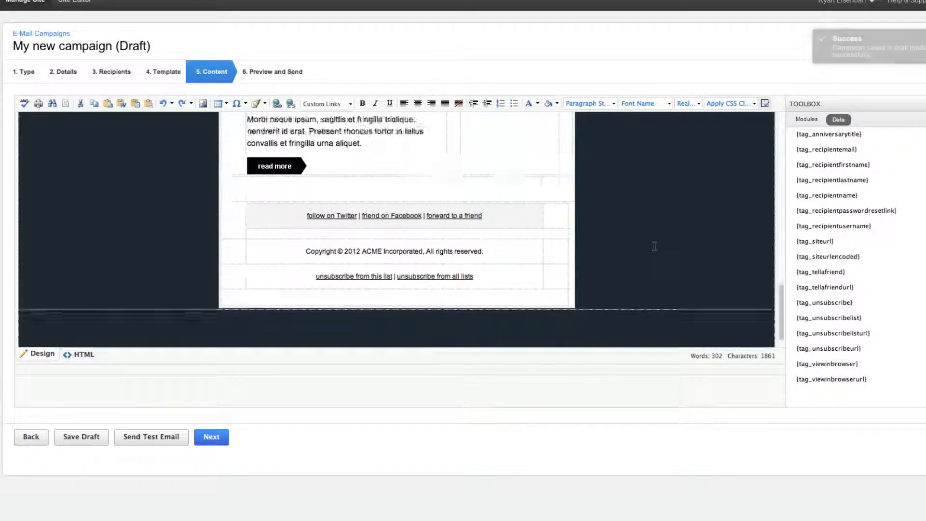
scroll(655, 246, up, 2)
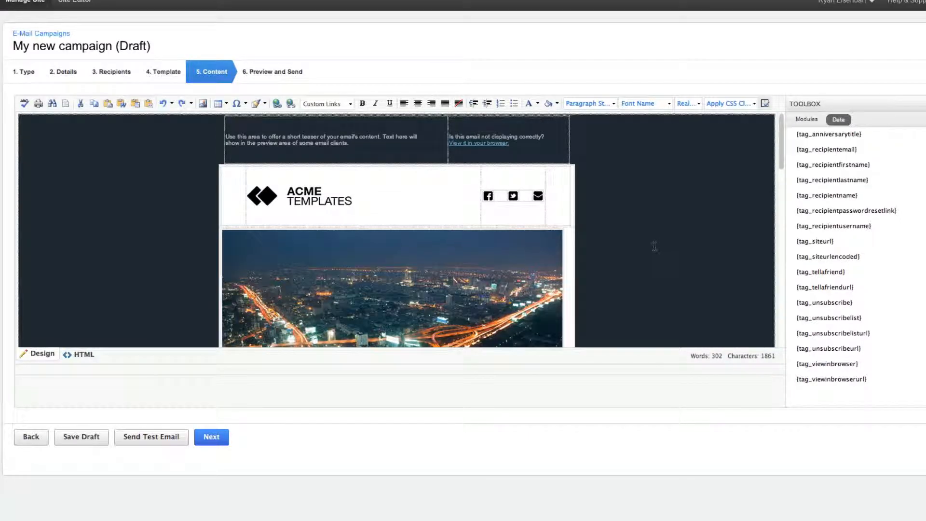
click(301, 201)
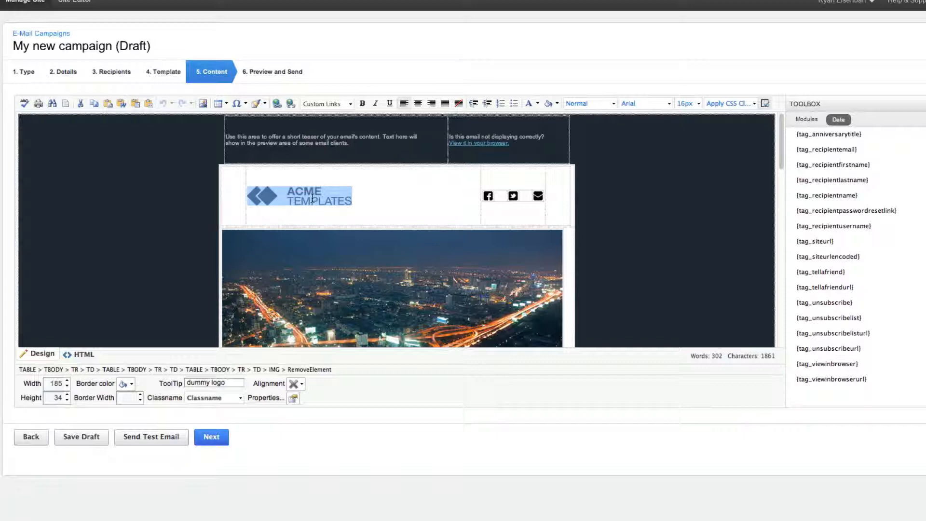
key(Delete)
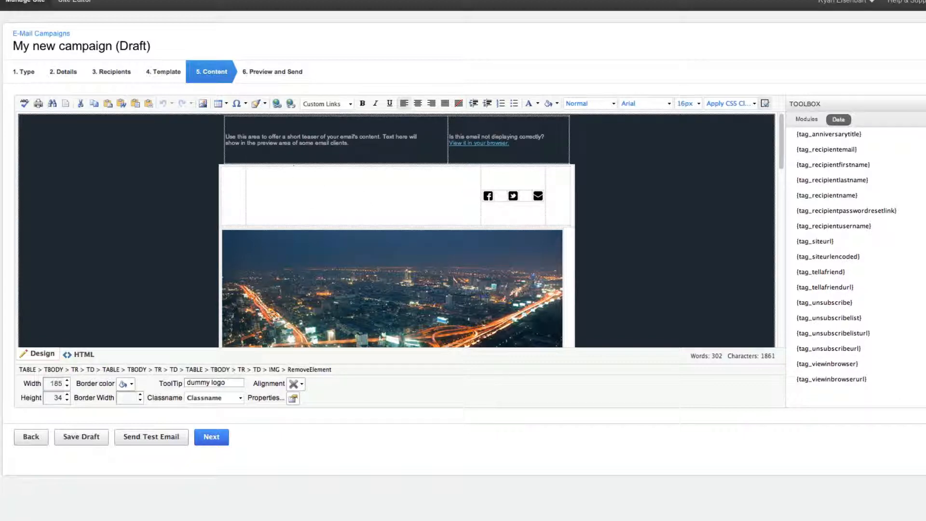
Open the Image Manager's file upload form for the /images/email/education/ folder
click(203, 104)
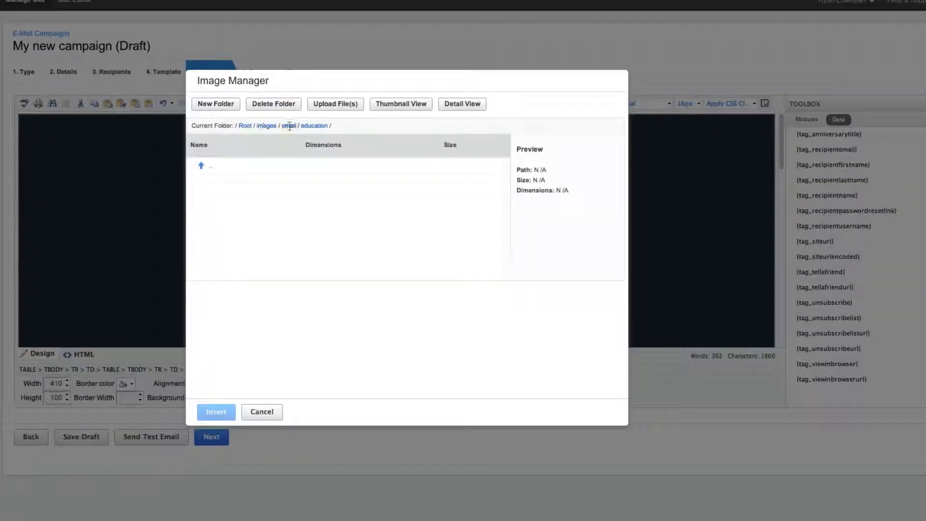
click(289, 126)
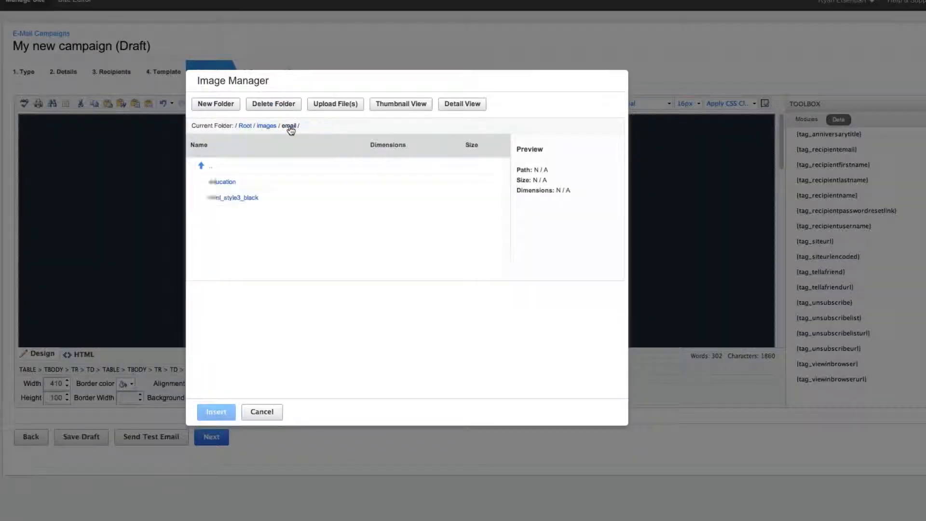
click(229, 184)
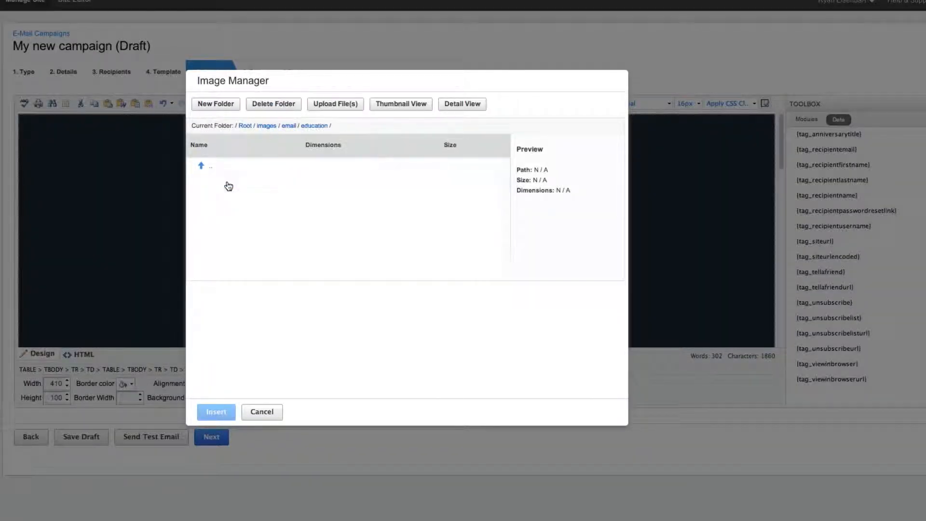
click(342, 106)
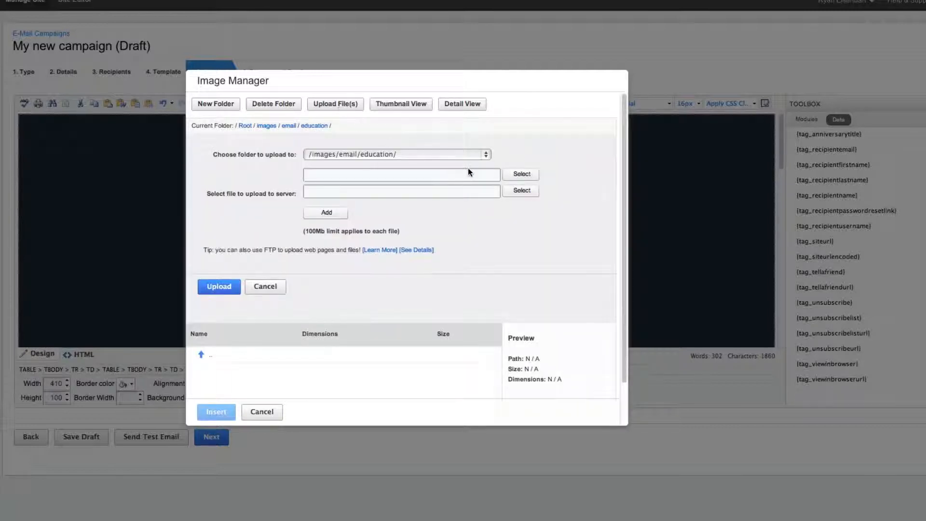
click(524, 174)
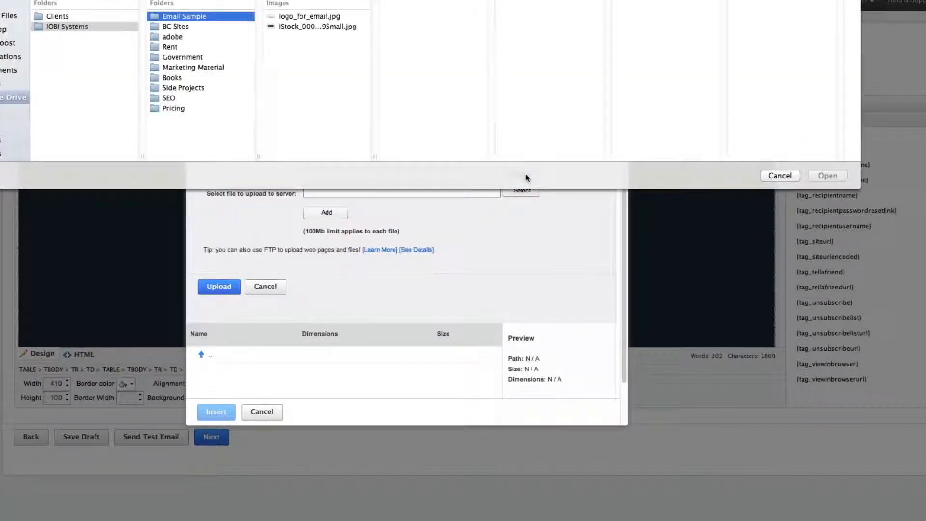
click(320, 16)
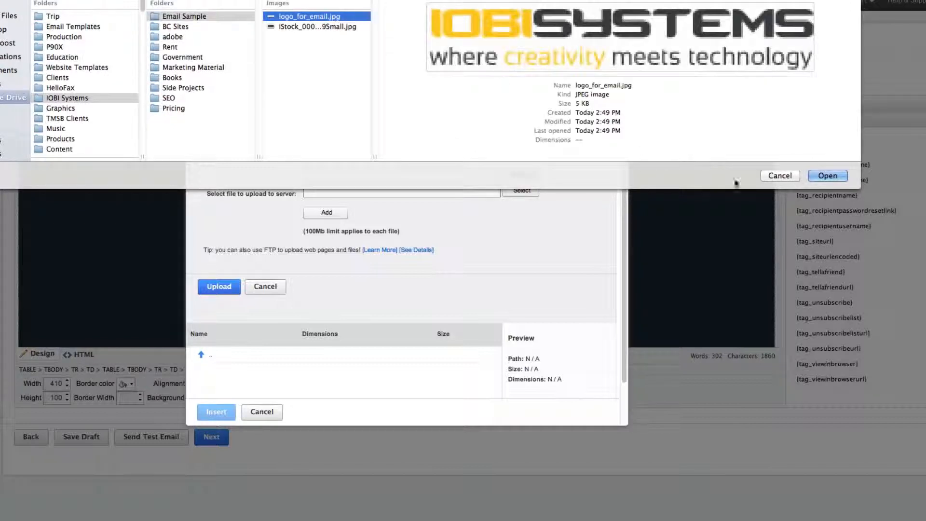
click(832, 176)
click(527, 190)
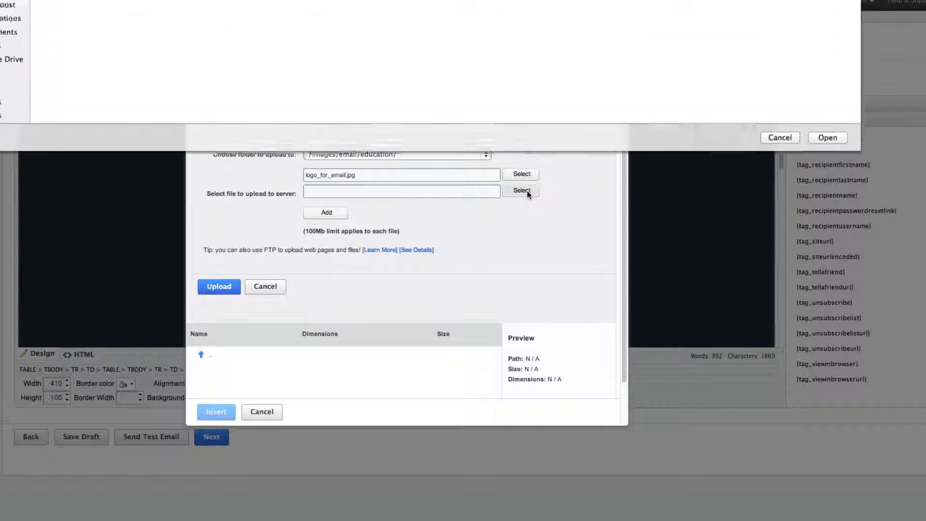
click(308, 26)
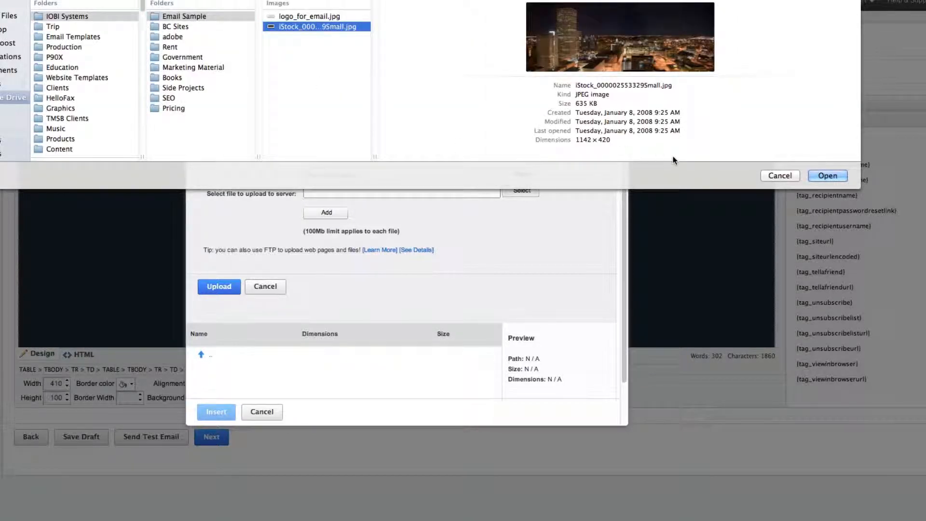
click(834, 178)
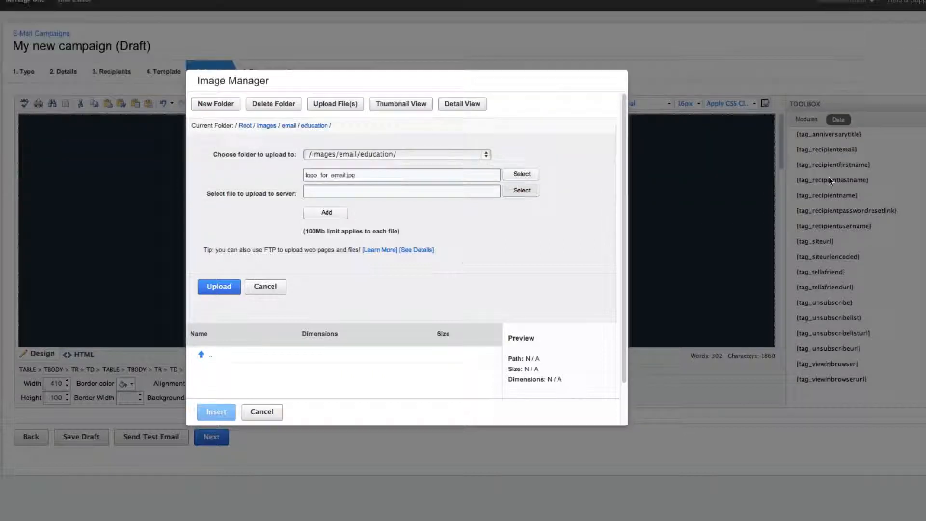
Upload the two chosen images and insert logo_for_email.jpg as the logo in the email header
click(215, 291)
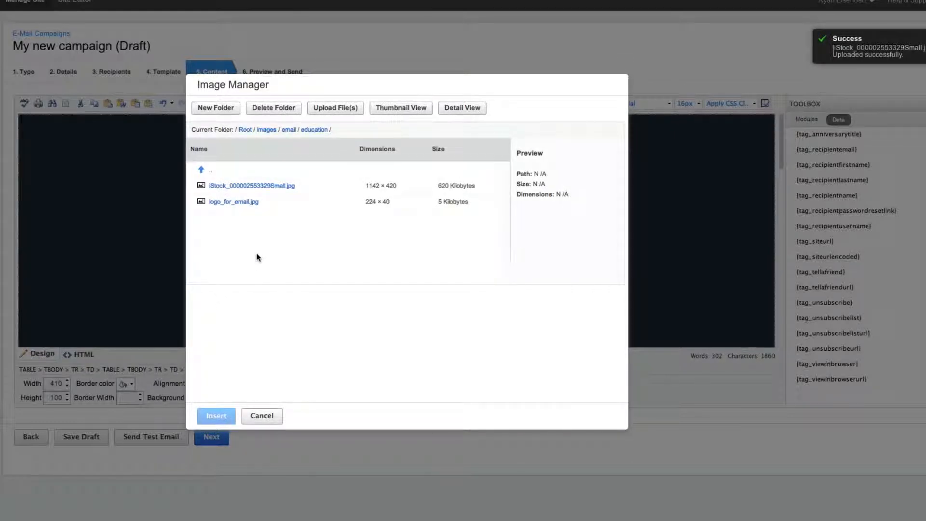
click(237, 205)
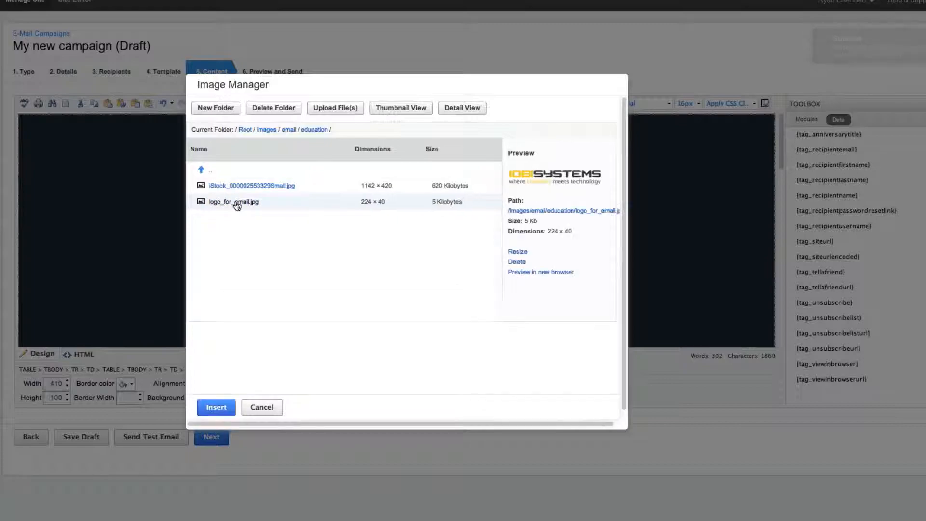
click(220, 414)
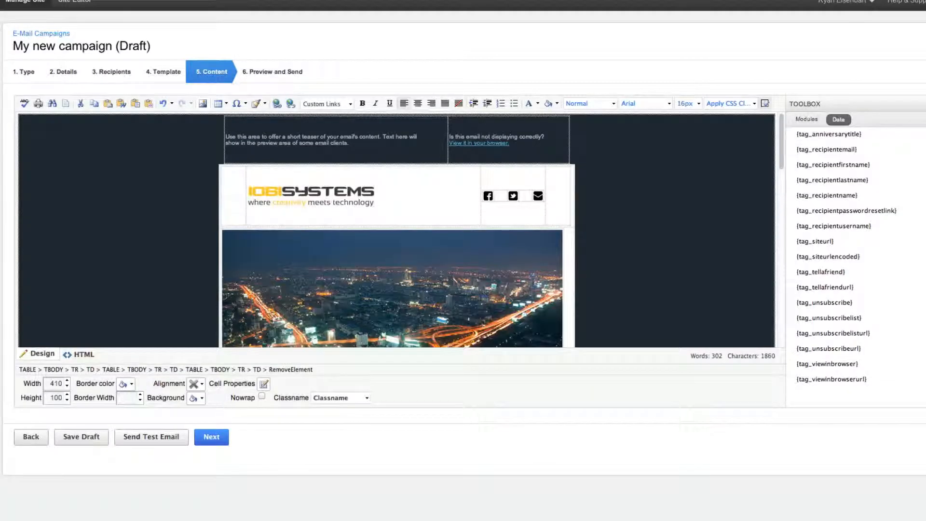
Check the width and height of the city banner image above the Business Daily heading and delete the image
click(334, 197)
click(406, 199)
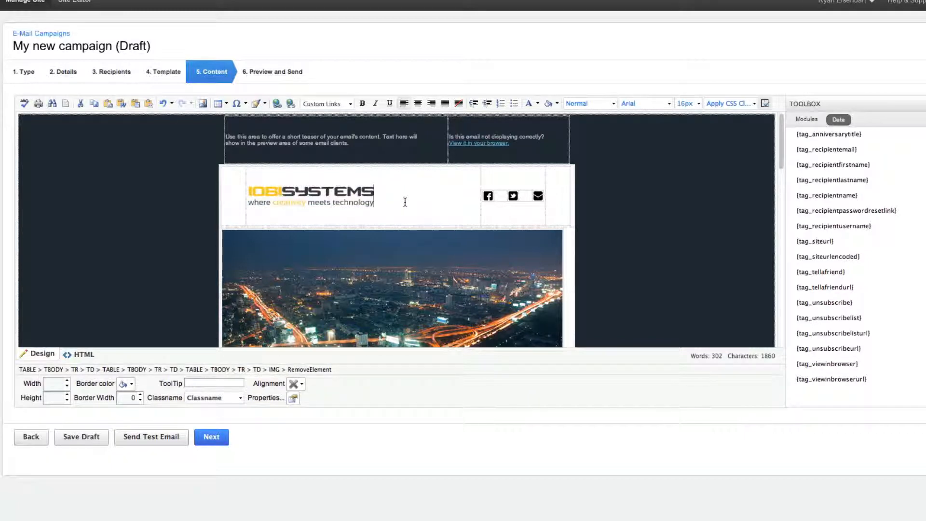
scroll(406, 199, down, 2)
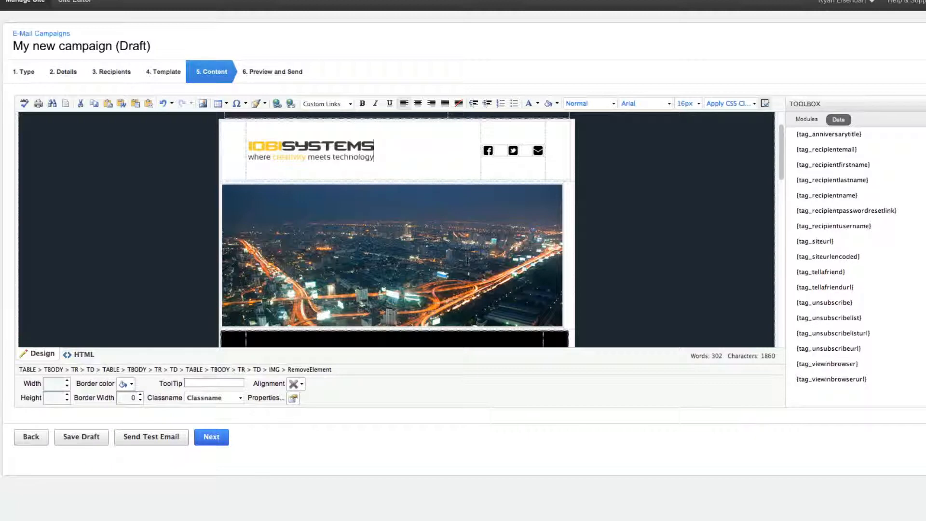
scroll(590, 211, down, 5)
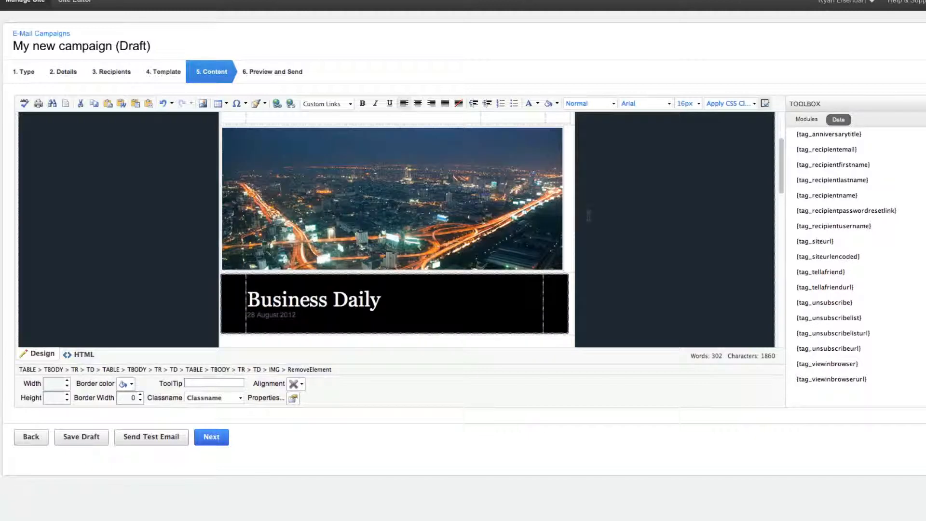
scroll(588, 215, up, 3)
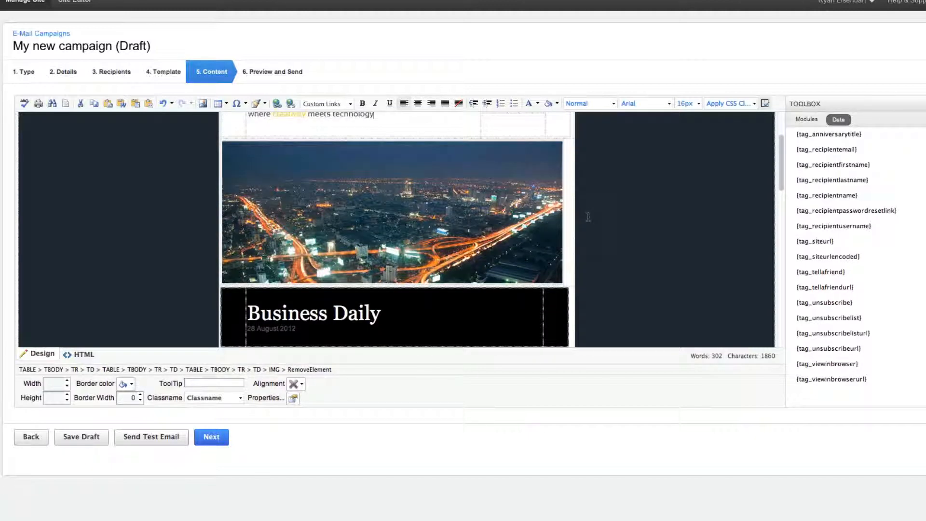
click(366, 198)
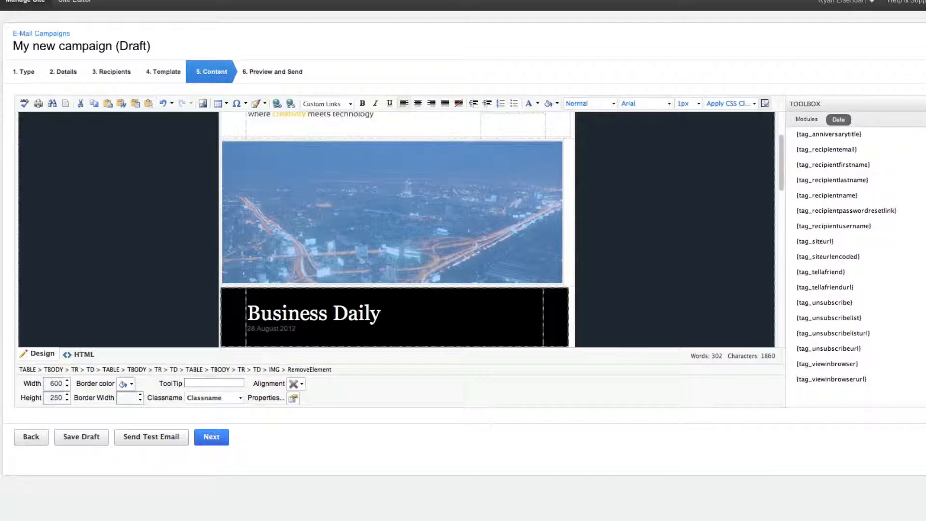
click(603, 249)
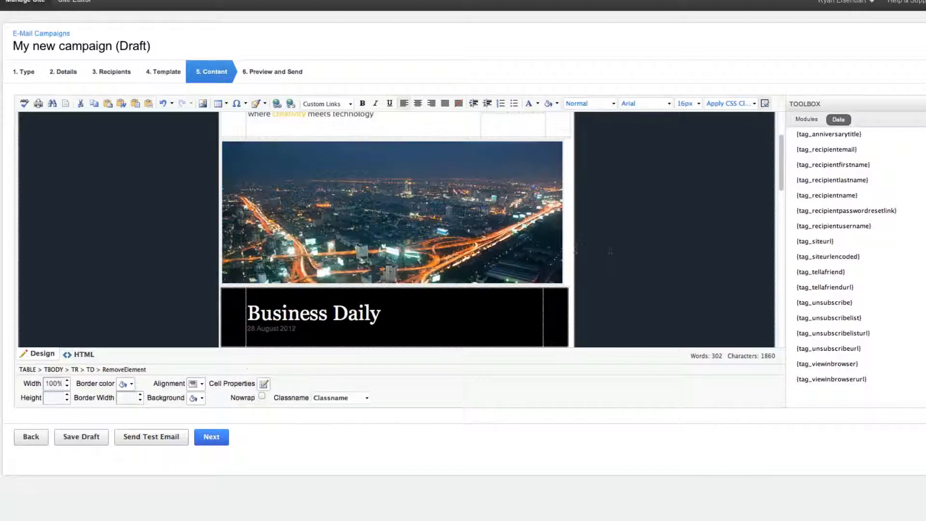
click(380, 226)
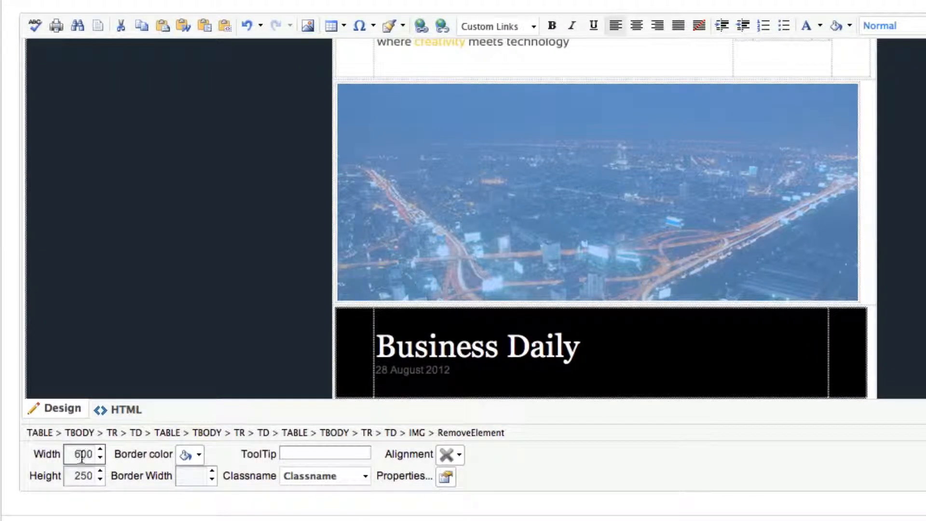
click(78, 476)
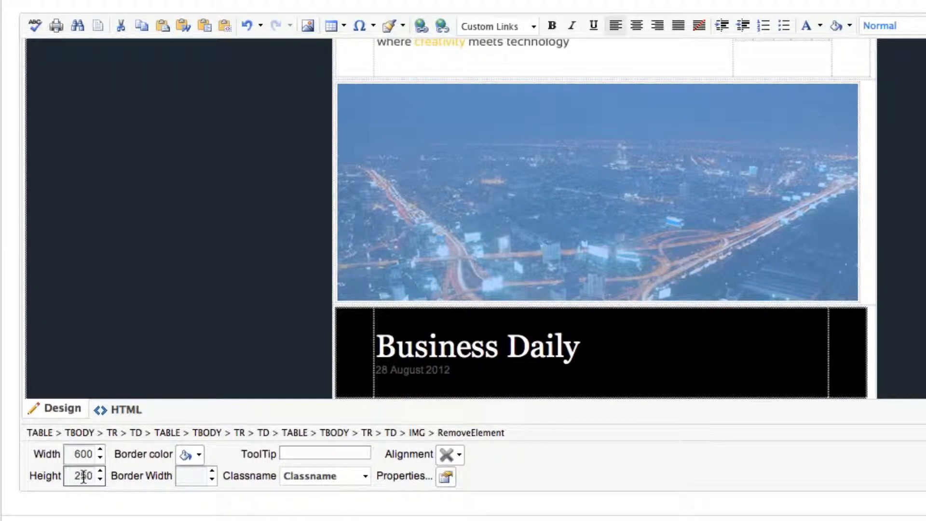
click(80, 454)
key(Delete)
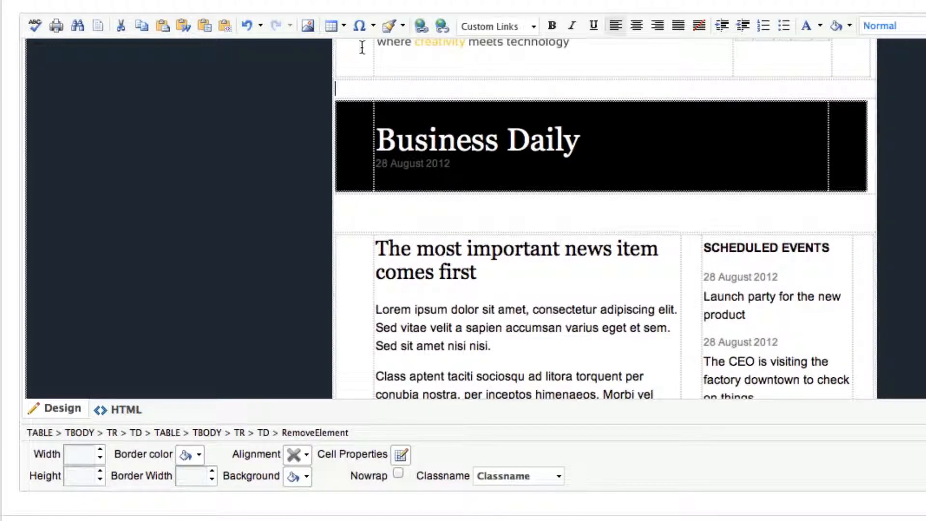
click(308, 25)
click(183, 166)
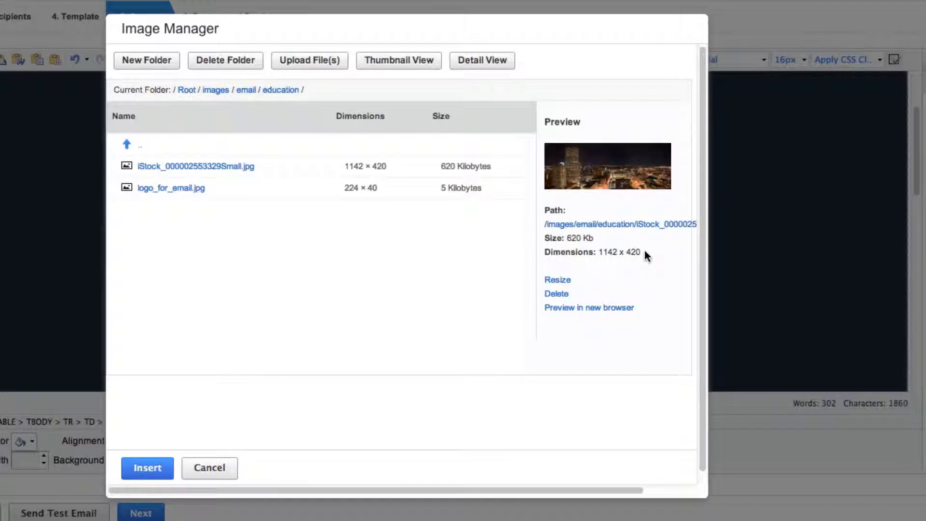
drag(645, 251, 601, 252)
click(601, 251)
click(559, 283)
scroll(586, 279, down, 3)
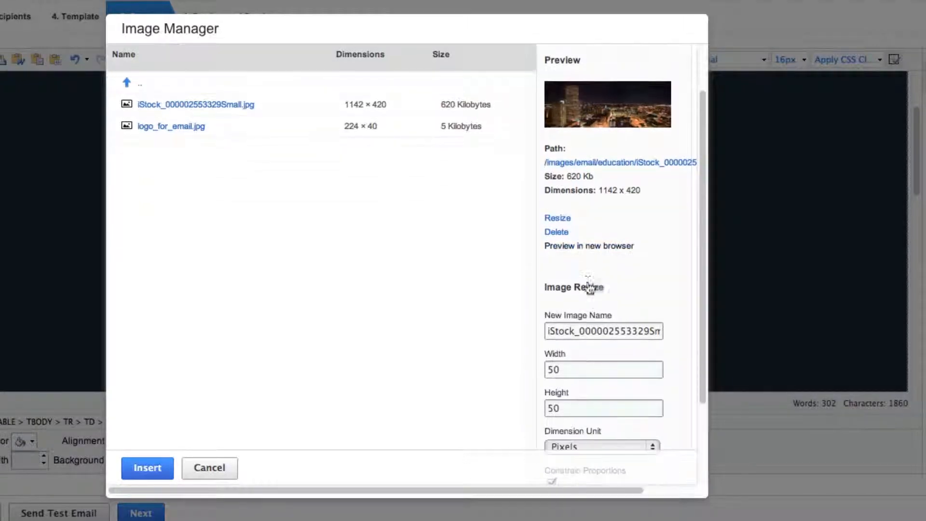
scroll(588, 287, down, 2)
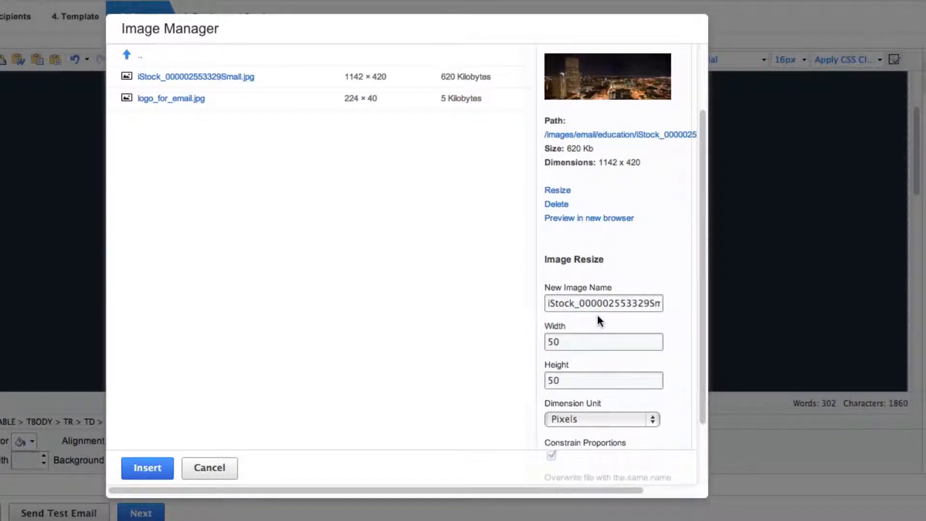
double_click(583, 342)
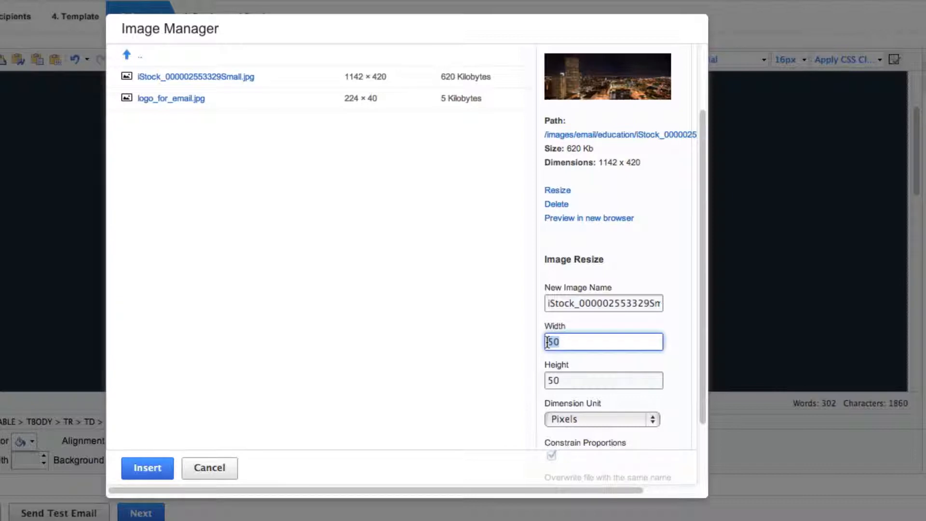
text(600)
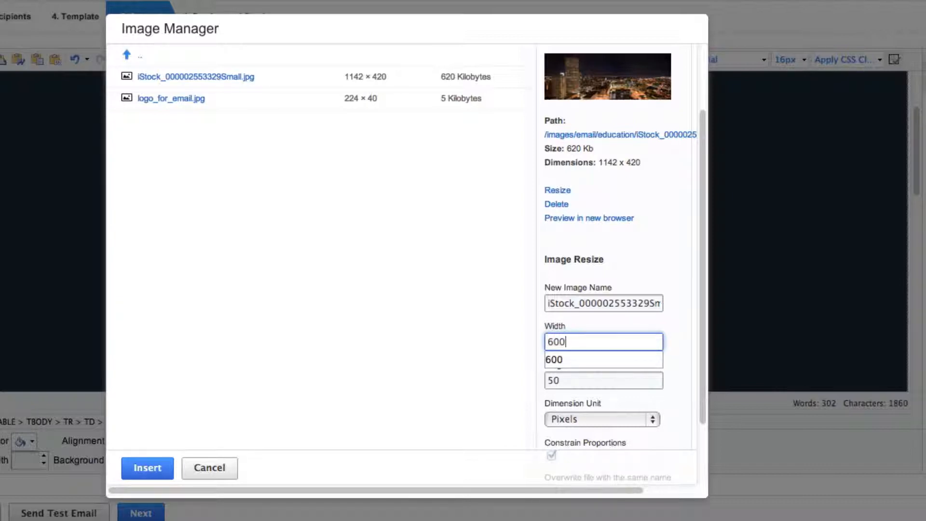
click(653, 380)
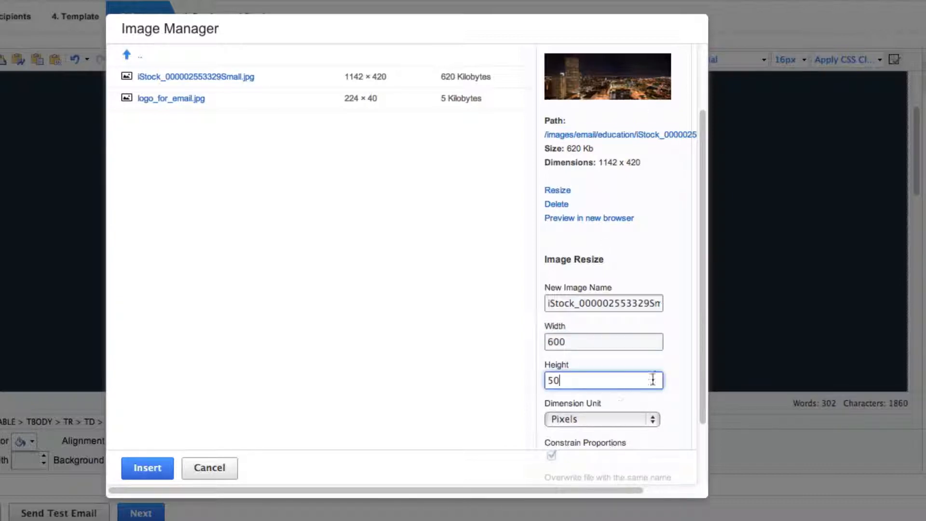
scroll(659, 379, down, 3)
double_click(589, 274)
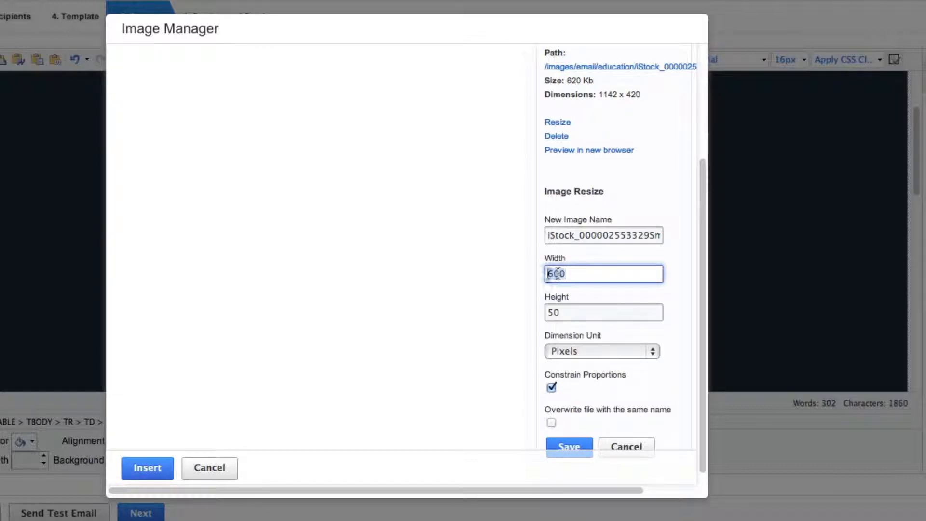
click(603, 274)
scroll(603, 273, down, 1)
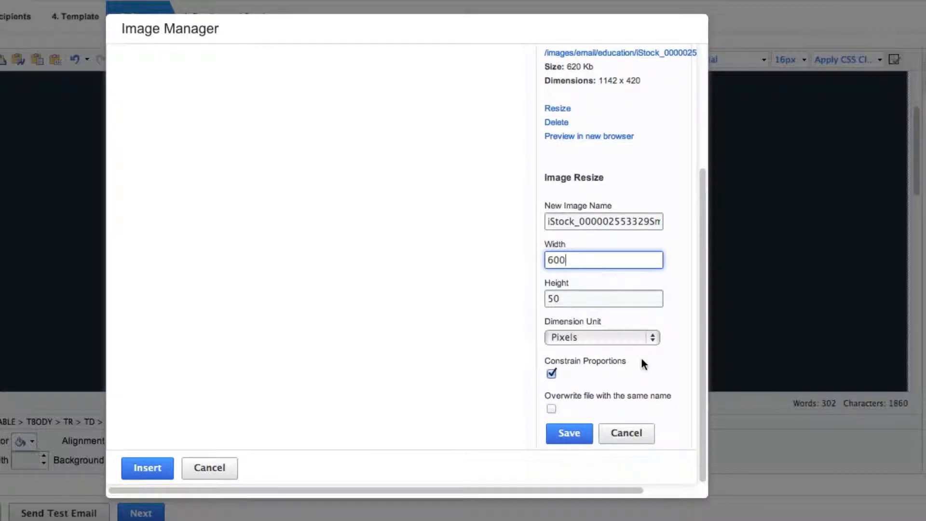
Review the Constrain Proportions option together with the width and height values of the image resize
drag(641, 362, 541, 362)
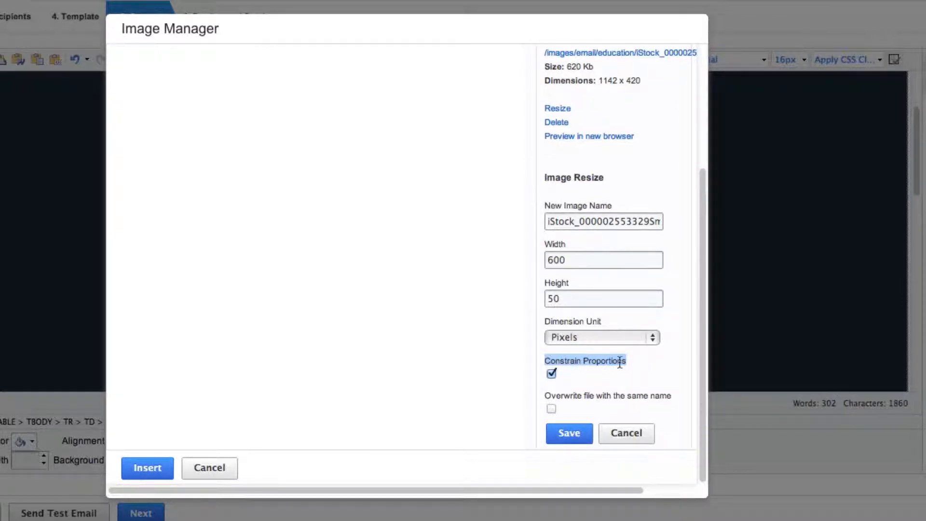
click(633, 357)
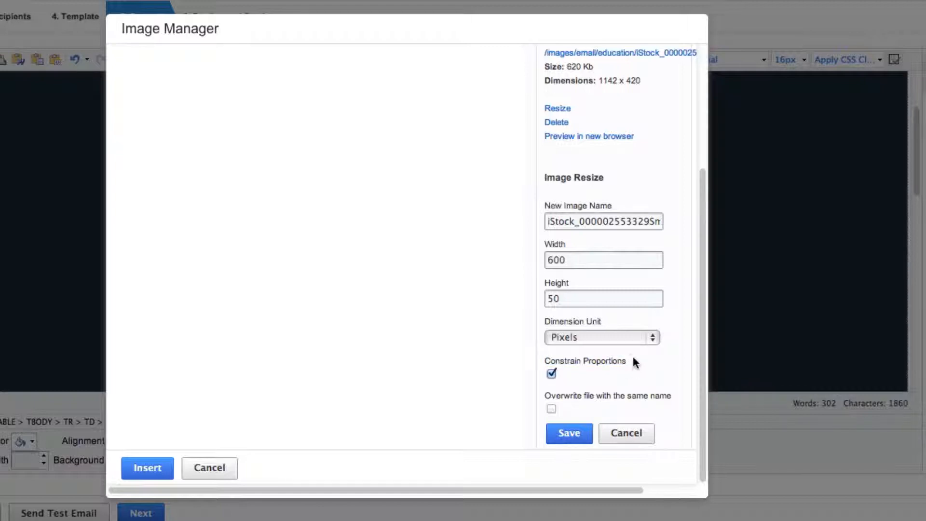
drag(573, 259, 526, 258)
click(576, 259)
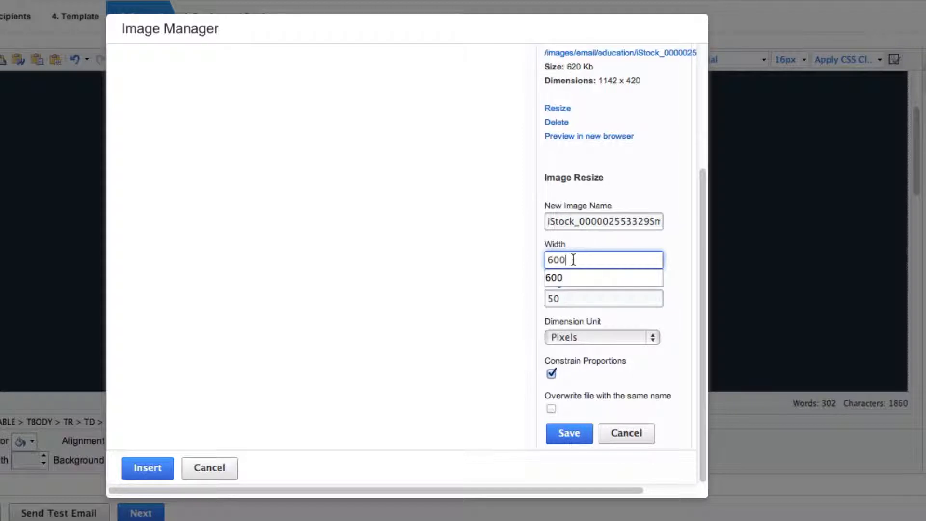
drag(575, 260, 549, 259)
click(584, 247)
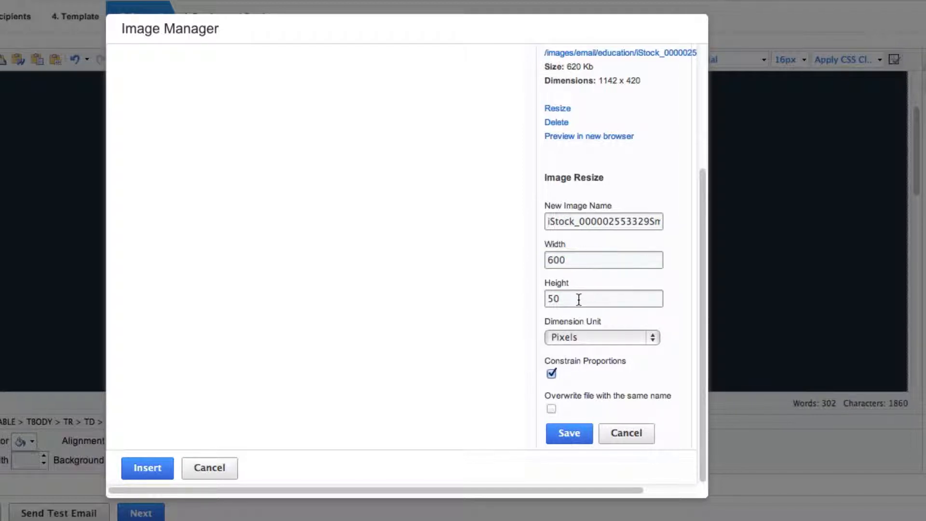
drag(579, 299, 551, 299)
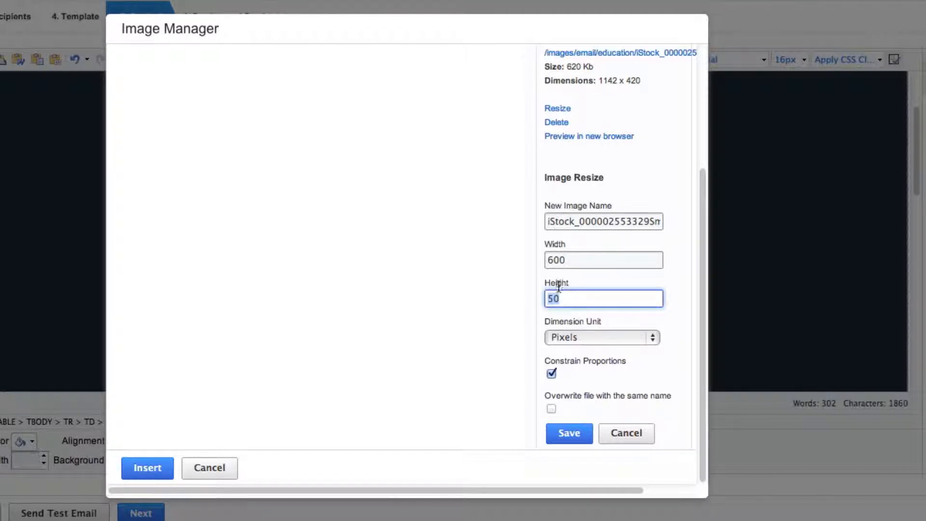
click(567, 260)
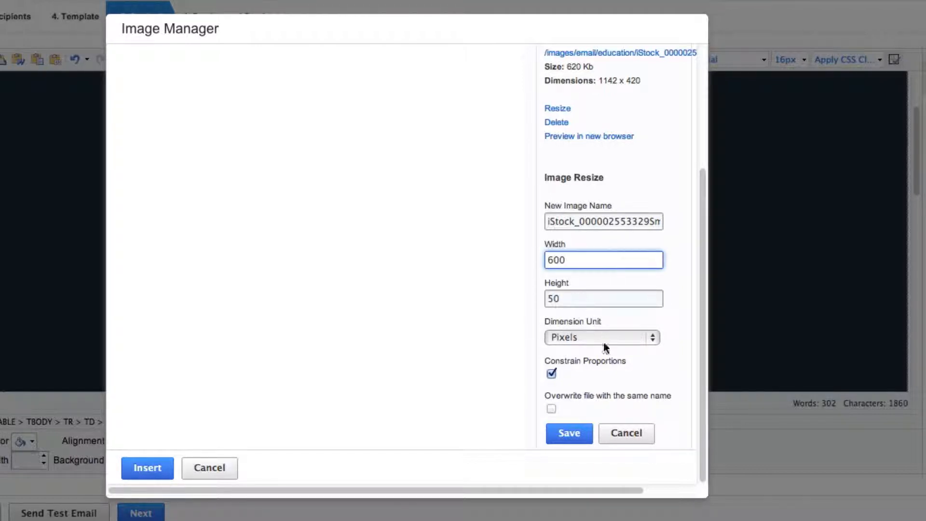
Allow overwriting the file with the same name and save the resized image
scroll(614, 354, up, 2)
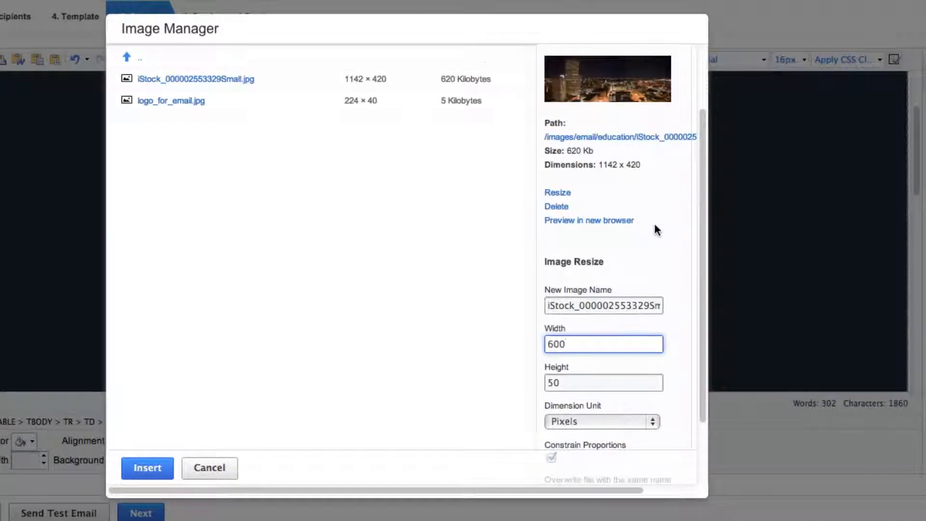
scroll(655, 225, down, 2)
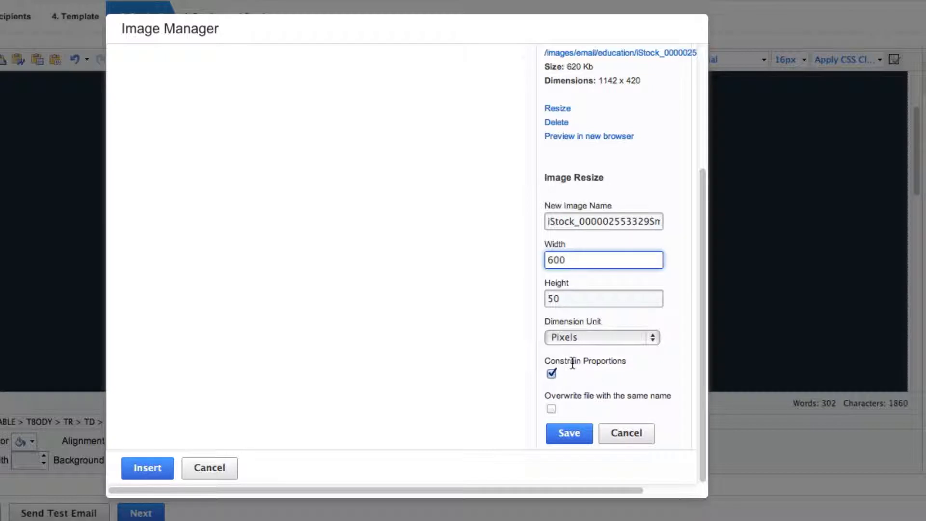
click(552, 409)
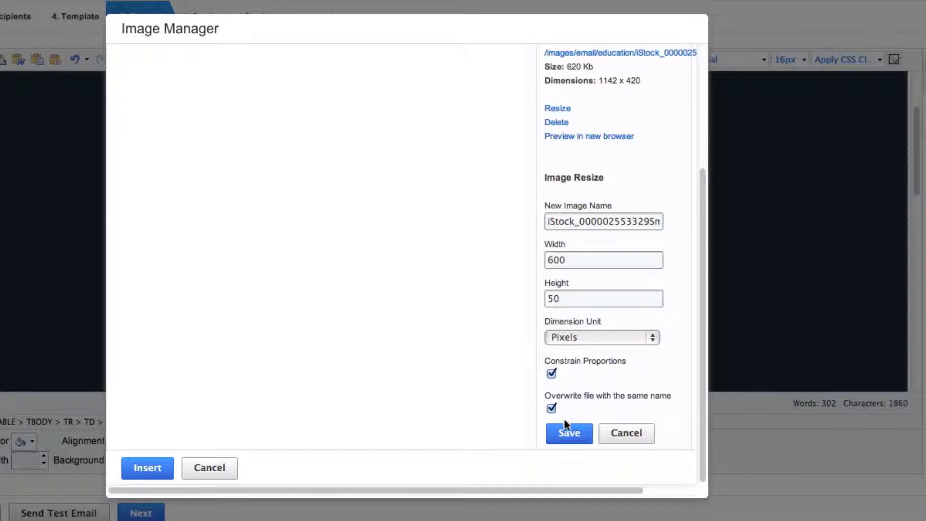
click(567, 437)
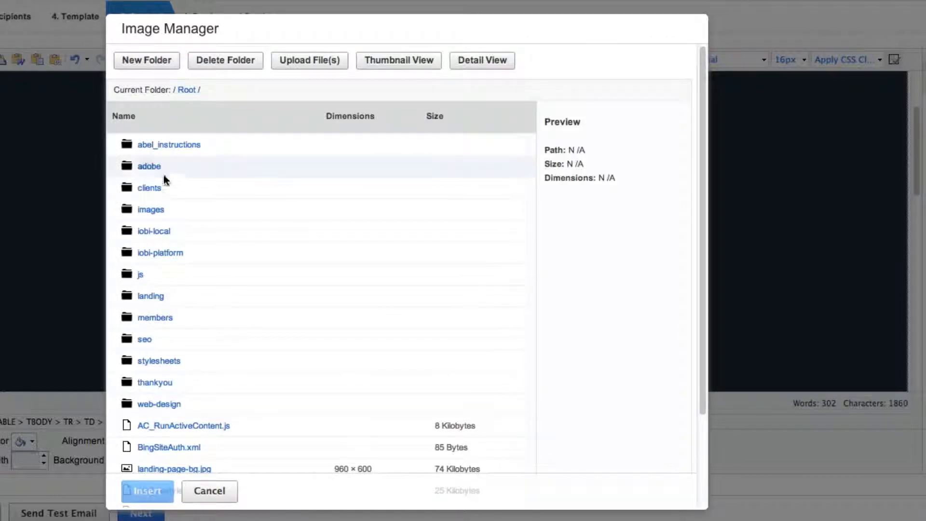
double_click(155, 209)
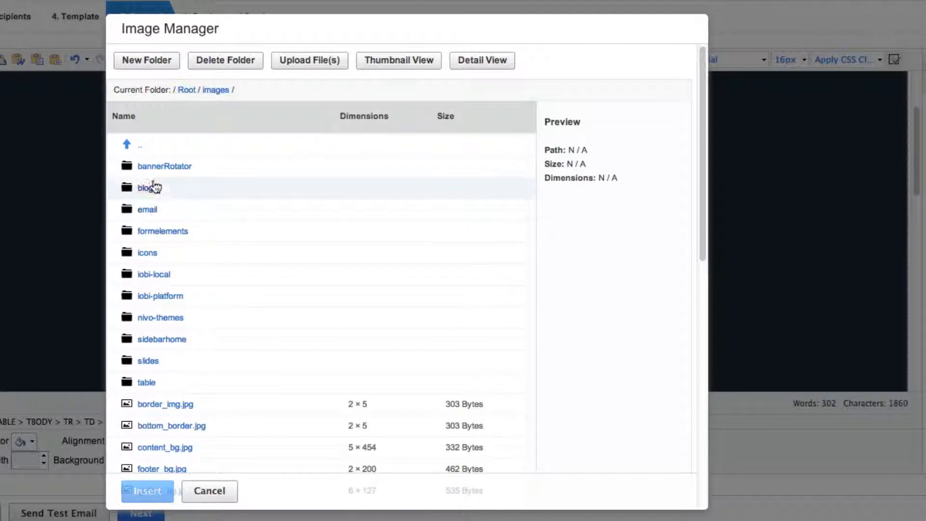
double_click(152, 211)
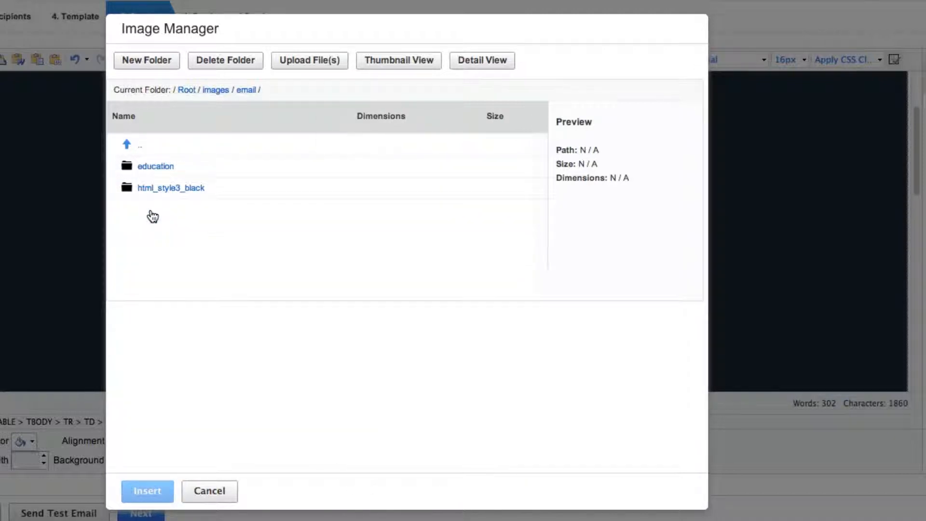
double_click(151, 167)
click(162, 166)
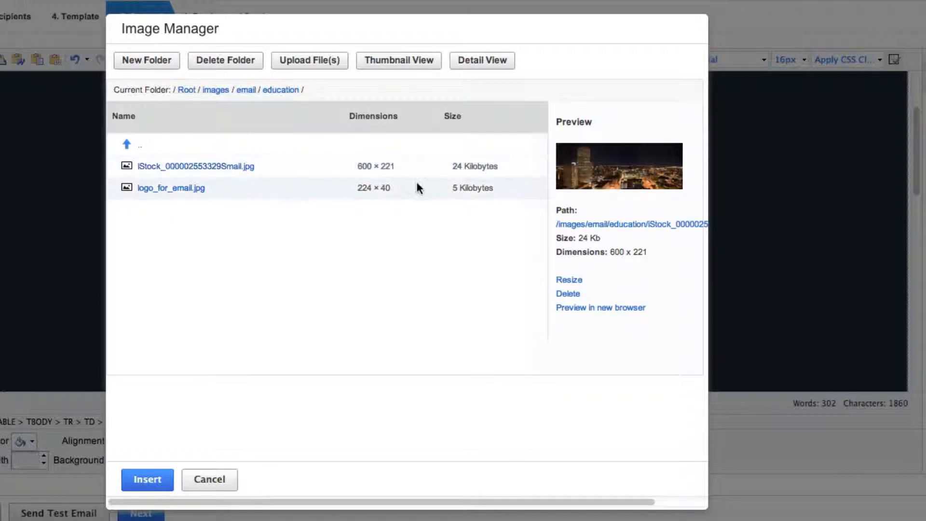
drag(647, 252, 612, 251)
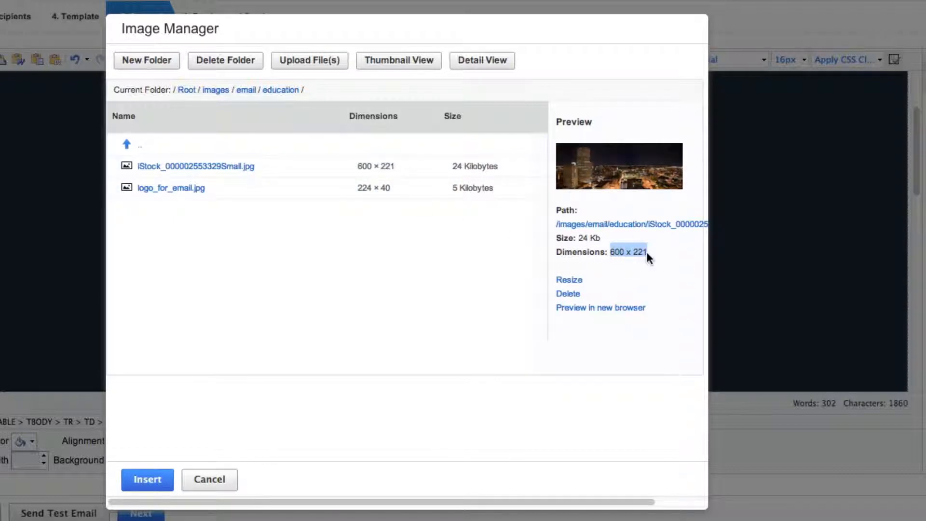
click(637, 252)
mouse_move(624, 251)
mouse_down()
mouse_move(612, 252)
mouse_move(636, 251)
mouse_up()
click(216, 167)
click(144, 480)
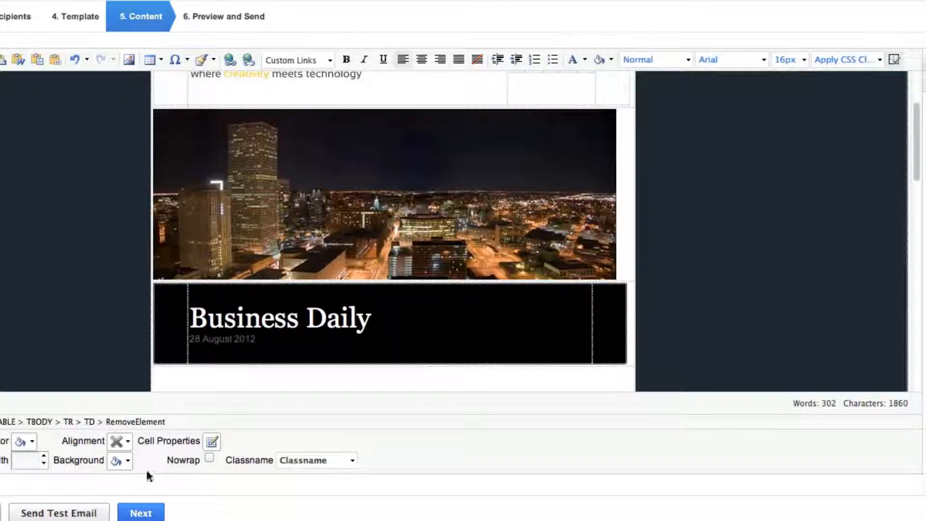
click(424, 207)
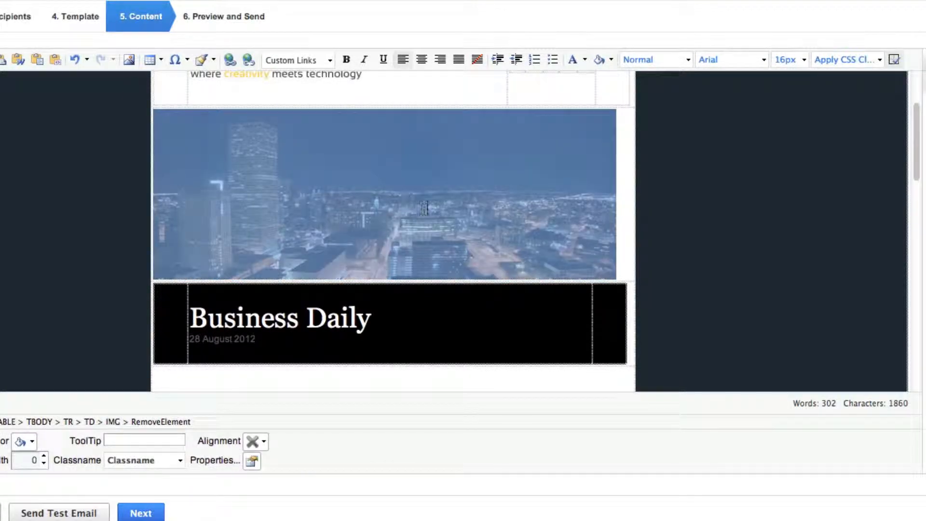
scroll(423, 211, up, 5)
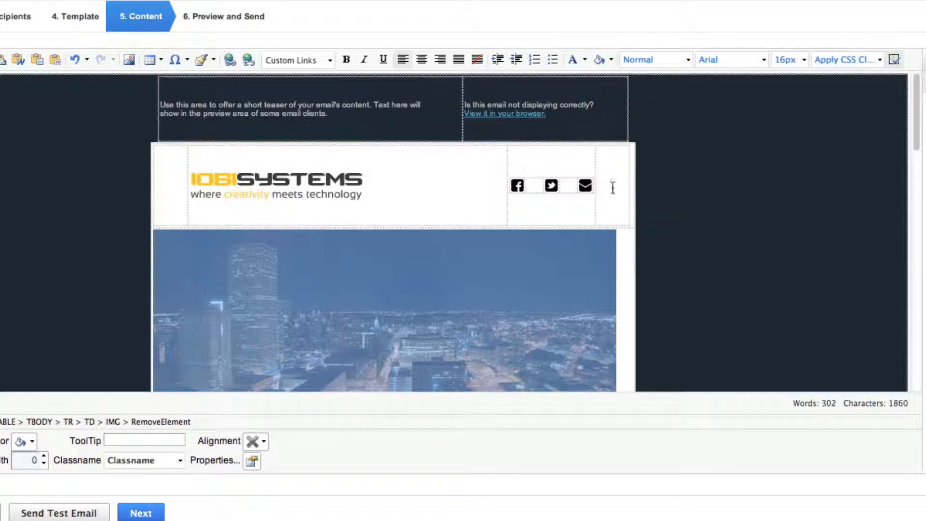
scroll(666, 204, down, 10)
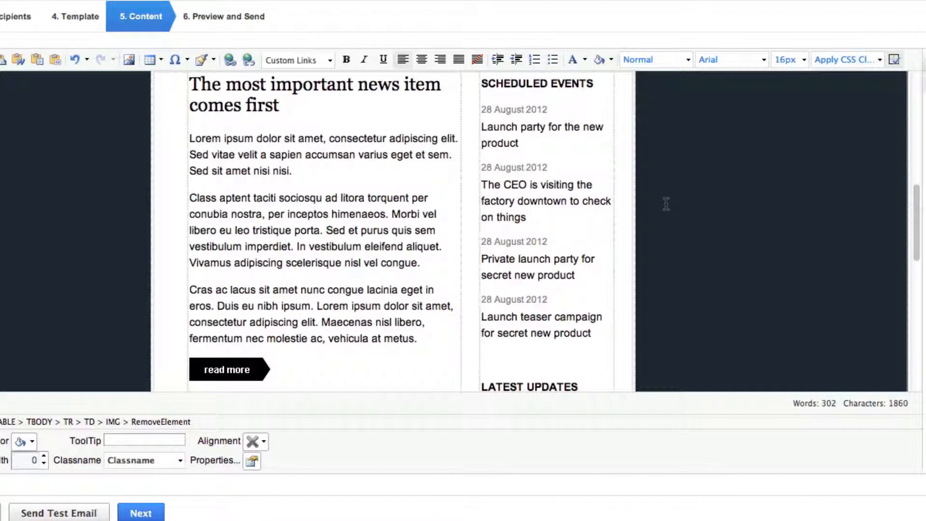
scroll(666, 203, down, 5)
scroll(666, 201, up, 10)
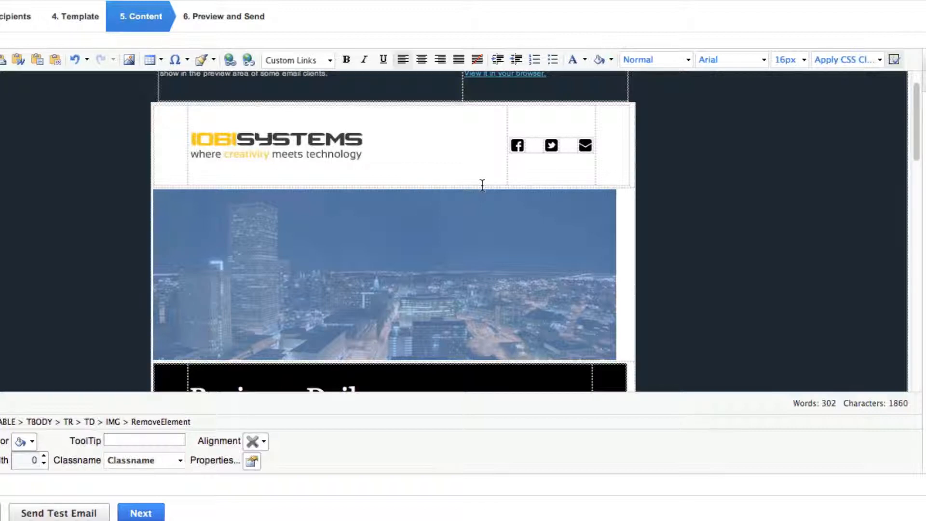
scroll(536, 263, down, 1)
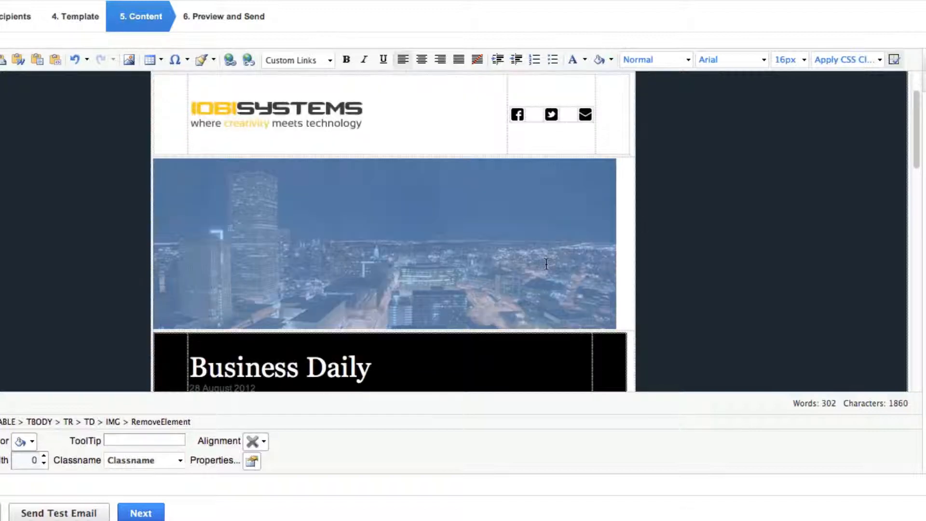
click(518, 115)
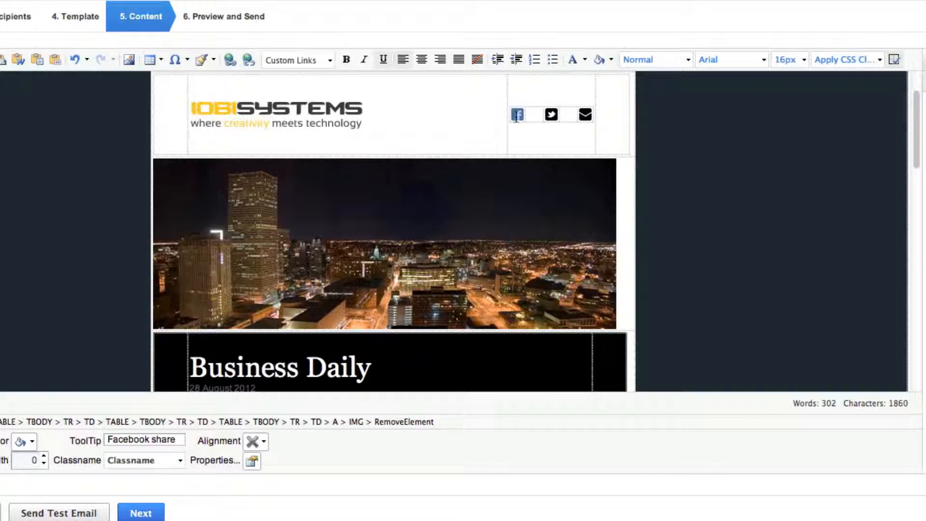
click(229, 60)
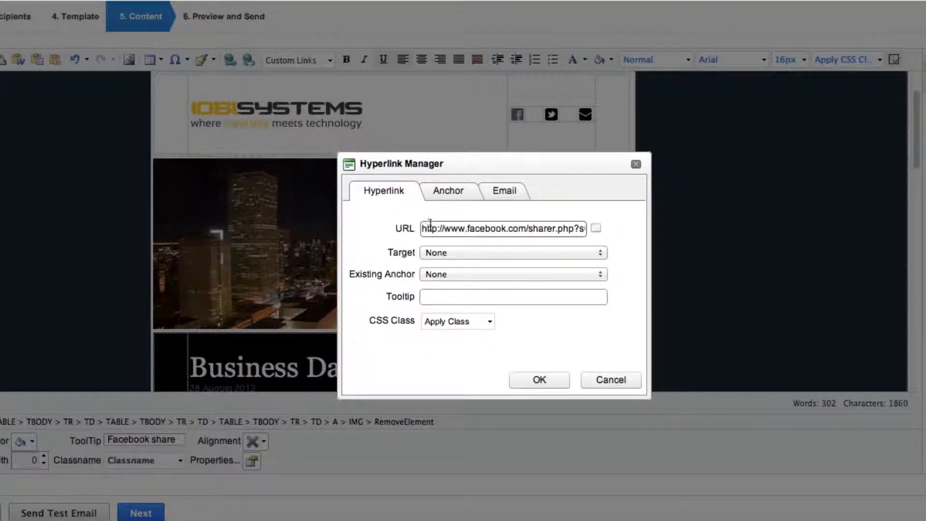
drag(423, 228, 629, 233)
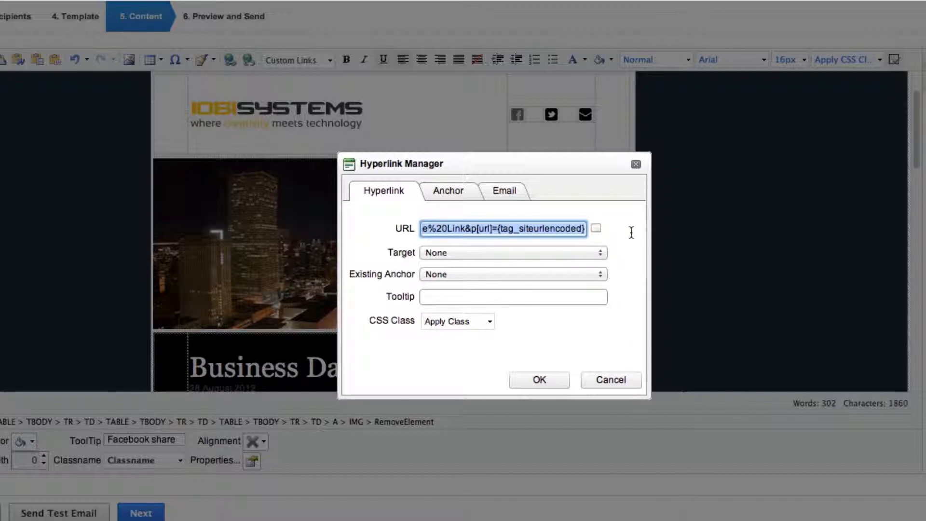
text(http://www.facebook.com/iobisystems)
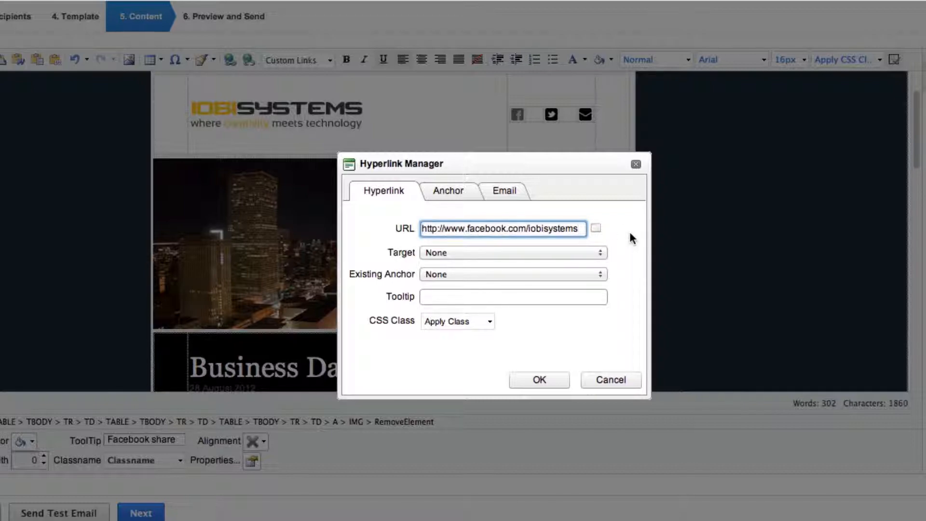
click(548, 381)
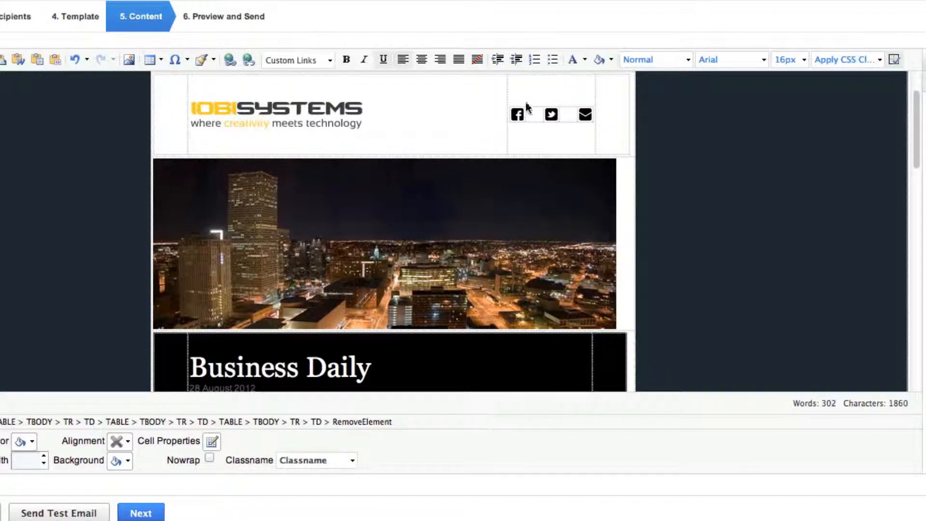
click(551, 115)
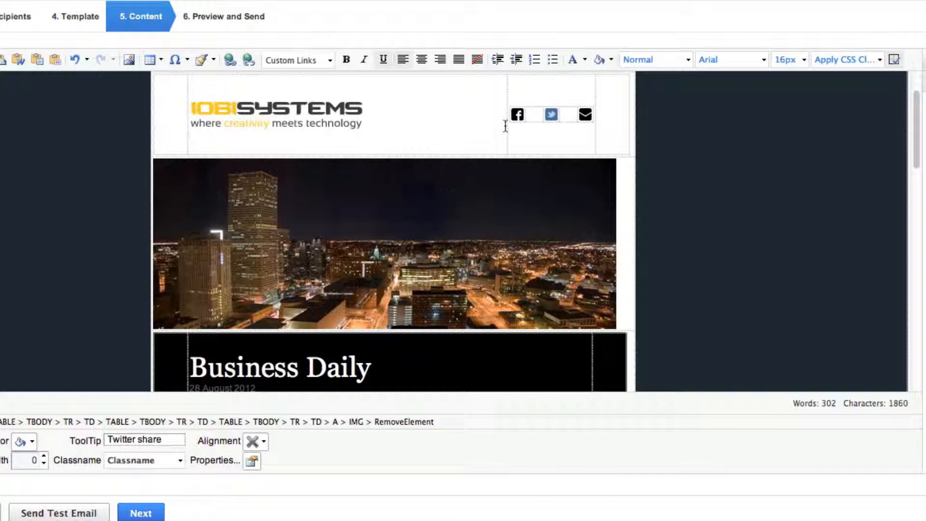
click(233, 57)
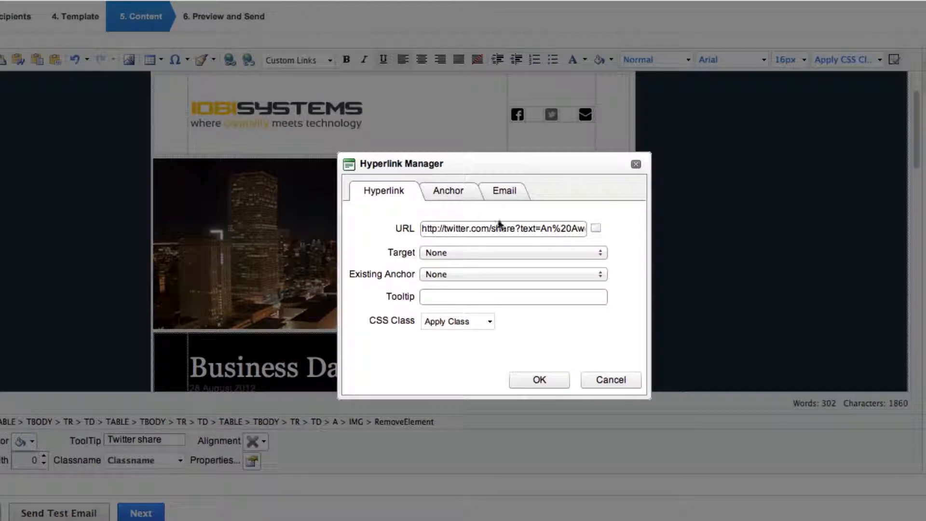
drag(423, 229, 660, 235)
text(https://twitter.com/iobisystems)
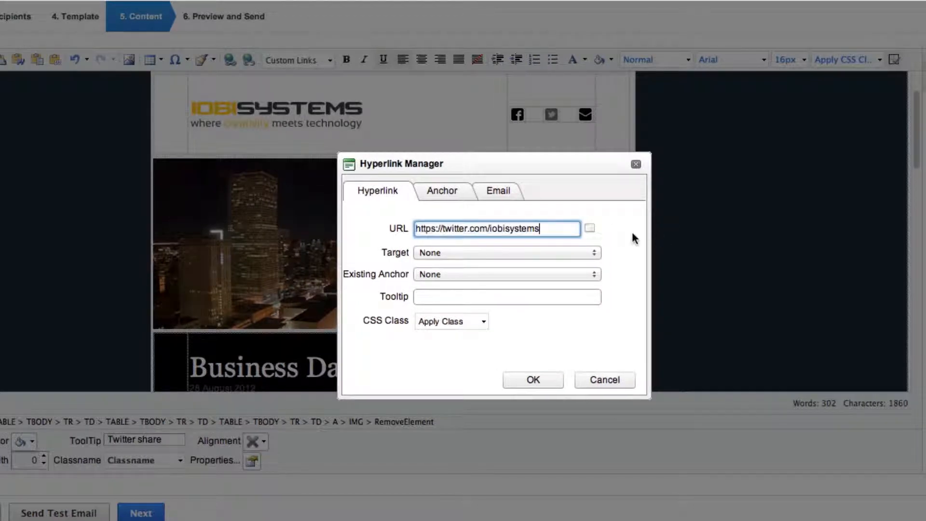
click(532, 377)
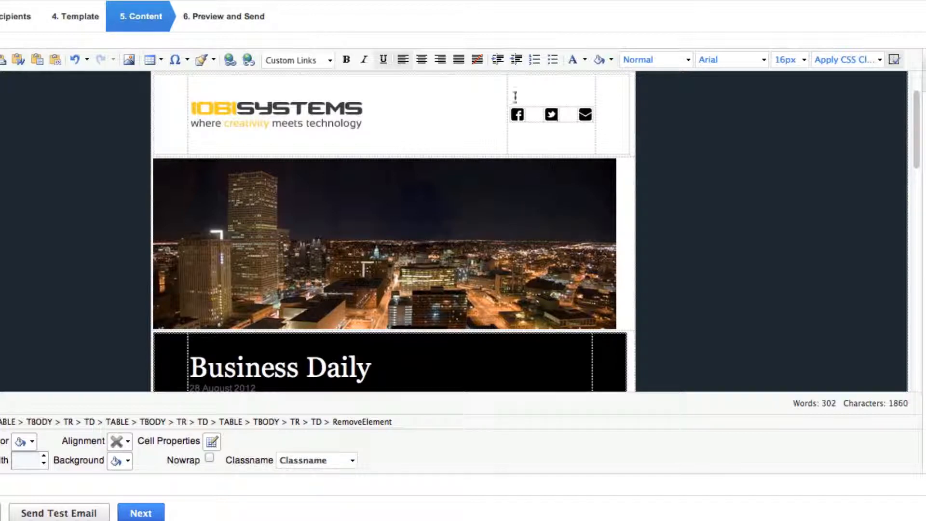
Examine the header's email icon, the banner image, the Business Daily heading and the first news headline as editable template elements
click(585, 115)
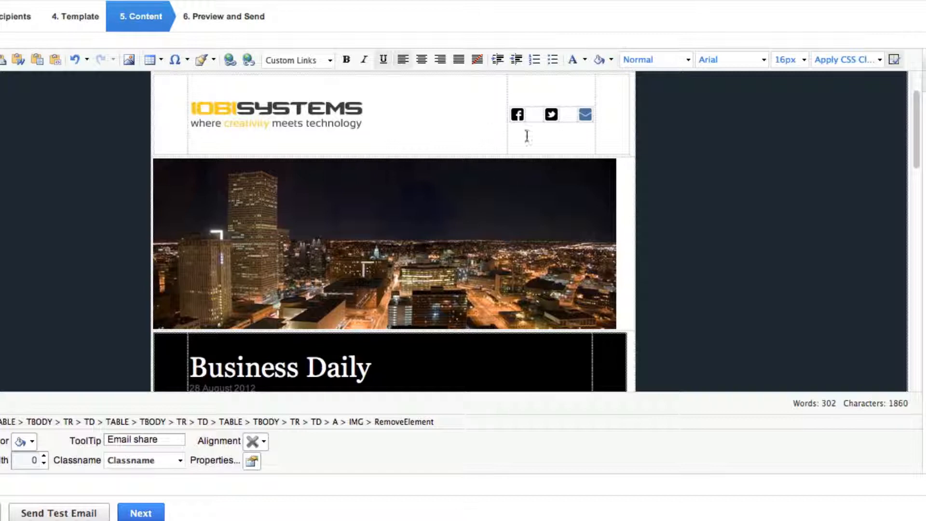
scroll(546, 178, down, 1)
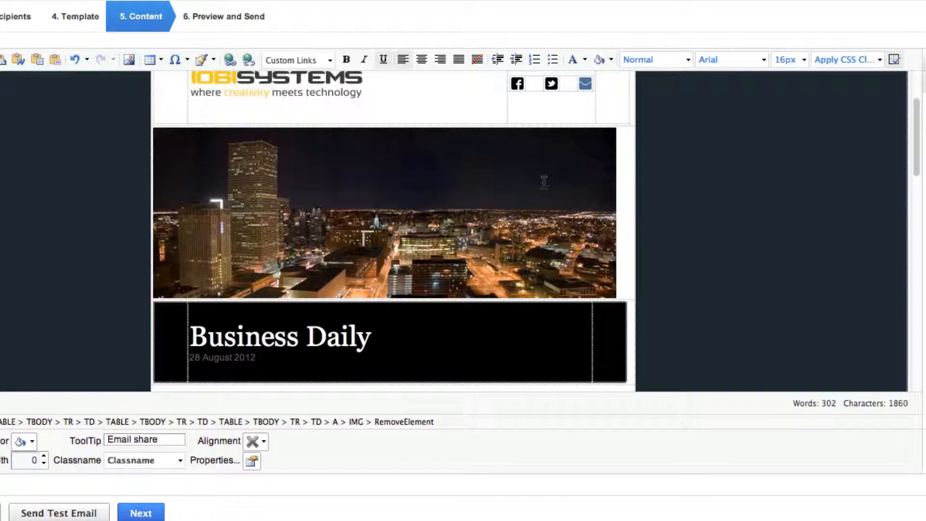
scroll(543, 183, down, 2)
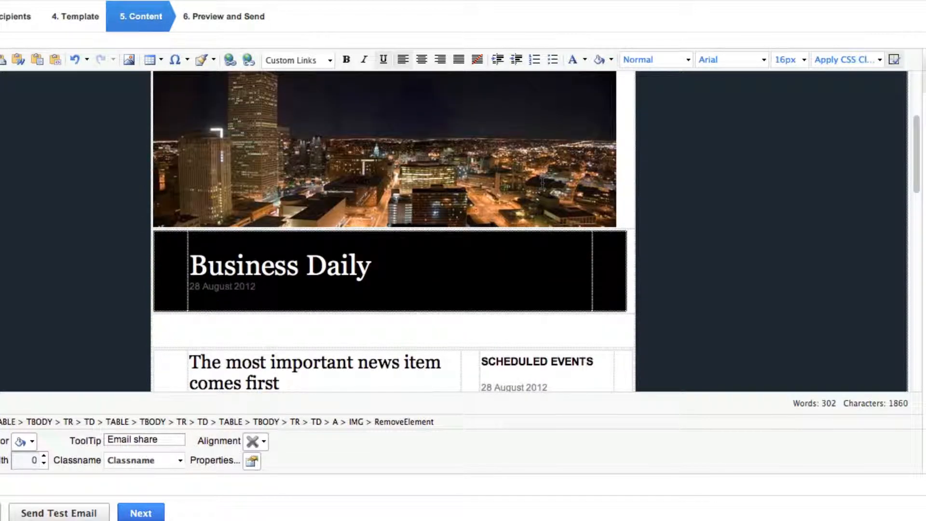
scroll(543, 182, up, 3)
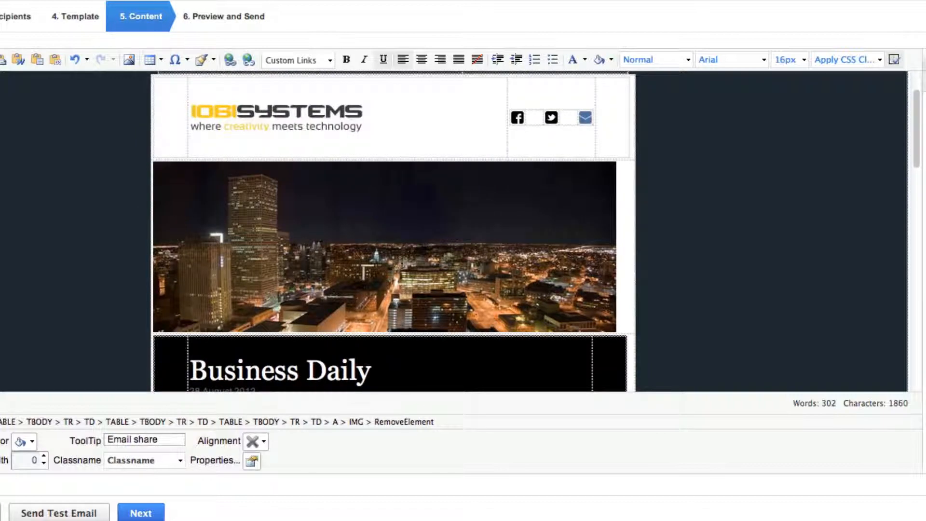
click(402, 263)
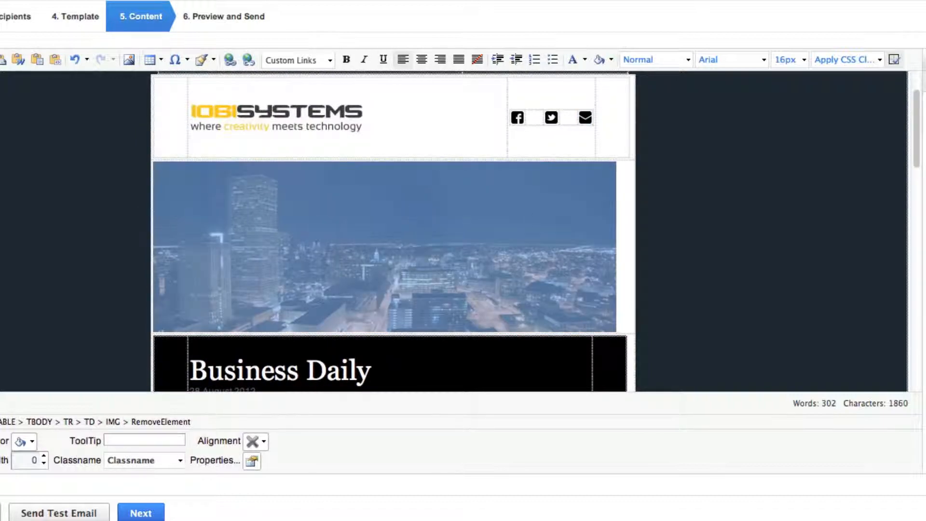
scroll(292, 254, down, 3)
scroll(290, 251, down, 4)
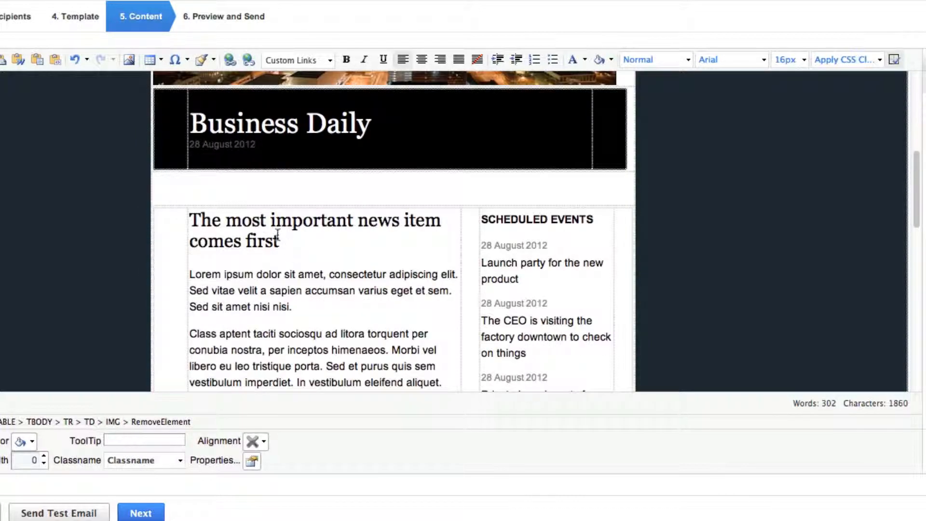
scroll(278, 235, up, 1)
drag(394, 160, 190, 151)
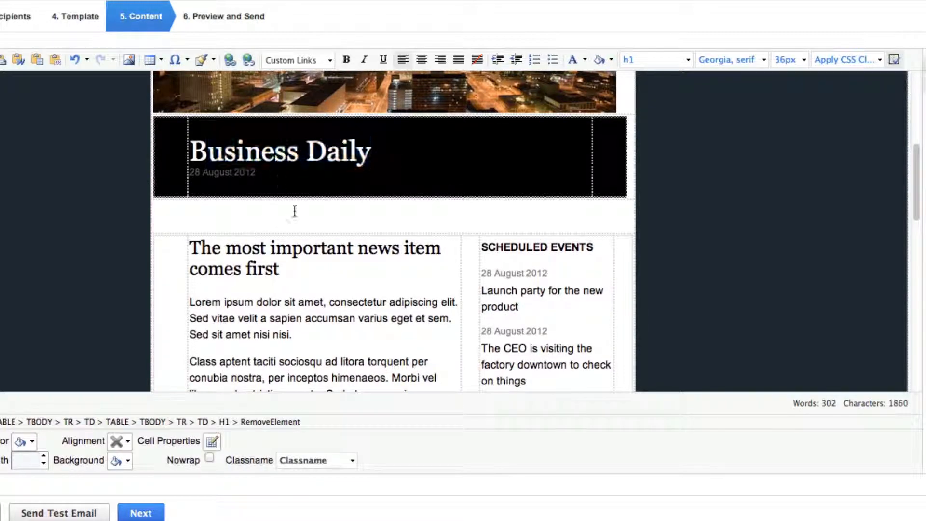
scroll(314, 281, down, 4)
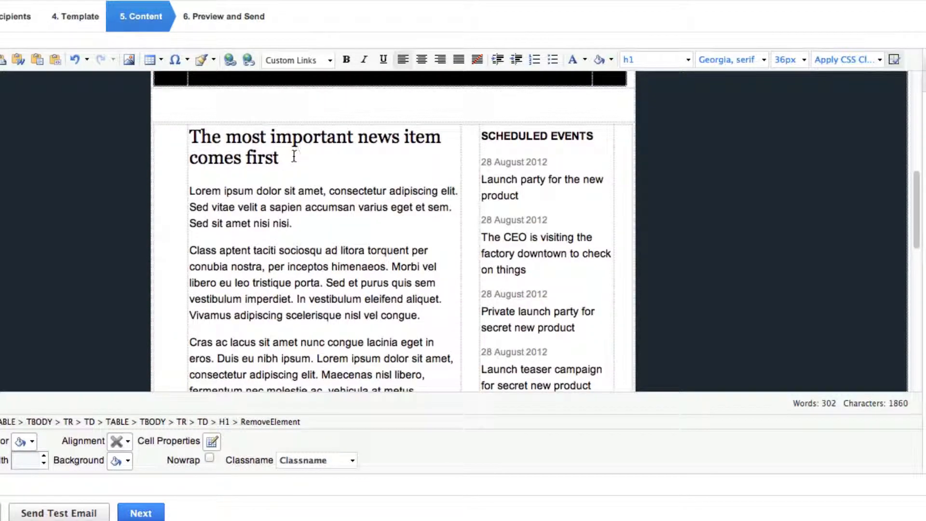
drag(285, 159, 189, 162)
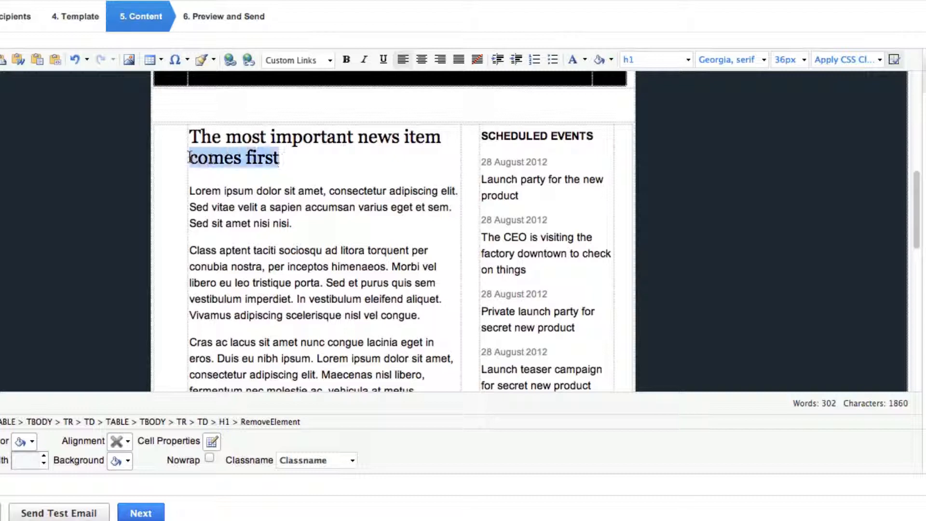
Check the available modules and insert the {tag_recipientfirstname} data tag followed by a comma at the start of the first news paragraph
click(189, 190)
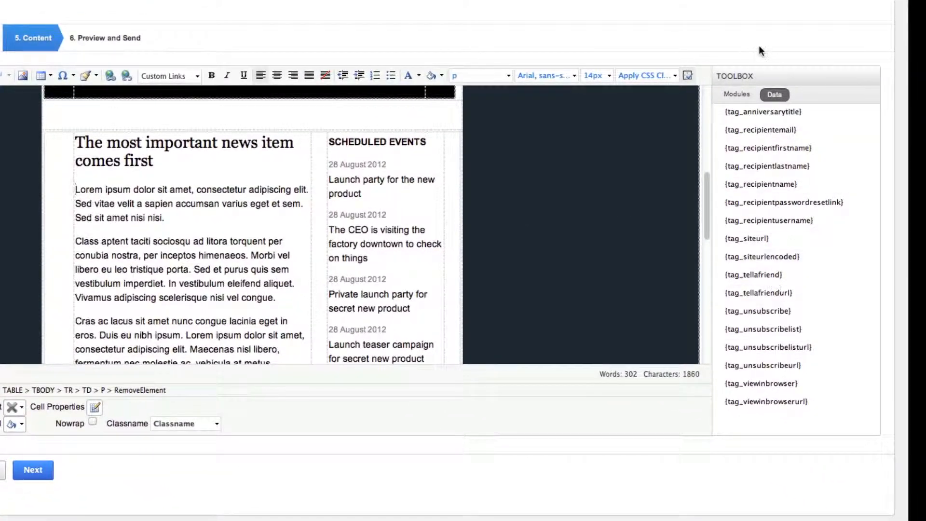
click(738, 95)
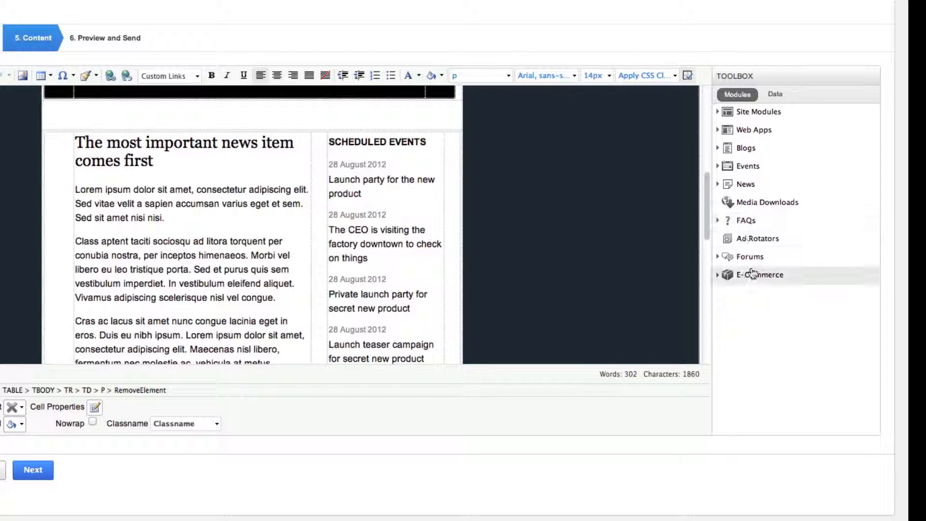
click(777, 95)
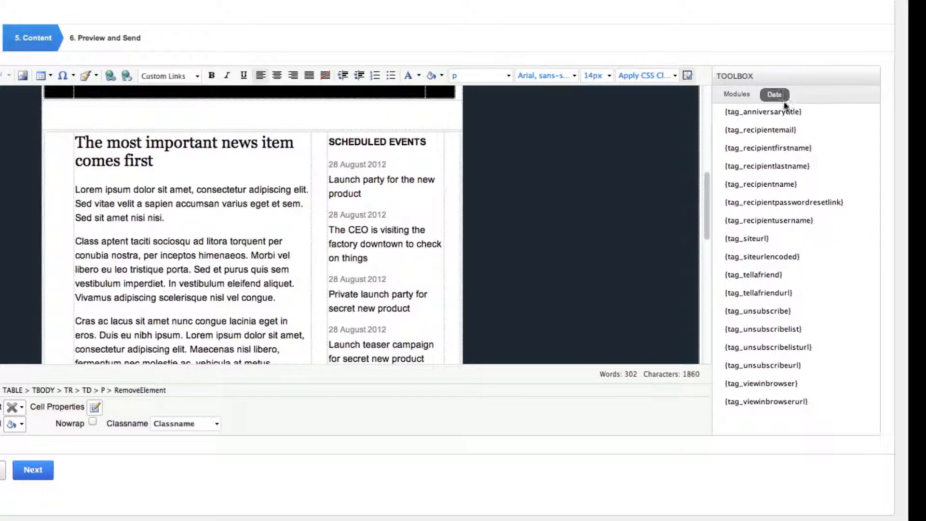
click(774, 150)
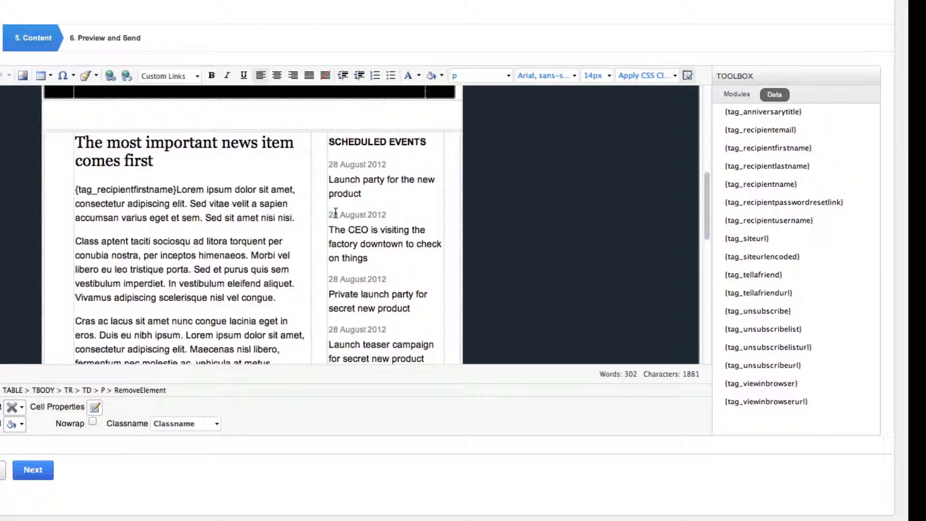
click(177, 190)
text(,)
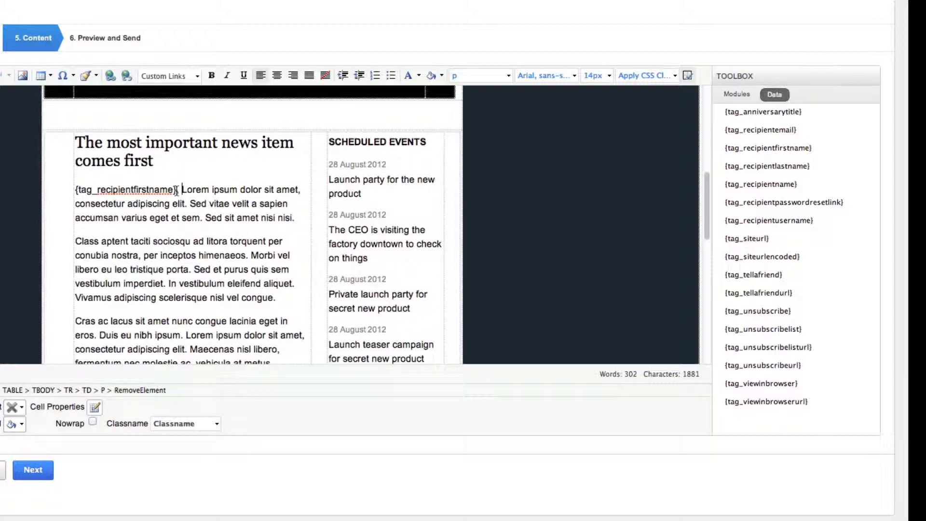
Separate the {tag_recipientfirstname} greeting from the Lorem ipsum text so it stands in its own paragraph
drag(177, 190, 79, 189)
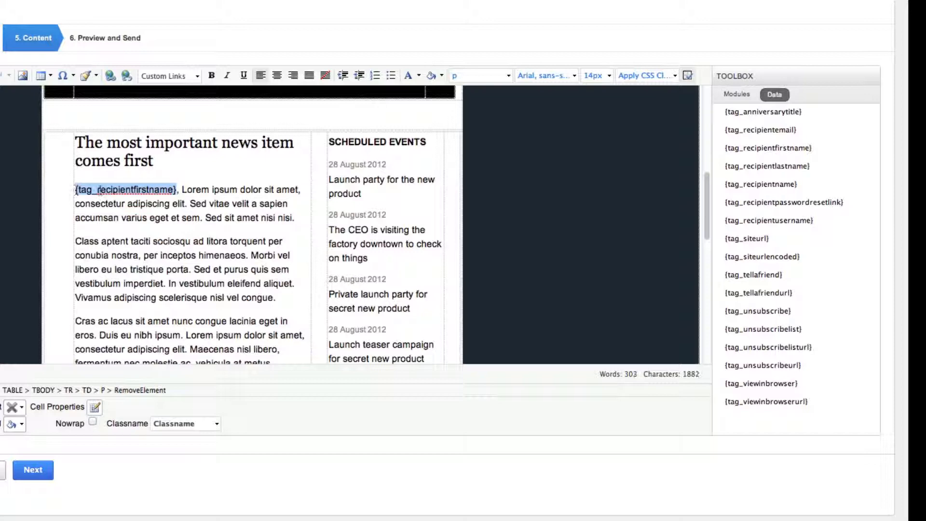
click(94, 191)
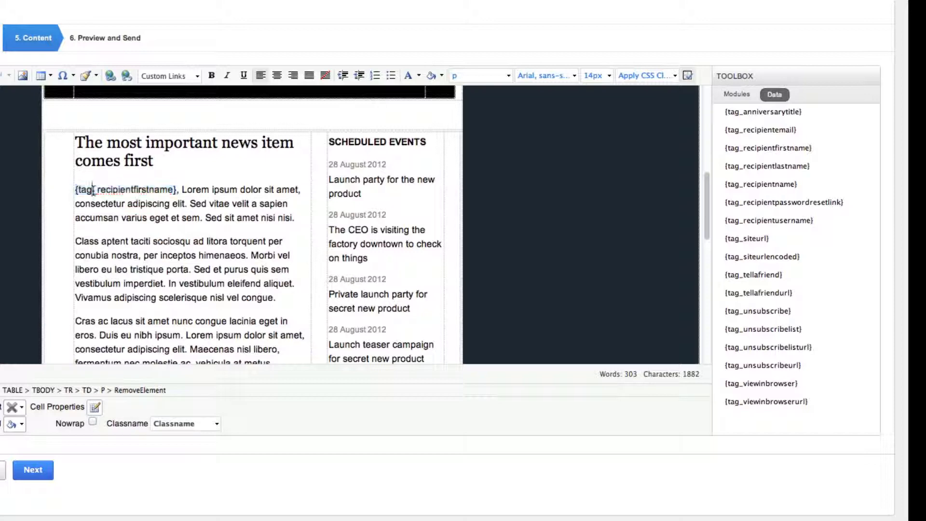
click(183, 191)
key(Return)
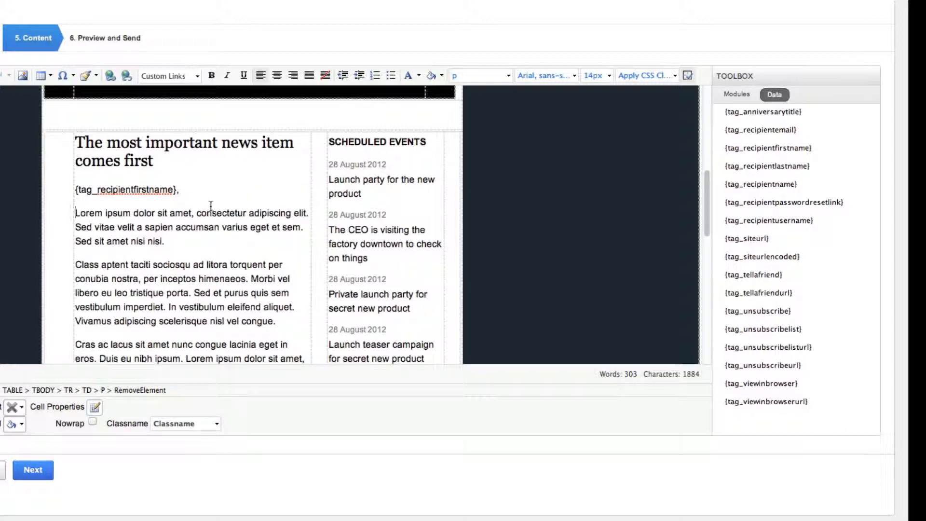
Delete the entire "Don't miss the business news" article, including its read more button
scroll(131, 223, down, 3)
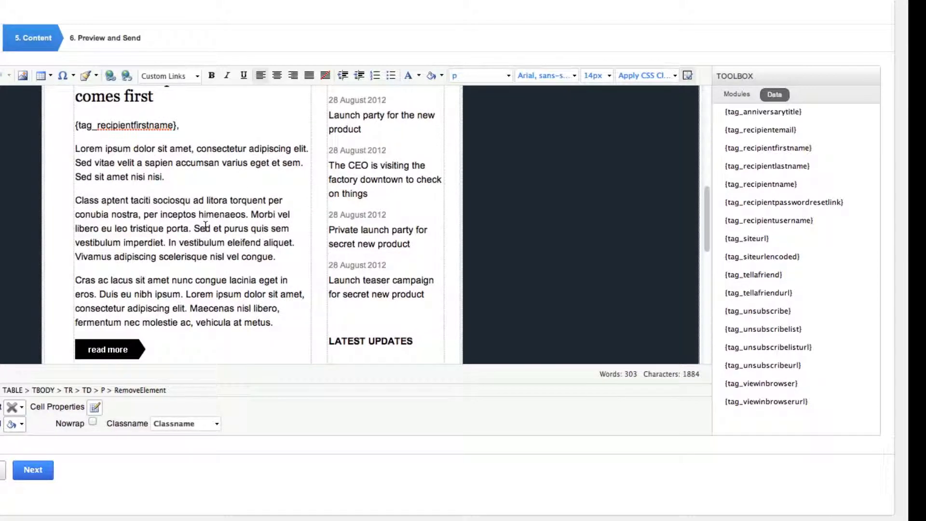
scroll(206, 225, down, 3)
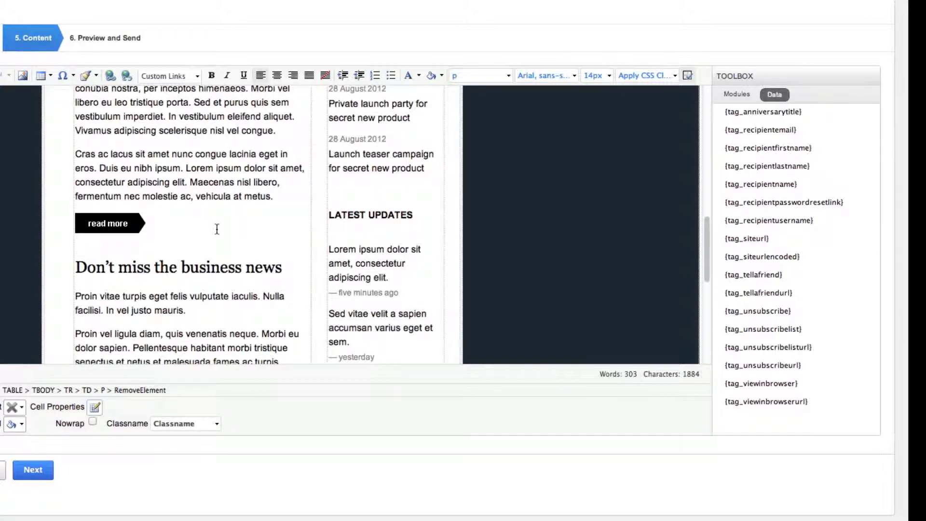
scroll(193, 246, down, 5)
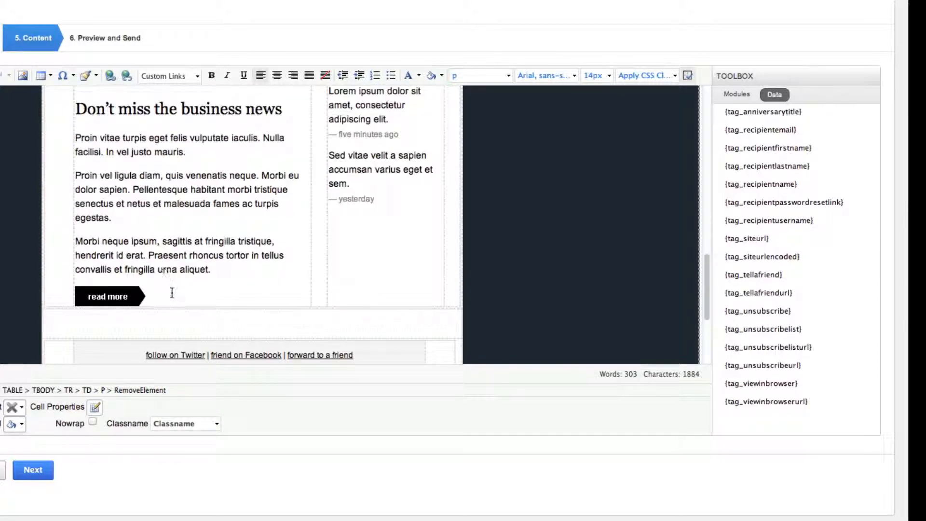
scroll(140, 198, up, 1)
drag(81, 136, 233, 330)
key(BackSpace)
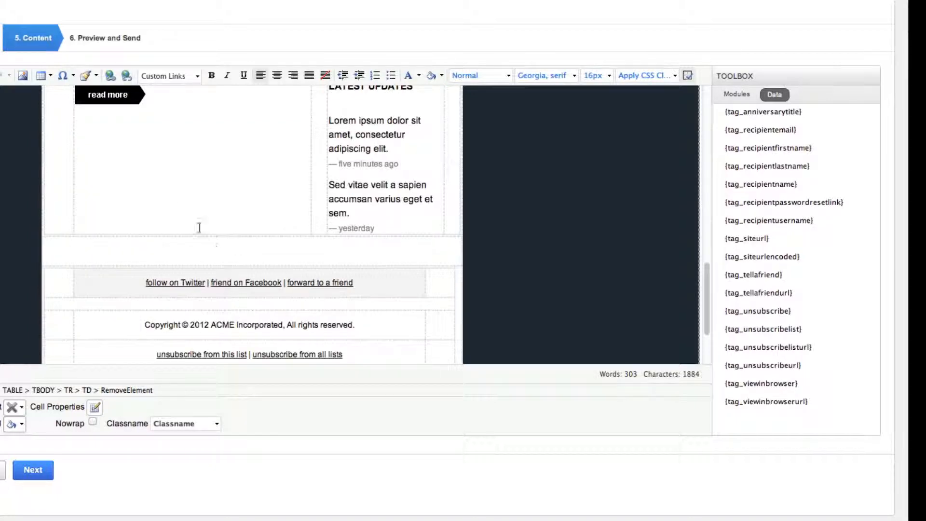
Delete the second Latest Updates entry, the one marked "yesterday"
mouse_move(382, 228)
mouse_down()
mouse_move(327, 188)
mouse_move(374, 208)
mouse_move(381, 228)
mouse_up()
click(338, 185)
key(BackSpace)
Delete the last two Scheduled Events entries, the private launch party and the launch teaser campaign, along with the leftover blank line
scroll(375, 209, up, 5)
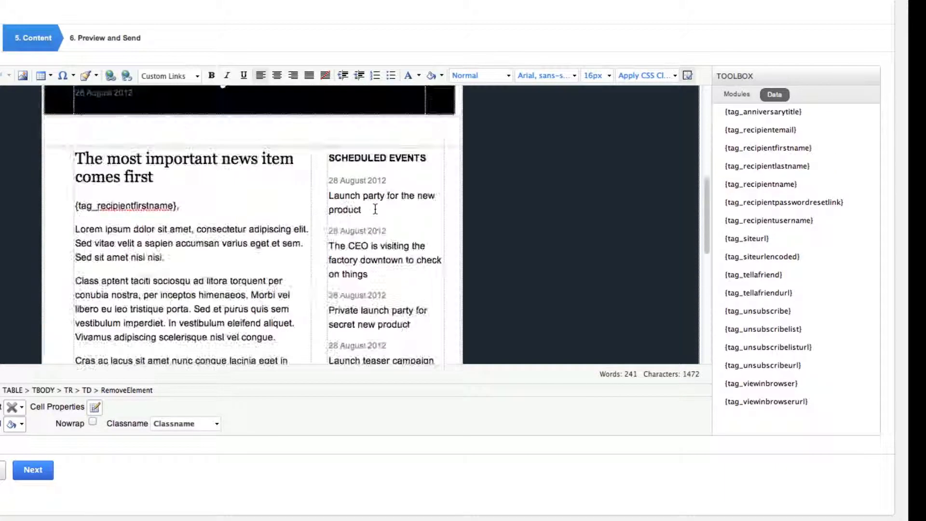
scroll(384, 251, down, 2)
drag(424, 254, 331, 170)
key(BackSpace)
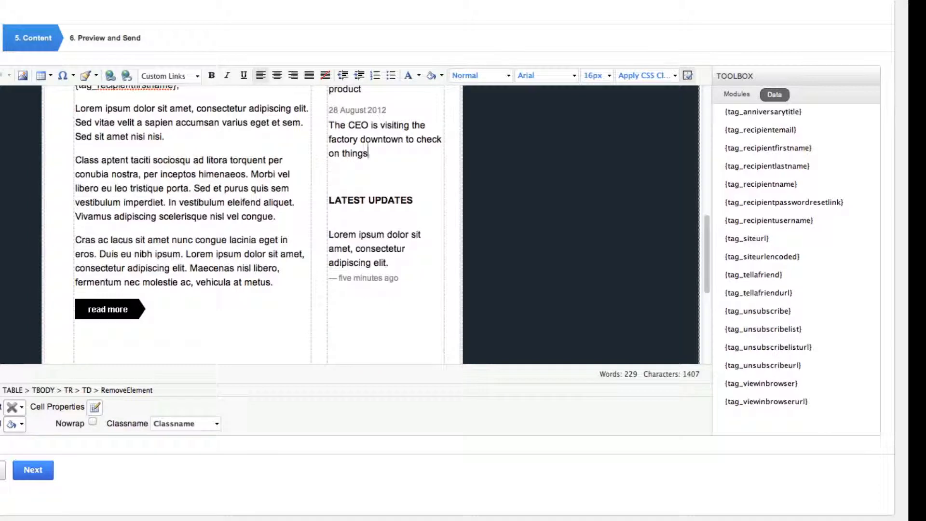
key(BackSpace)
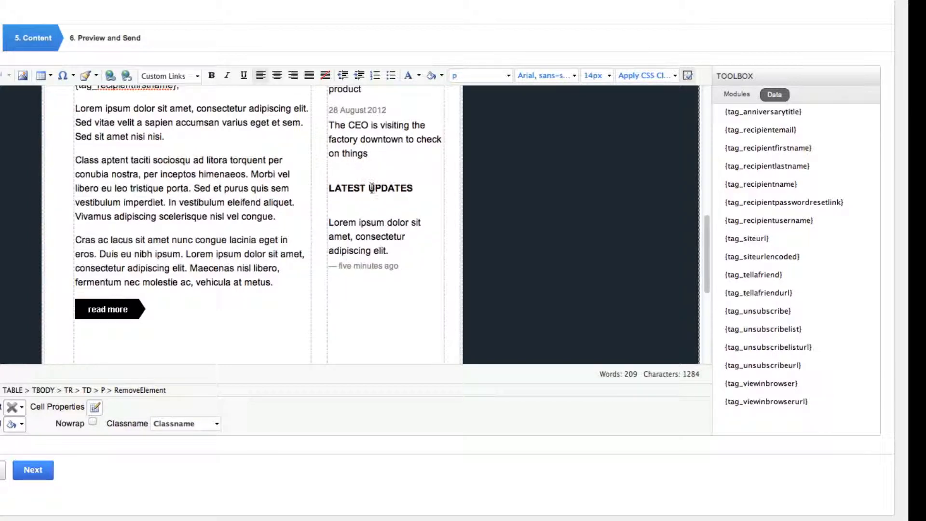
Remove the blank line under the Latest Updates heading and the empty space below the remaining article's read more button
click(357, 202)
key(BackSpace)
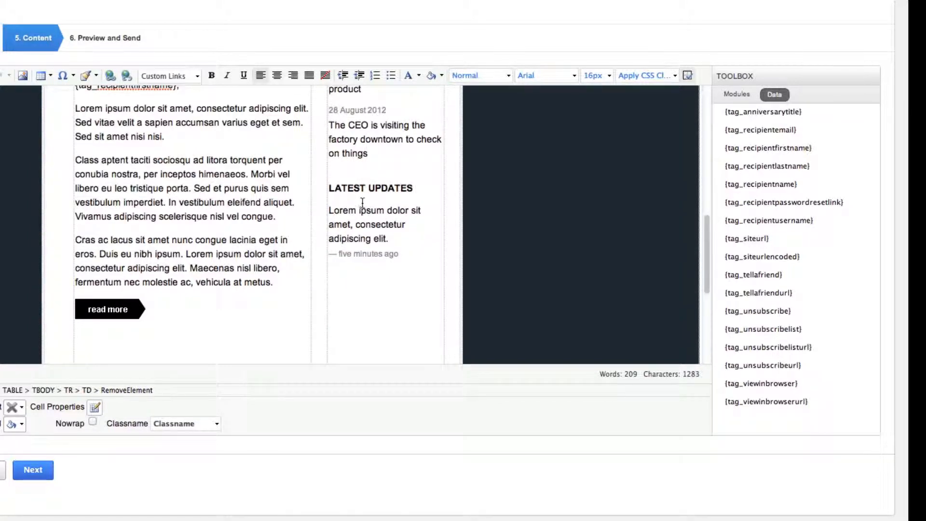
scroll(363, 202, up, 3)
scroll(384, 202, up, 1)
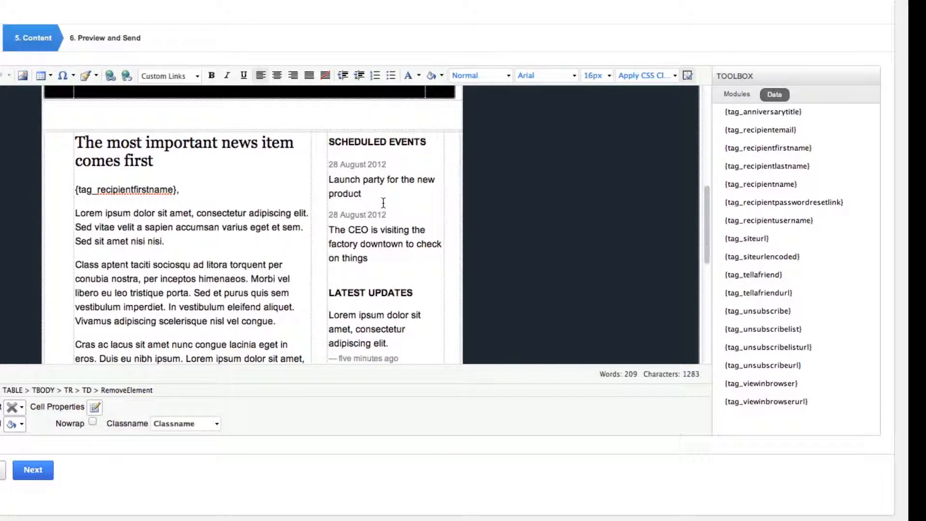
scroll(383, 202, down, 8)
click(129, 166)
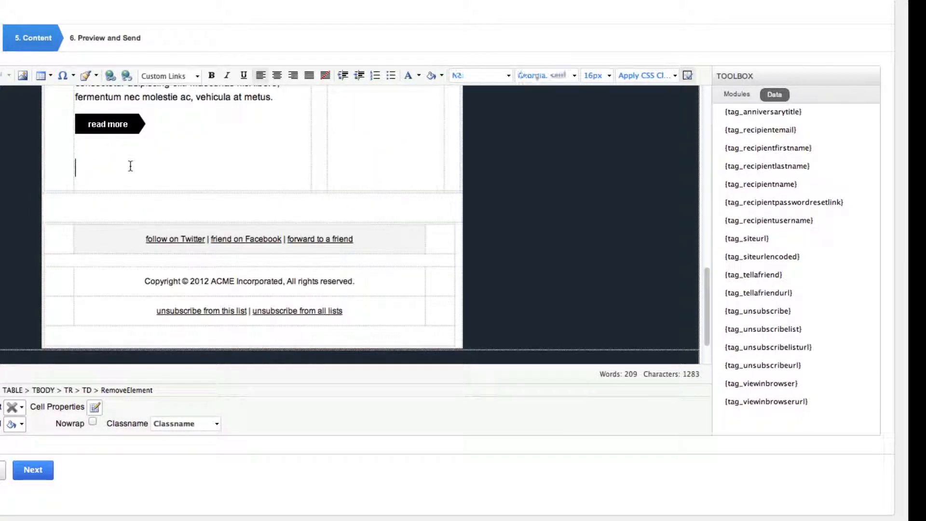
key(BackSpace)
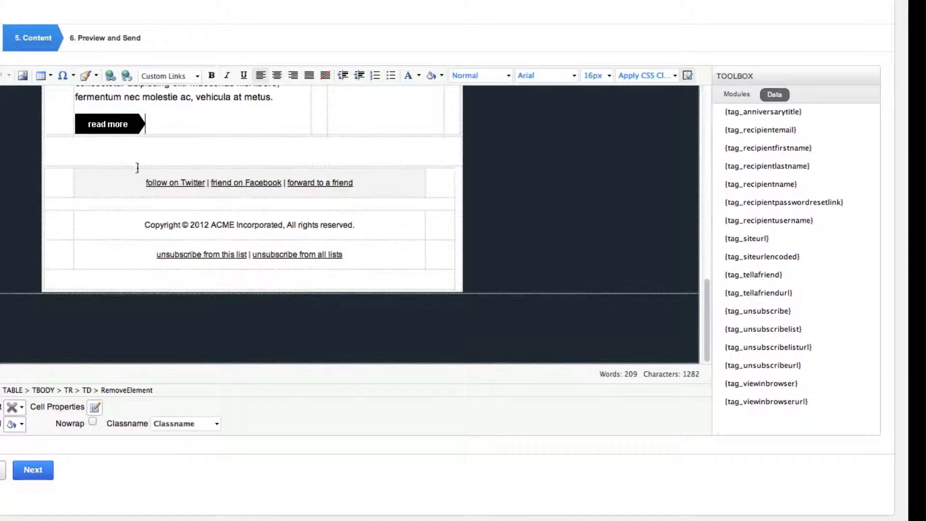
Replace the URL of the footer's "follow on Twitter" link with the copied address ending in /iobisystems
click(185, 183)
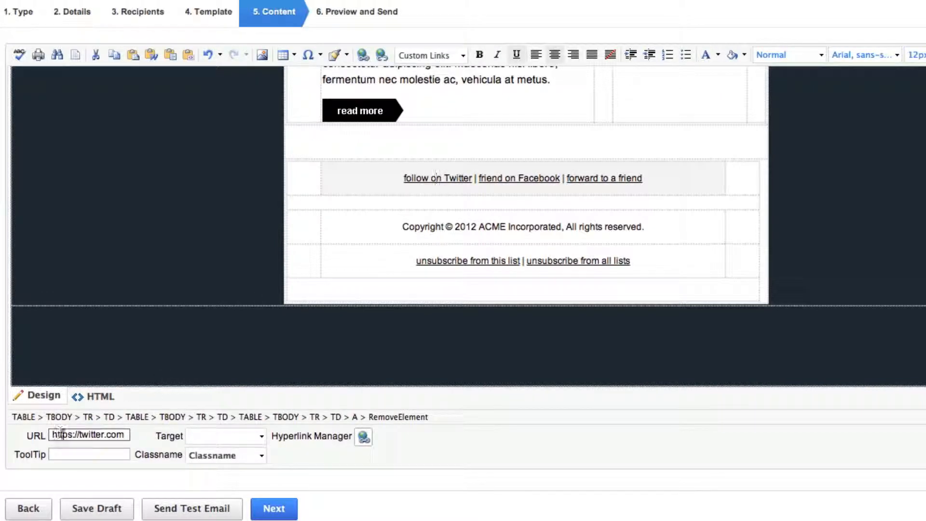
drag(126, 435, 39, 436)
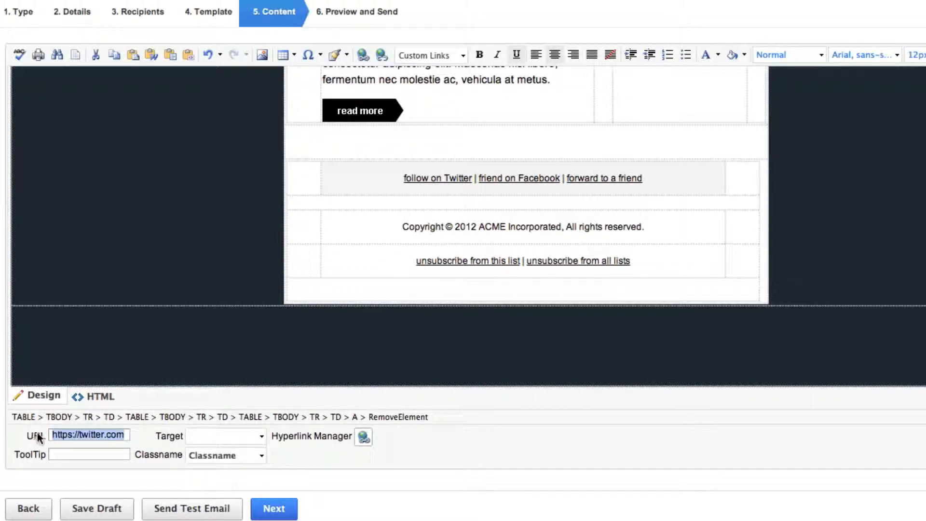
key(super+v)
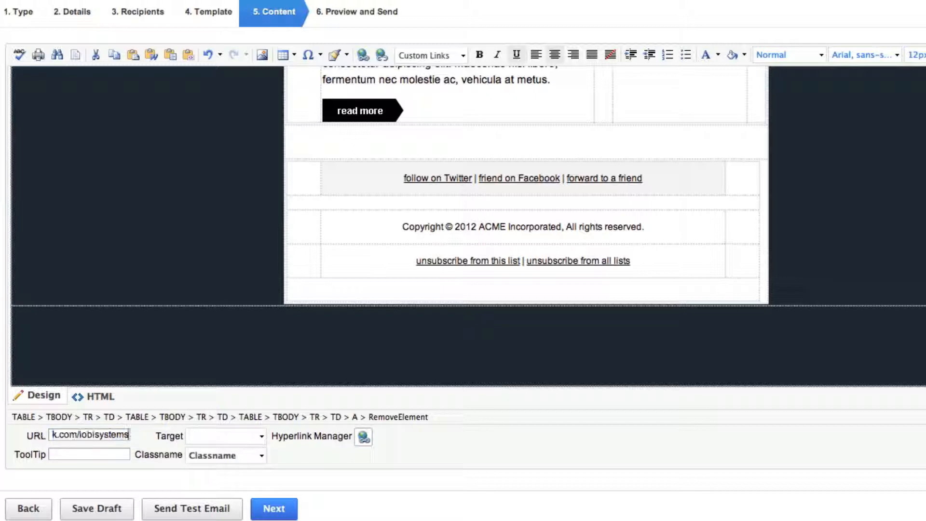
click(559, 193)
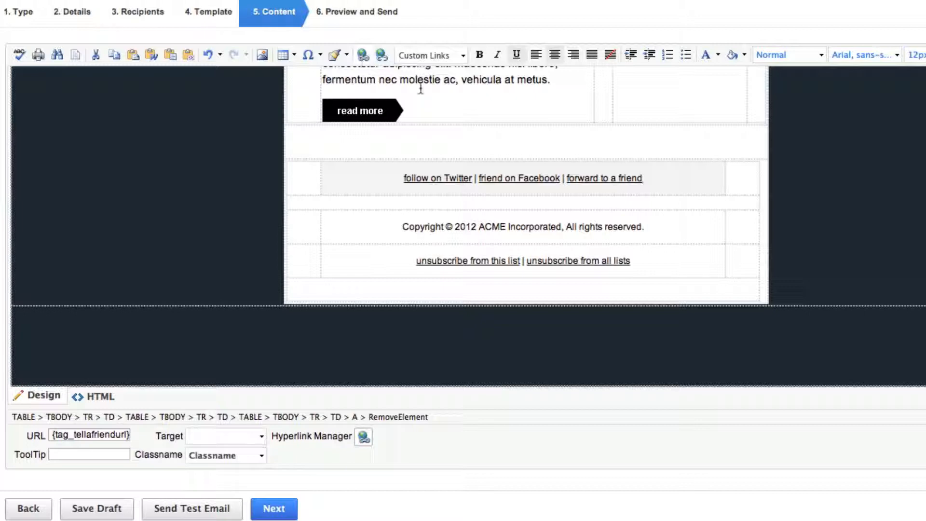
Replace the URL of the footer's "friend on Facebook" link with the copied address ending in /iobisystems
click(535, 181)
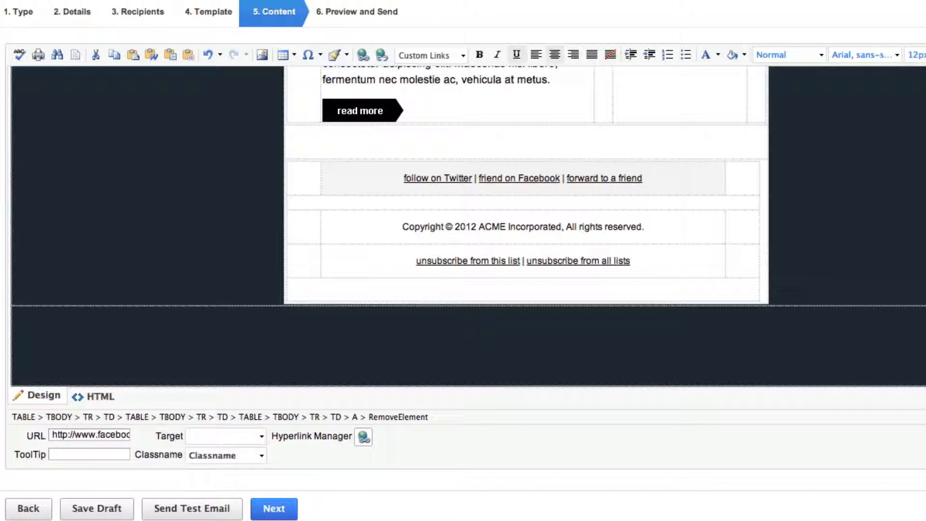
double_click(540, 179)
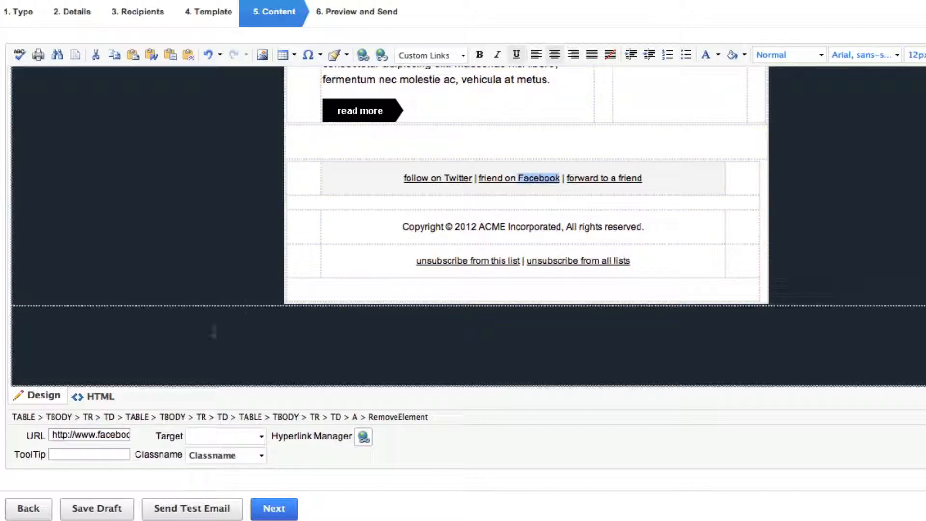
drag(52, 435, 241, 438)
key(ctrl+v)
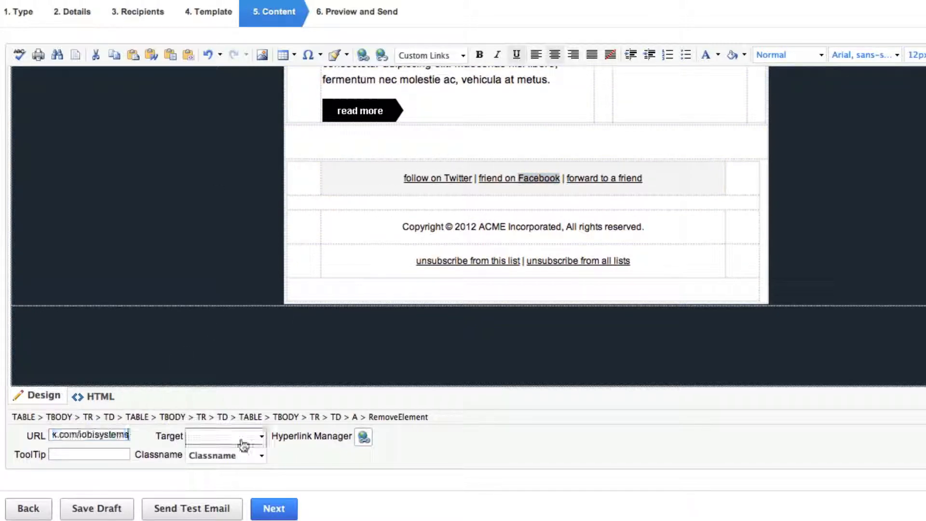
click(421, 209)
Save the campaign draft and look over the reloaded newsletter content down to the main article
scroll(422, 227, up, 5)
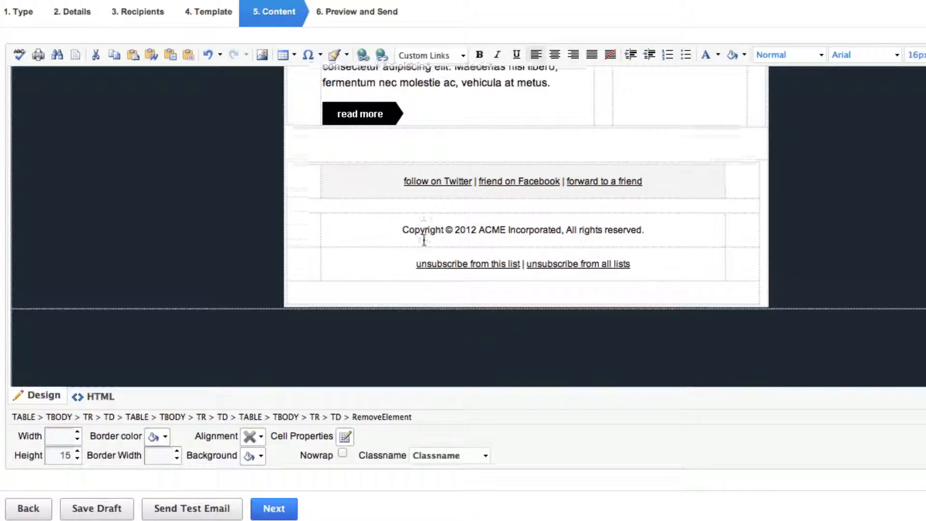
click(97, 510)
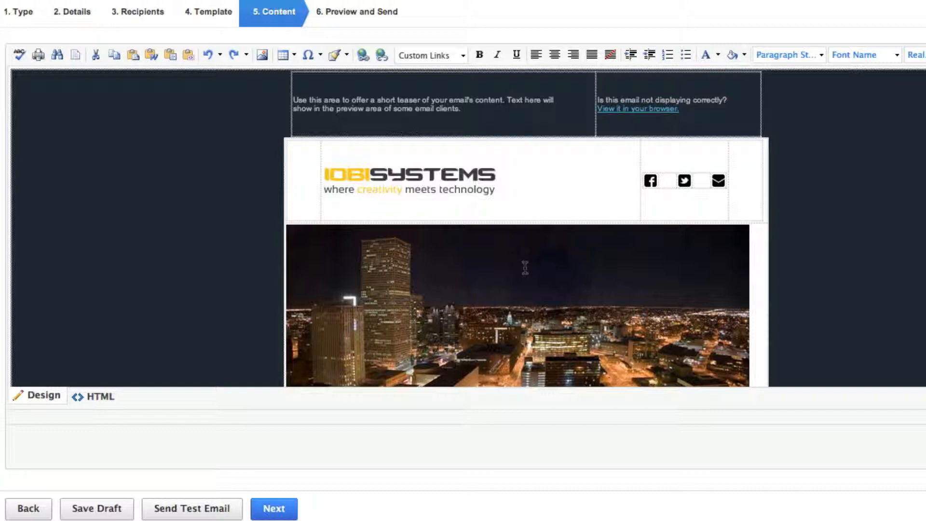
scroll(724, 174, down, 3)
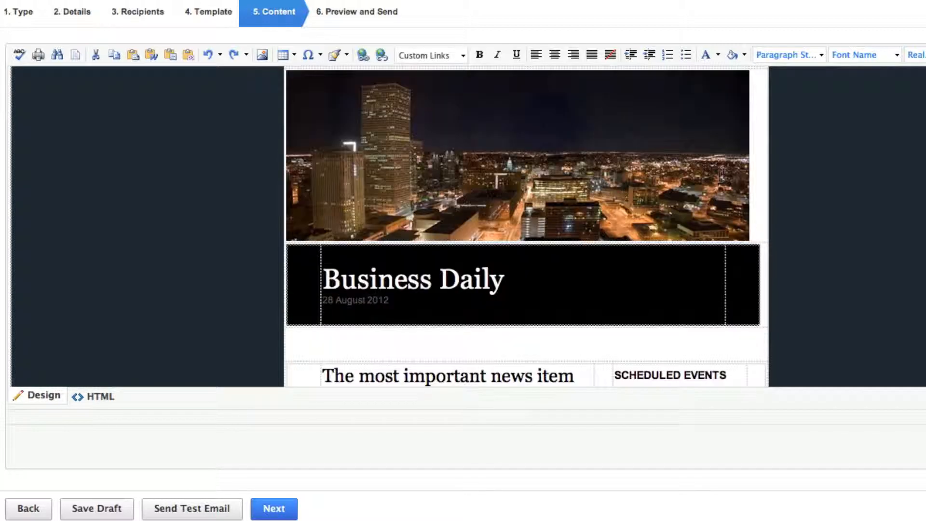
scroll(720, 176, down, 3)
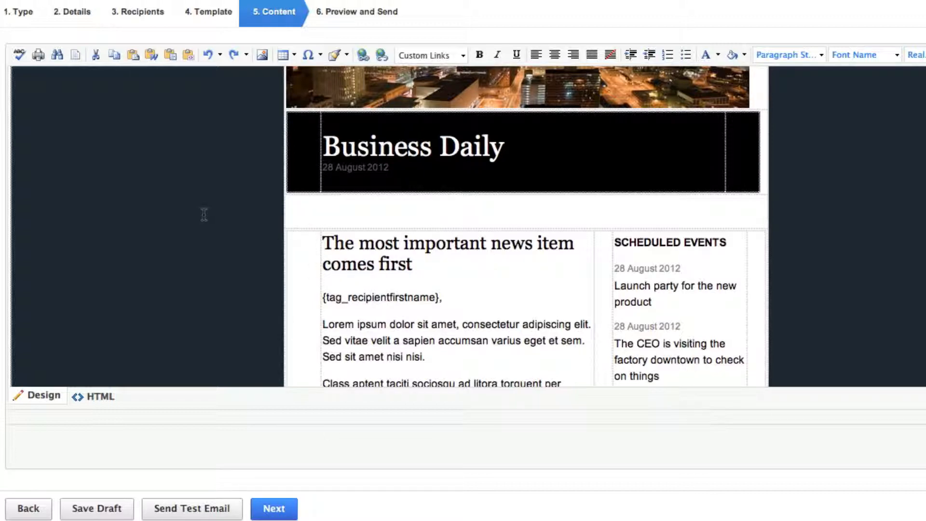
click(471, 282)
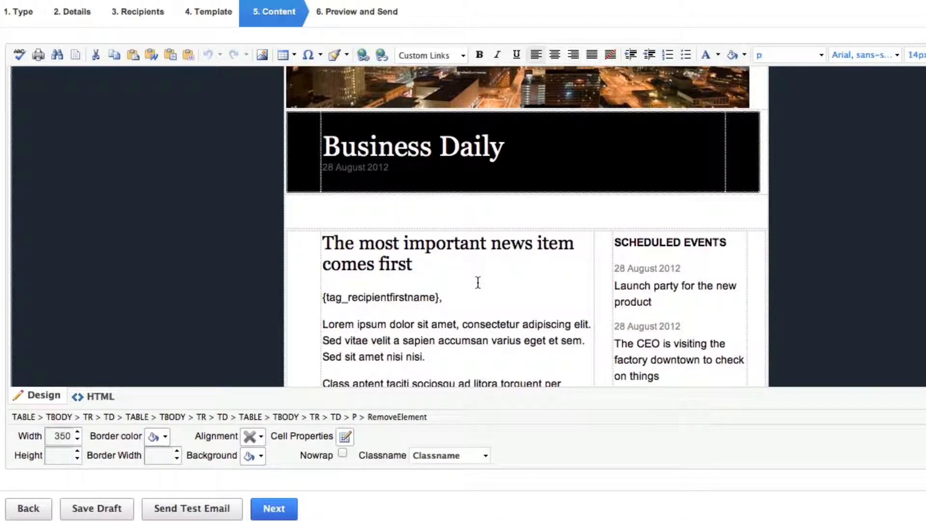
Send a test email of the campaign, replacing the prefilled recipient with the sender's own e-mail address
click(193, 509)
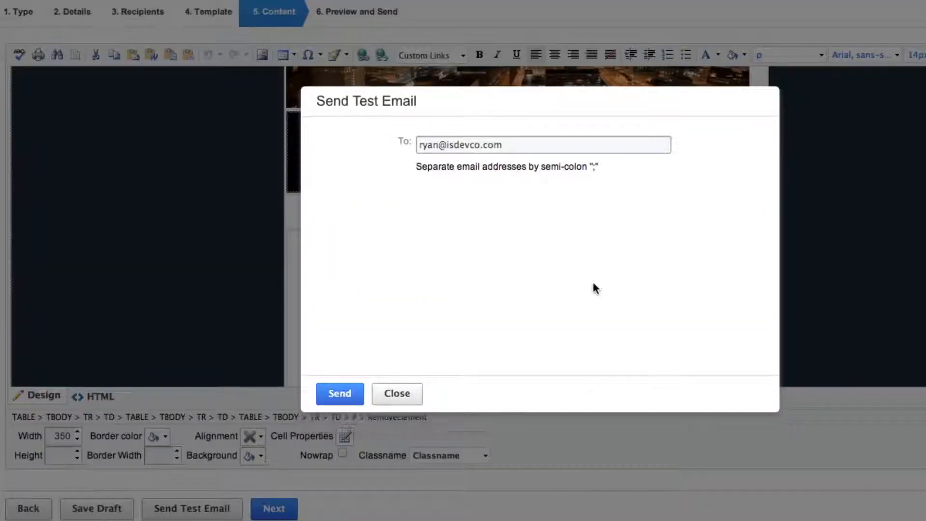
drag(501, 146, 386, 145)
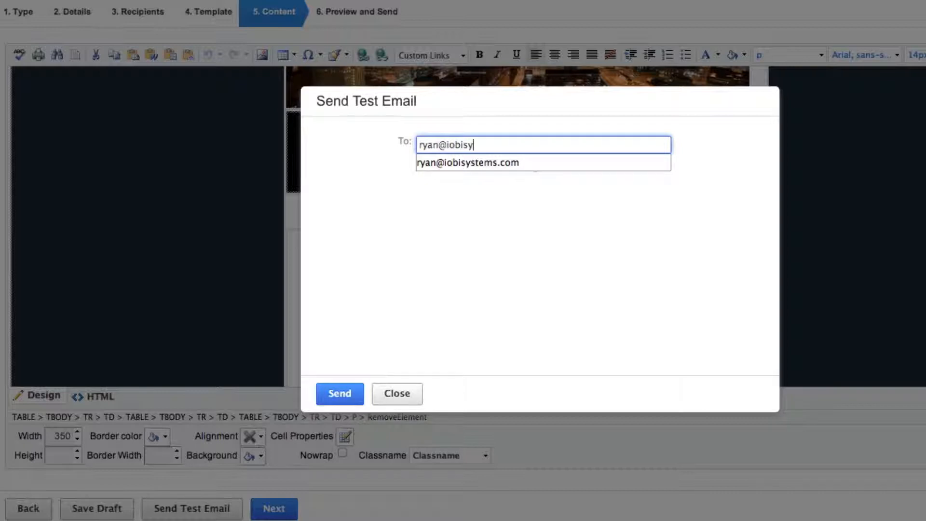
key(Down)
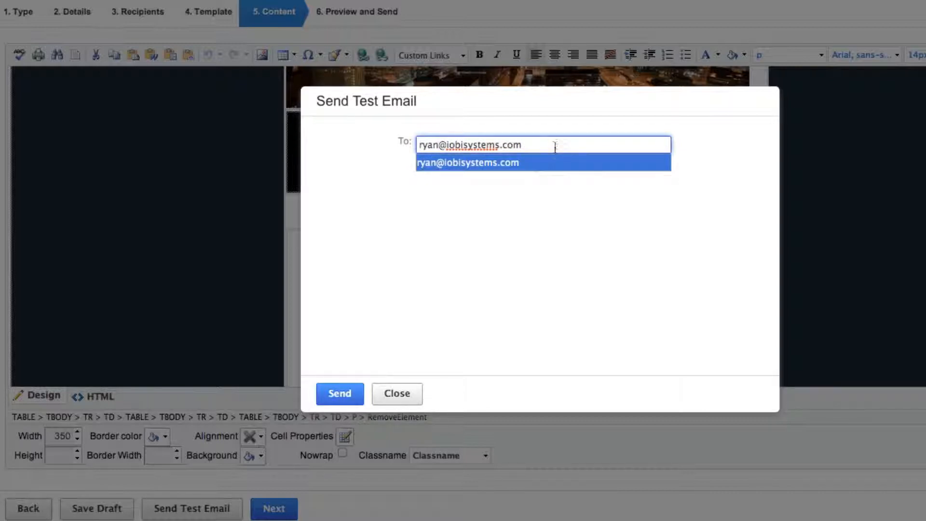
key(Up)
click(552, 227)
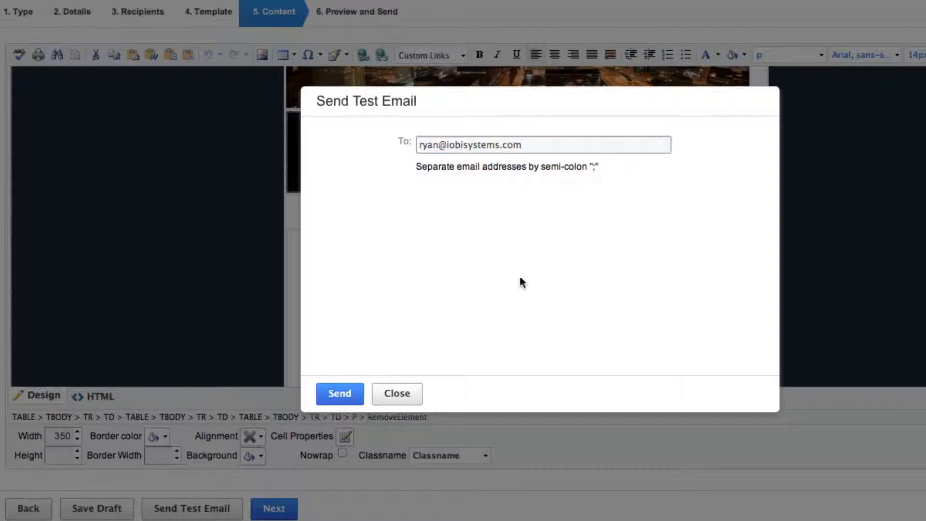
click(338, 395)
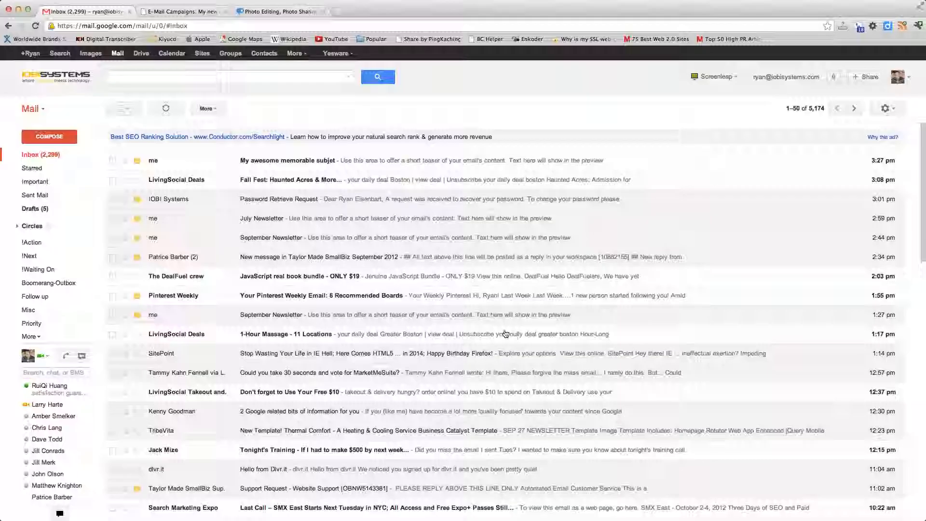
Open the test message "My awesome memorable subjet" in the Gmail inbox and check the whole newsletter from header to footer
click(259, 164)
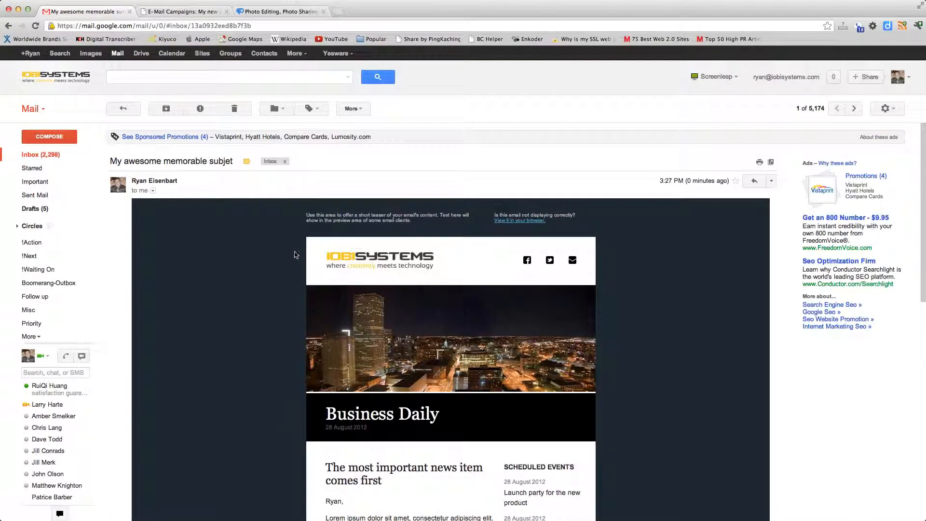
scroll(276, 255, down, 3)
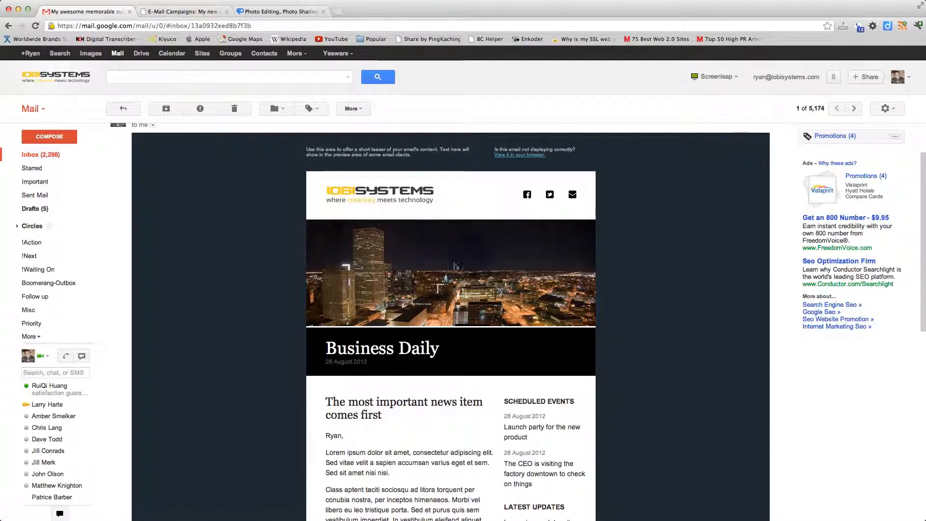
scroll(534, 312, down, 3)
scroll(485, 303, down, 7)
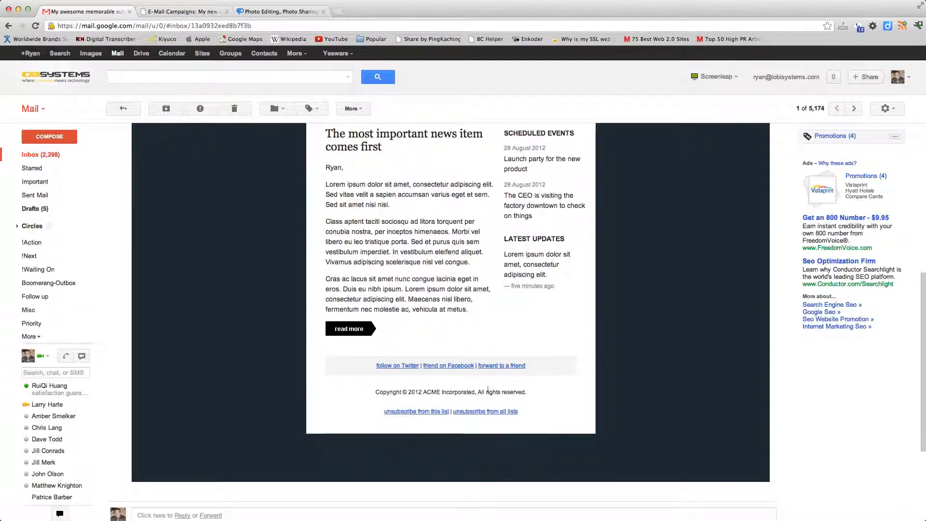
scroll(488, 389, down, 4)
scroll(480, 387, up, 15)
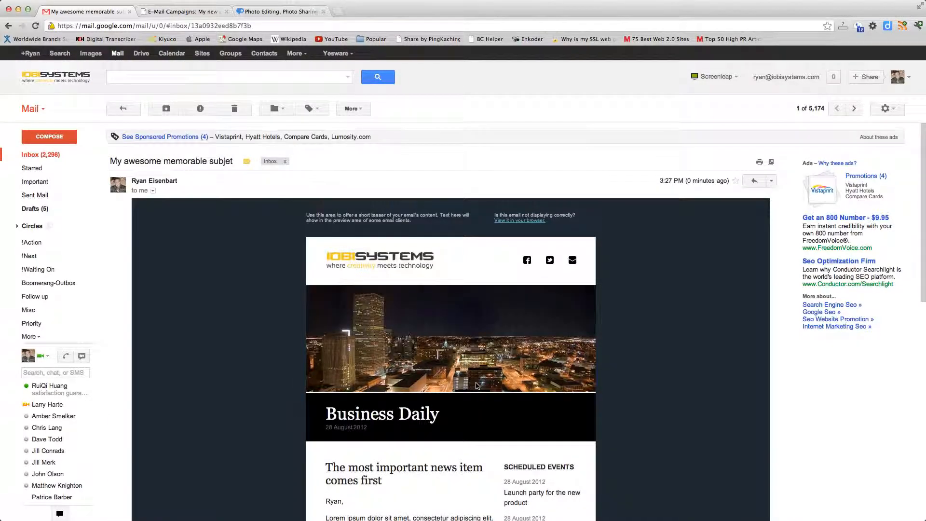
Return to the campaign editor, advance to the Preview and Send stage and look through the newsletter preview
click(166, 14)
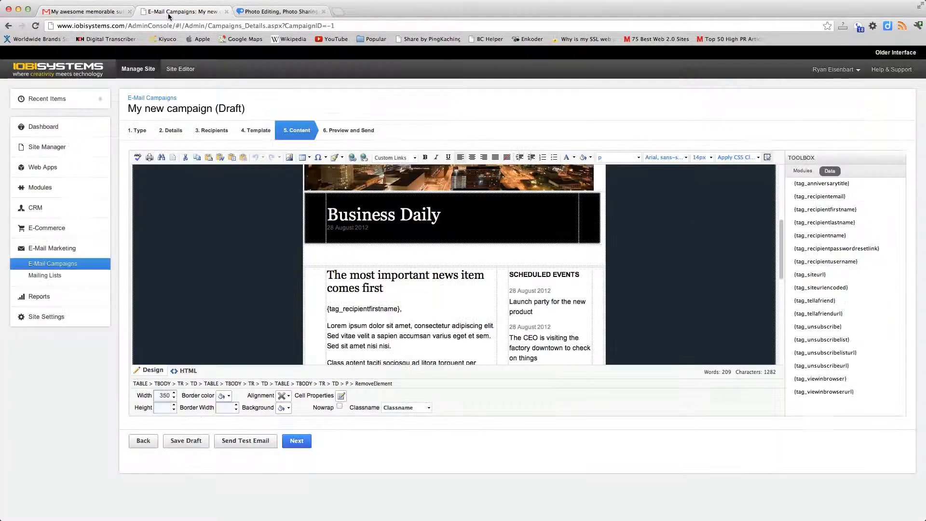
scroll(454, 303, down, 2)
scroll(454, 303, up, 3)
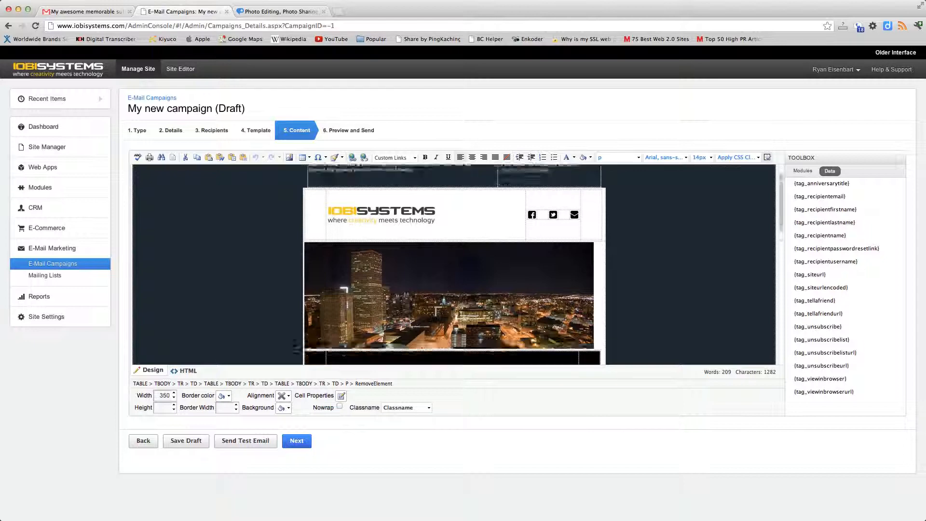
scroll(446, 308, down, 4)
scroll(407, 307, up, 2)
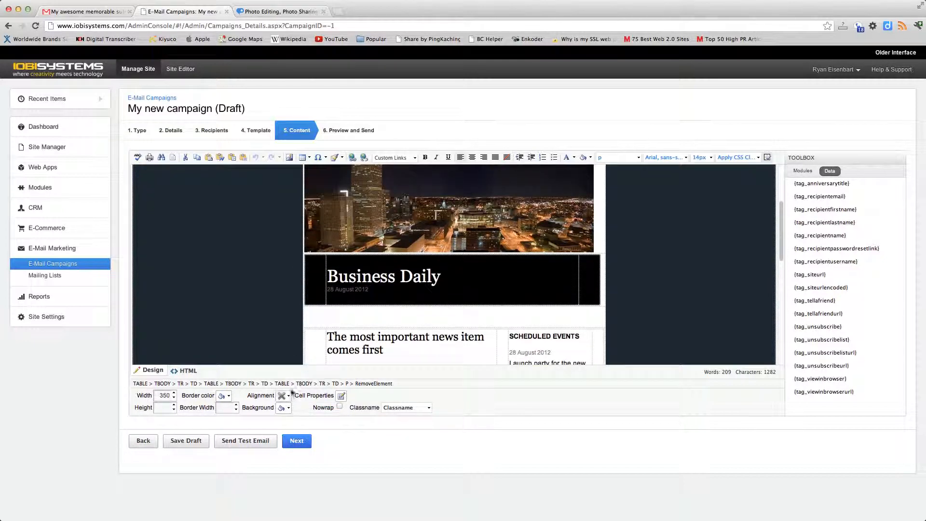
click(296, 441)
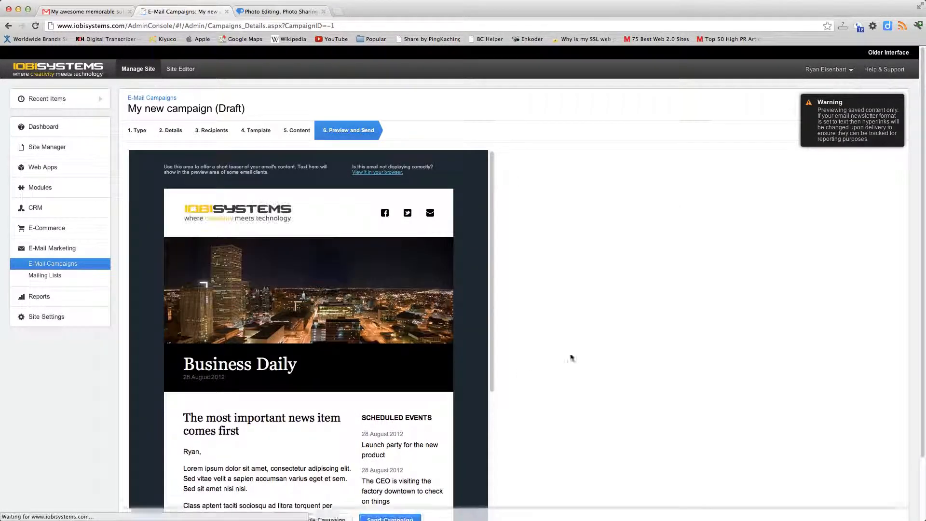
drag(492, 299, 485, 475)
drag(491, 443, 485, 292)
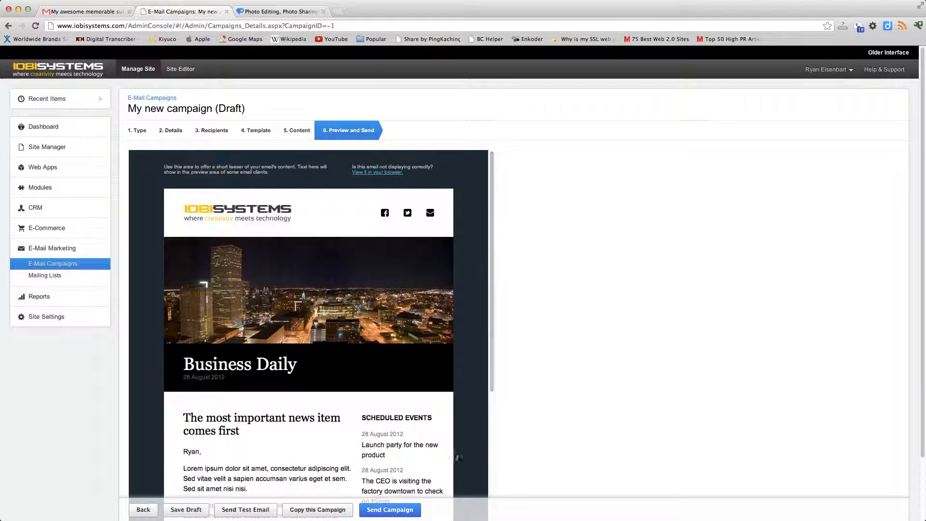
Send the campaign after reviewing its confirmation details, and look through the resulting campaign info and stats
click(391, 510)
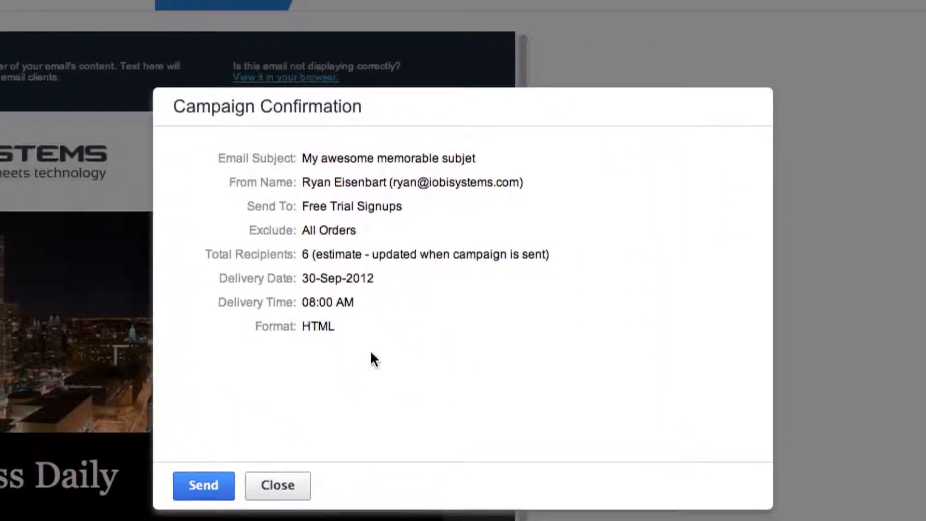
drag(397, 317, 371, 153)
click(371, 154)
click(212, 486)
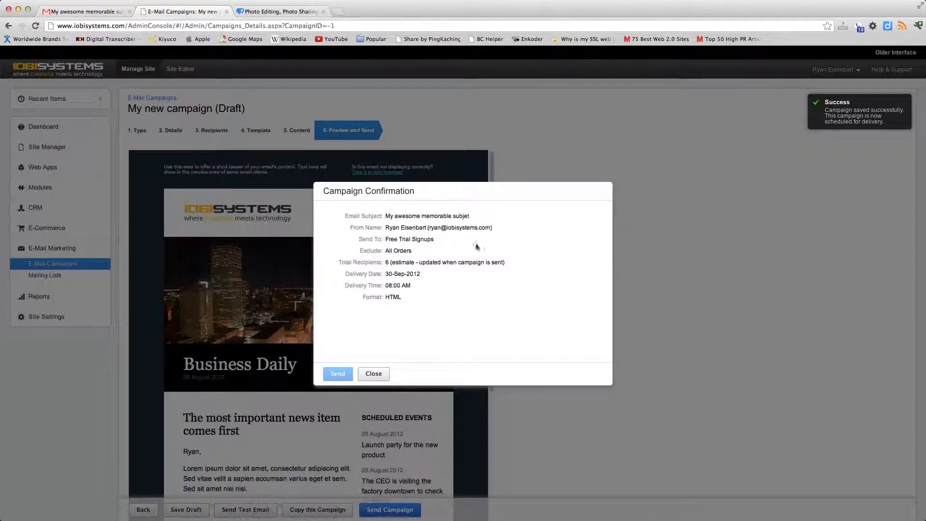
click(374, 375)
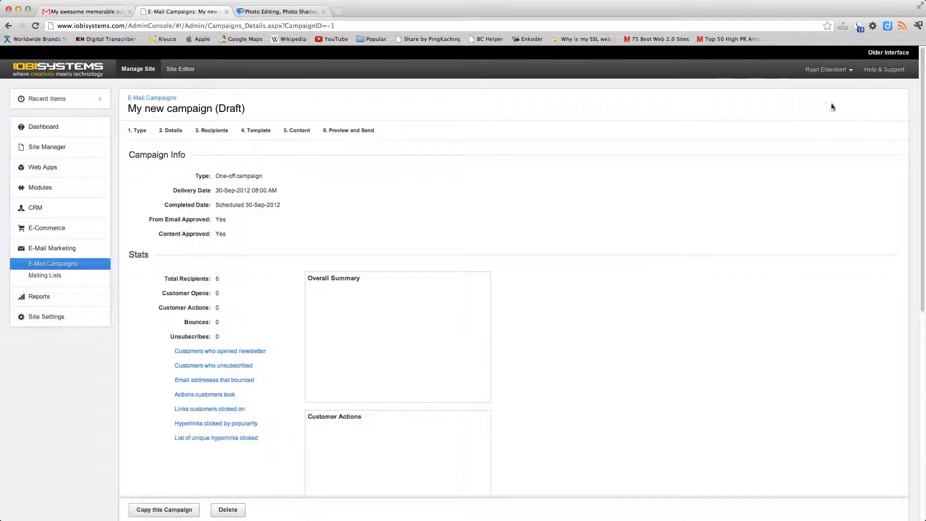
scroll(680, 237, down, 5)
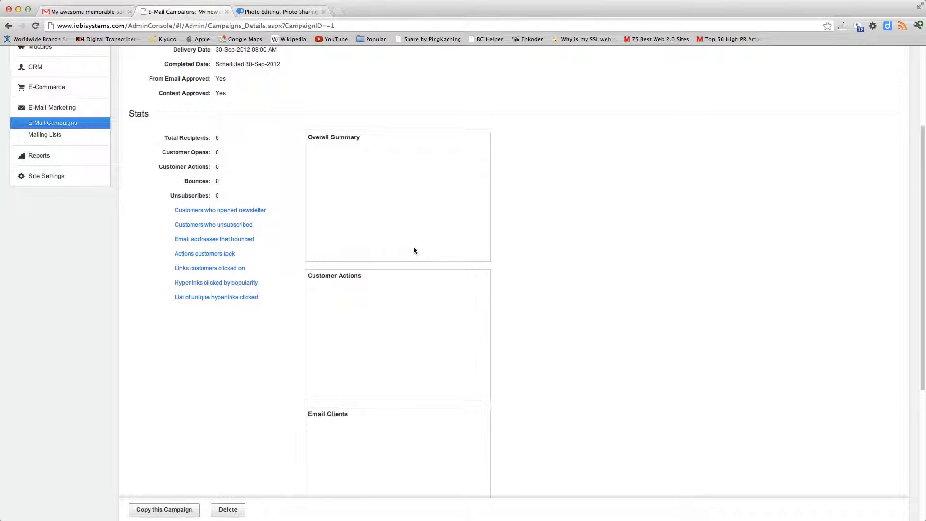
scroll(452, 259, up, 5)
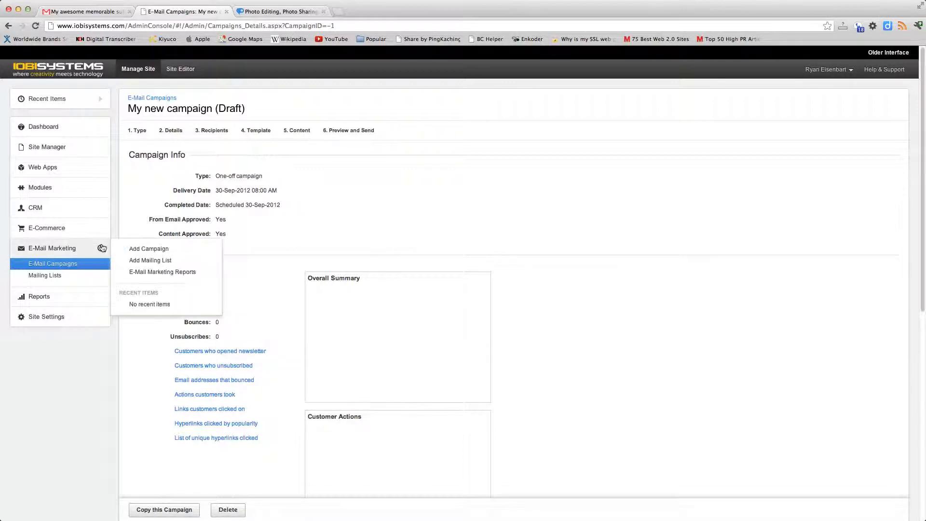
Open the completed campaign "What Do You Want To Learn" and examine its campaign info, stats and charts
click(66, 266)
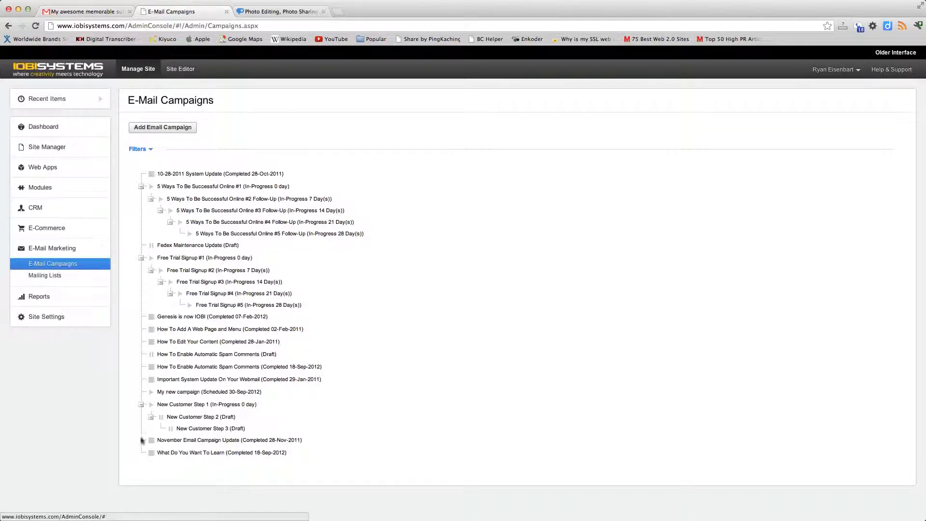
click(181, 455)
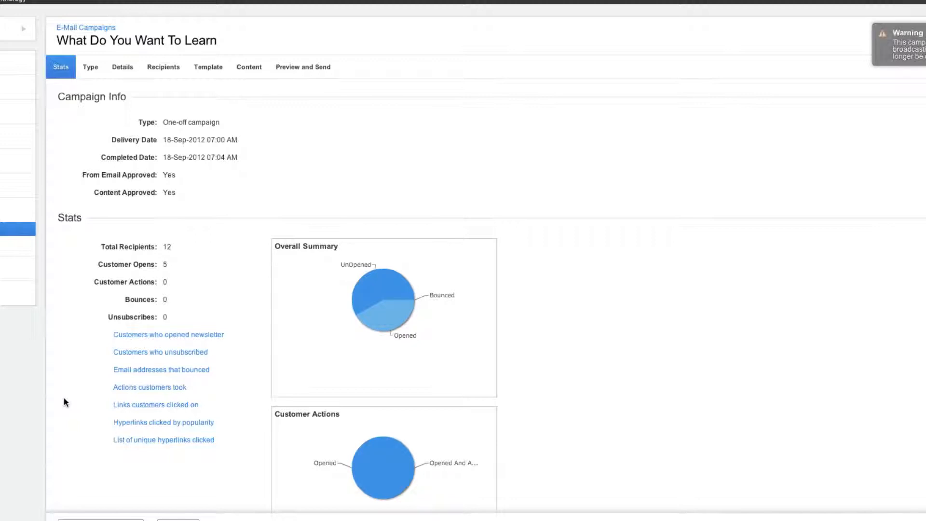
scroll(64, 398, down, 2)
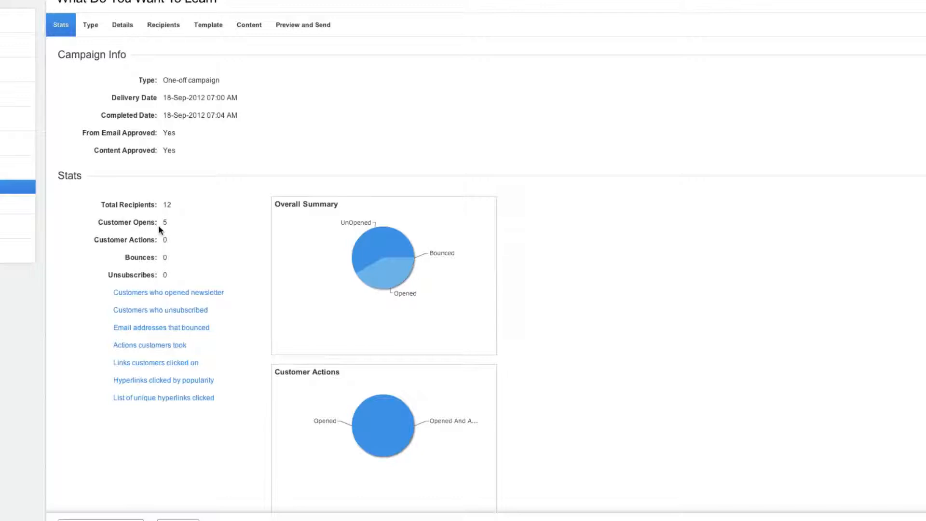
scroll(203, 286, down, 3)
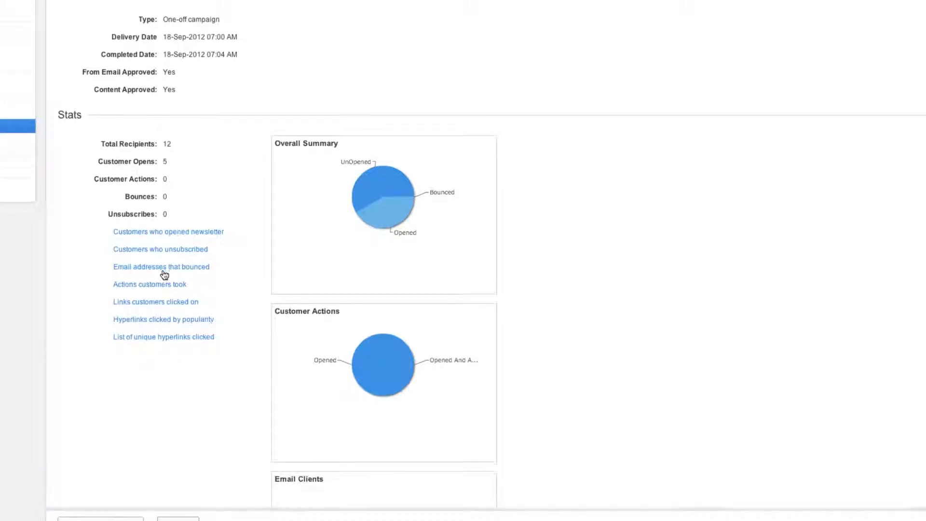
scroll(164, 270, down, 2)
scroll(163, 274, down, 3)
scroll(163, 274, down, 1)
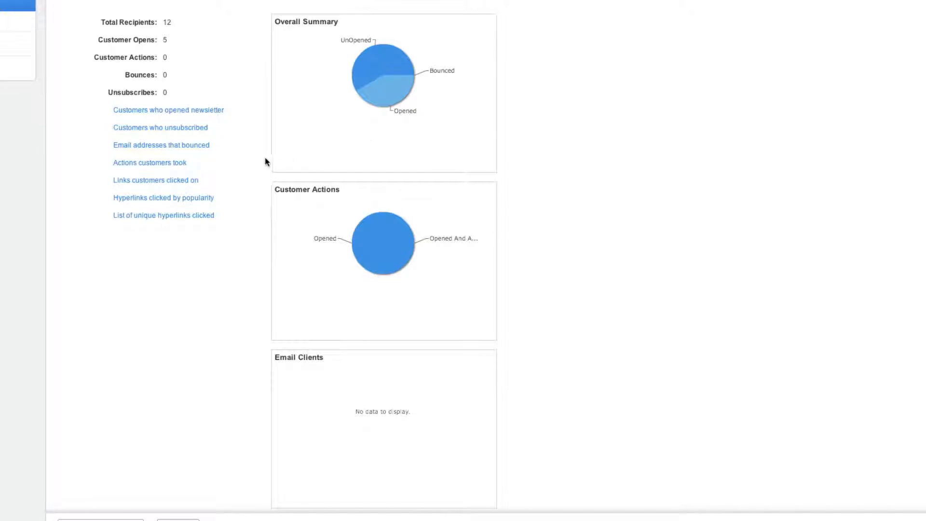
scroll(263, 159, up, 2)
scroll(262, 158, up, 8)
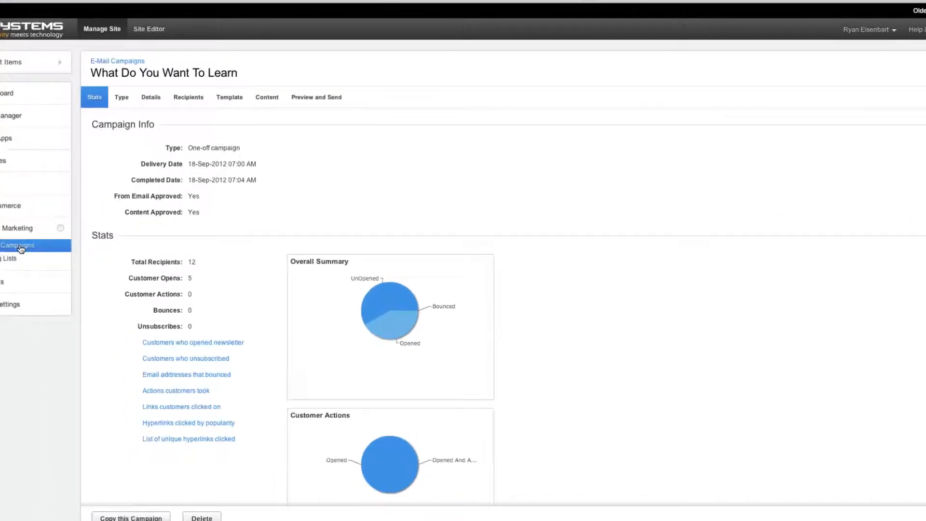
Start another email campaign from the campaign list, accepting the default type and details, and continue to its recipients
click(21, 249)
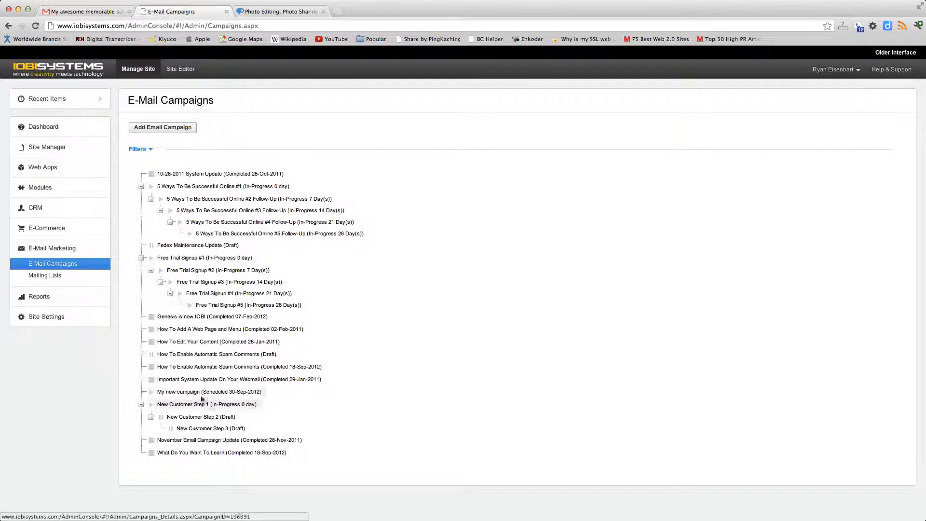
click(163, 127)
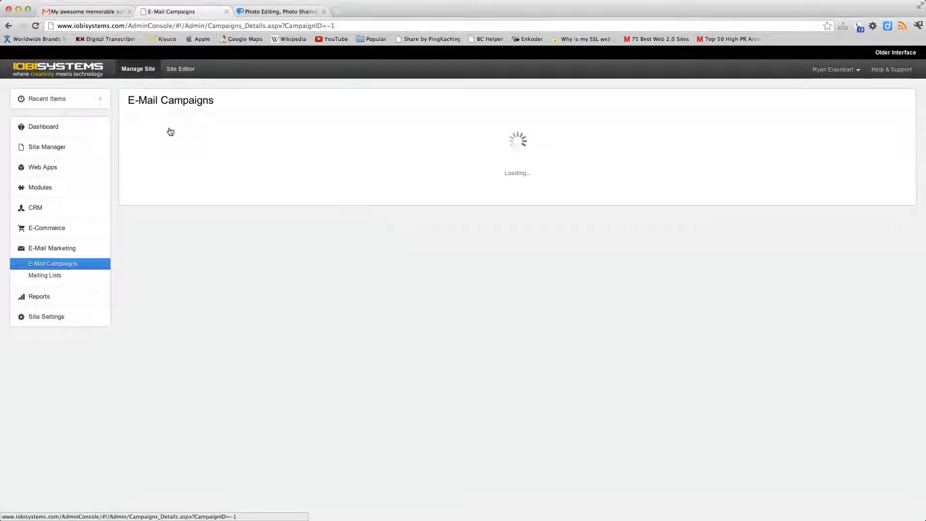
click(151, 209)
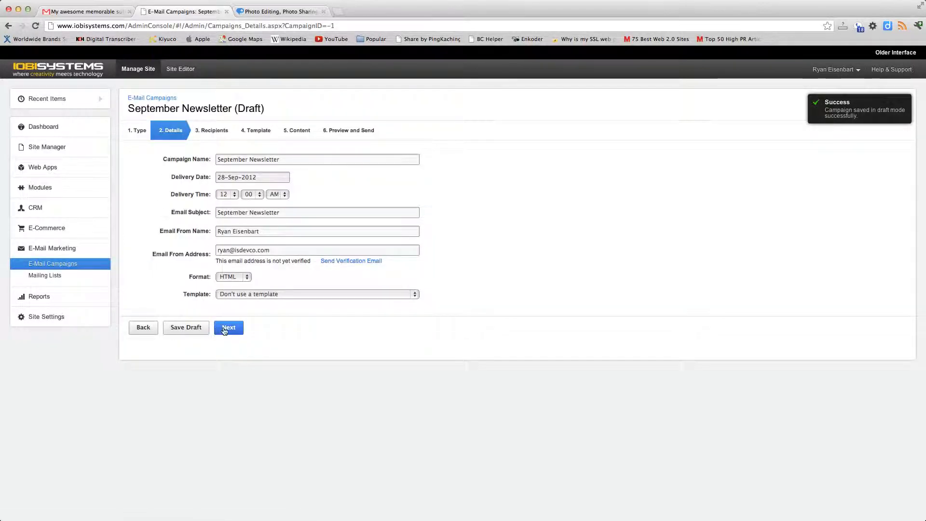
click(224, 329)
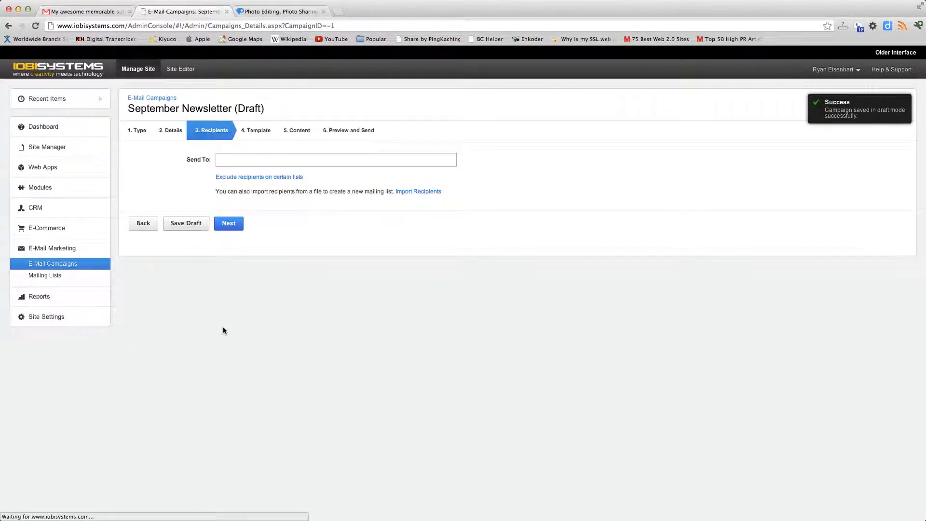
Send the September Newsletter to All Customers and base it on the "News #3 - Business" template
click(240, 161)
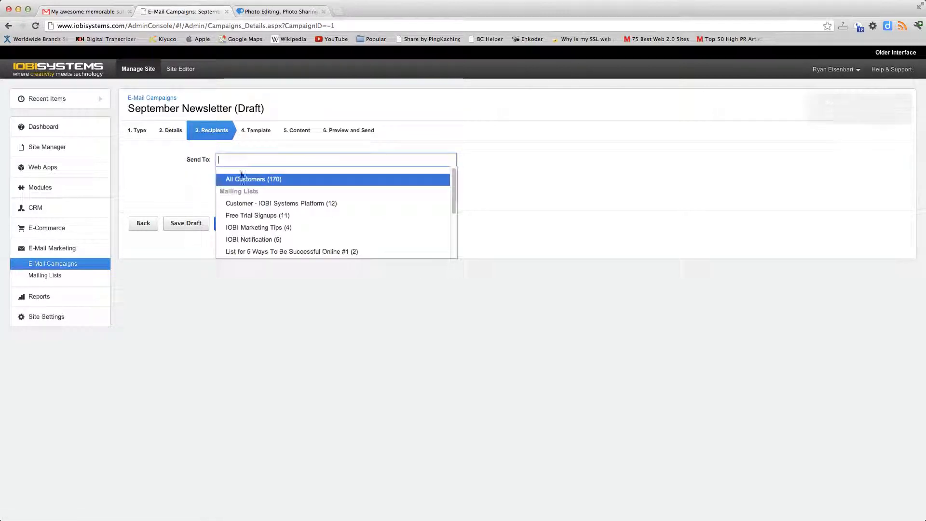
click(244, 180)
click(226, 224)
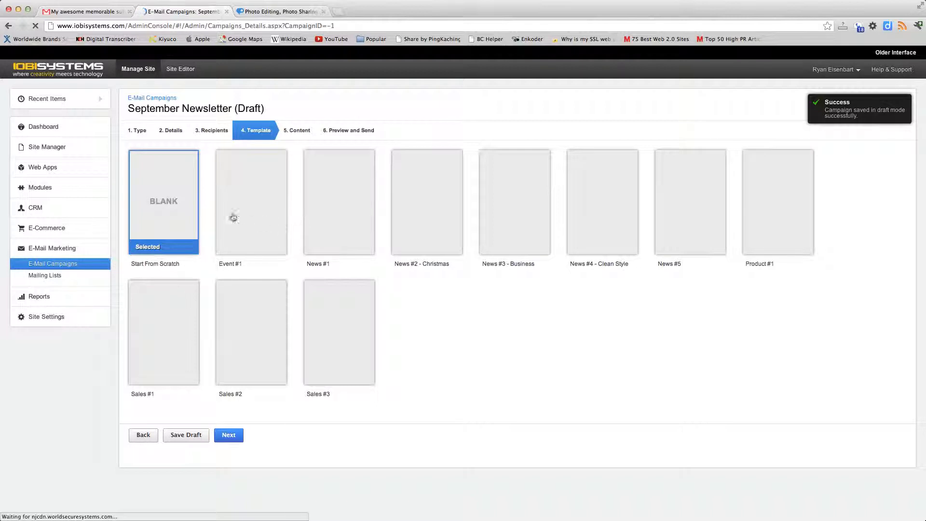
click(517, 227)
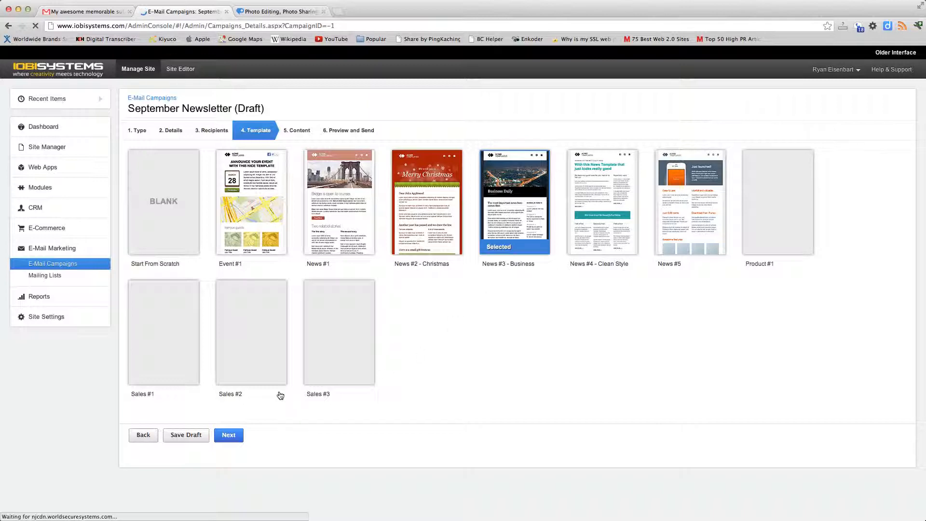
click(229, 435)
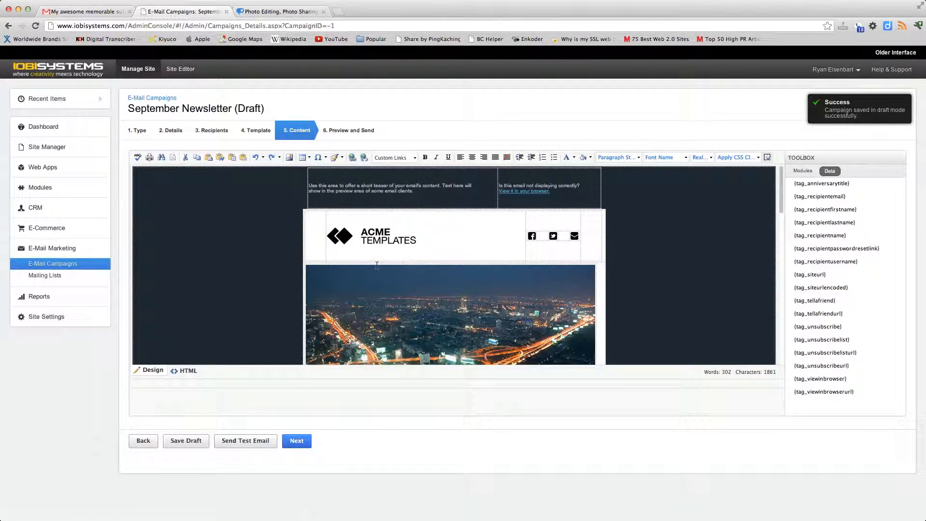
Look through the September Newsletter's template content, checking the logo, banner image and article text
click(386, 244)
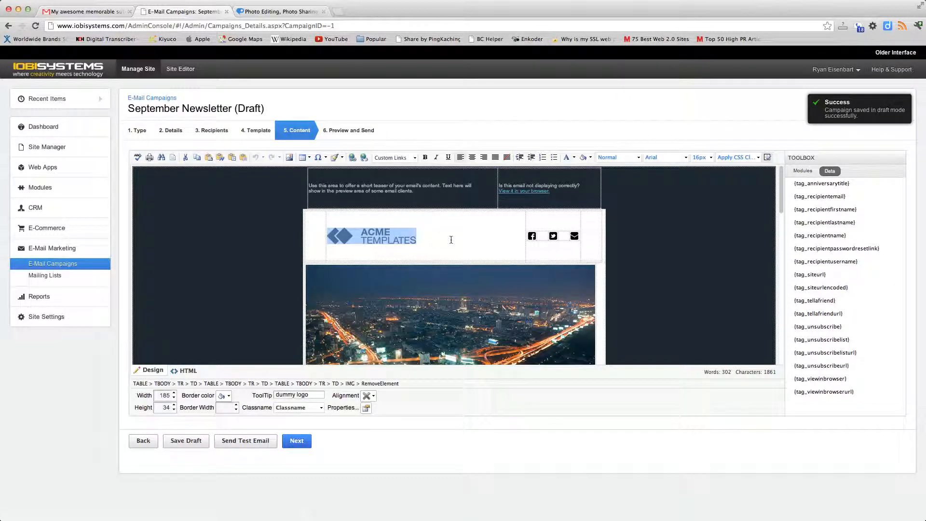
click(402, 243)
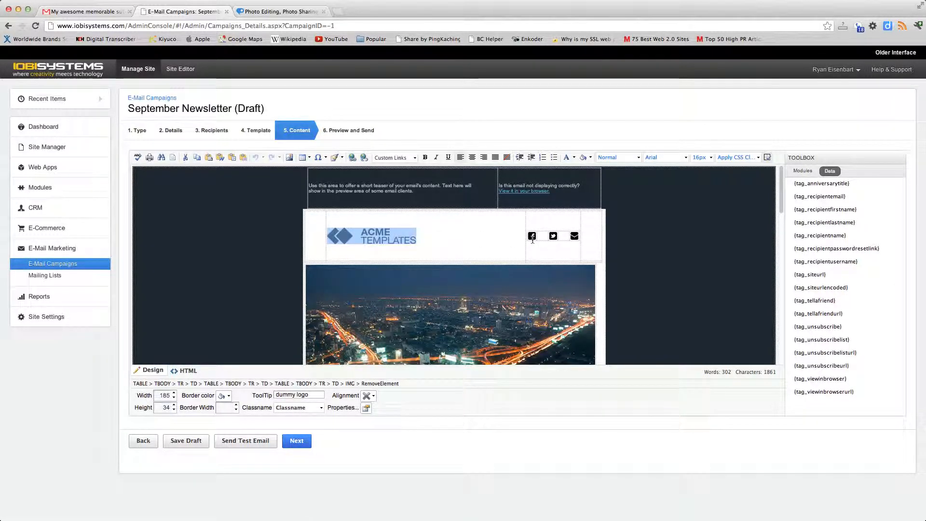
scroll(492, 270, down, 2)
click(442, 271)
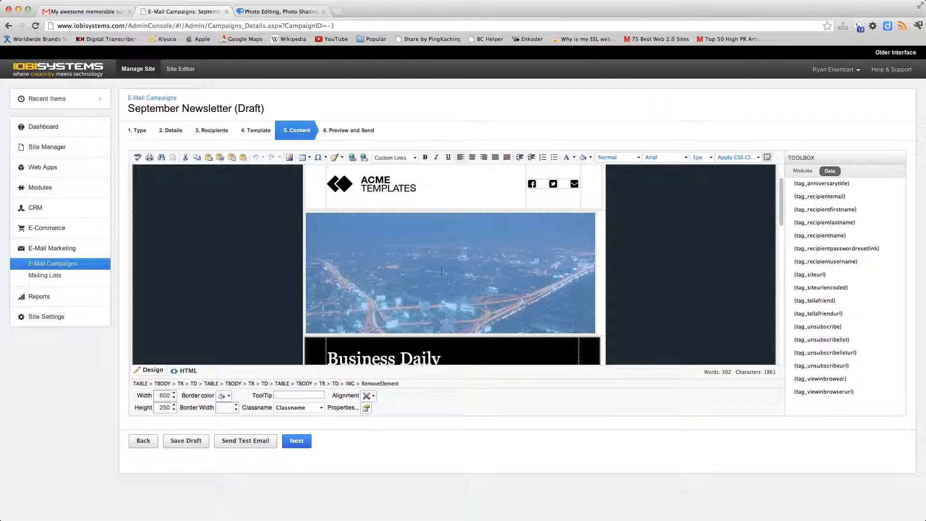
scroll(442, 272, down, 12)
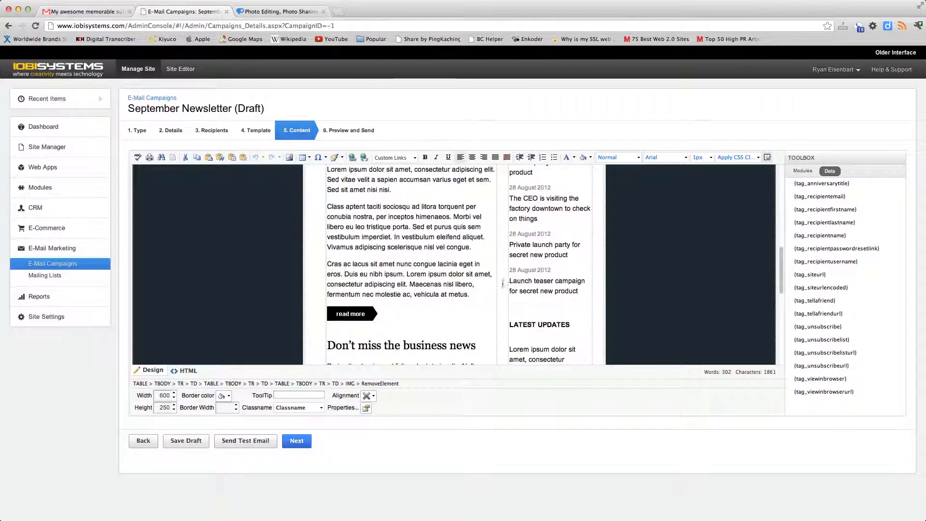
scroll(503, 284, up, 12)
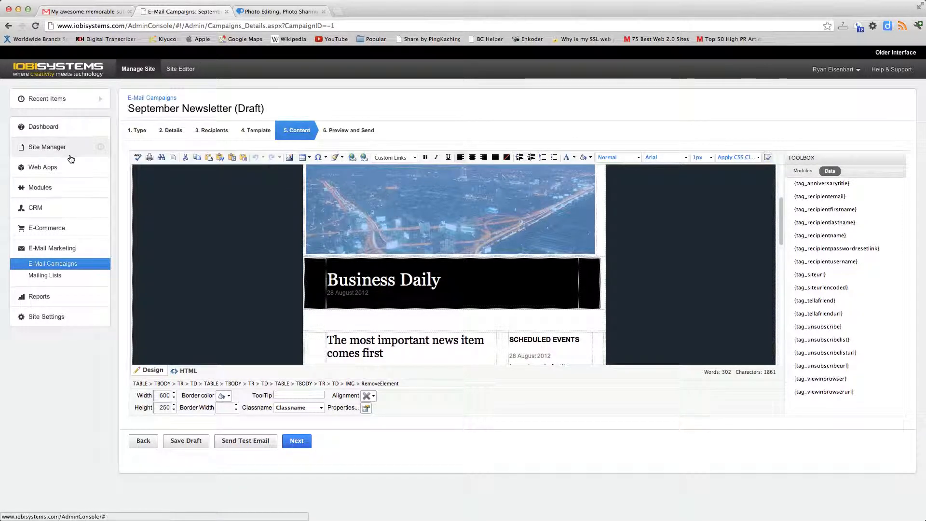
Add a one-off follow-up to "My new campaign" from the campaign list, keeping the default details, and continue to its recipients
click(55, 265)
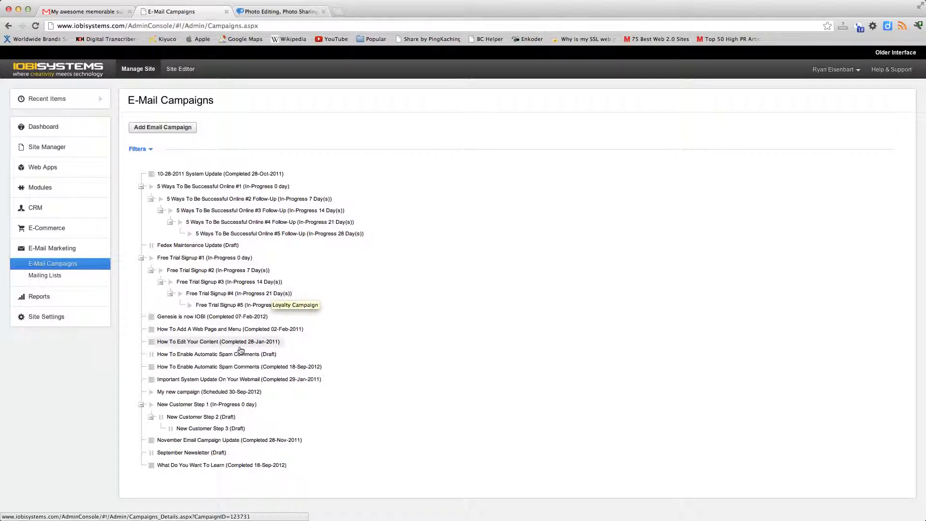
right_click(183, 394)
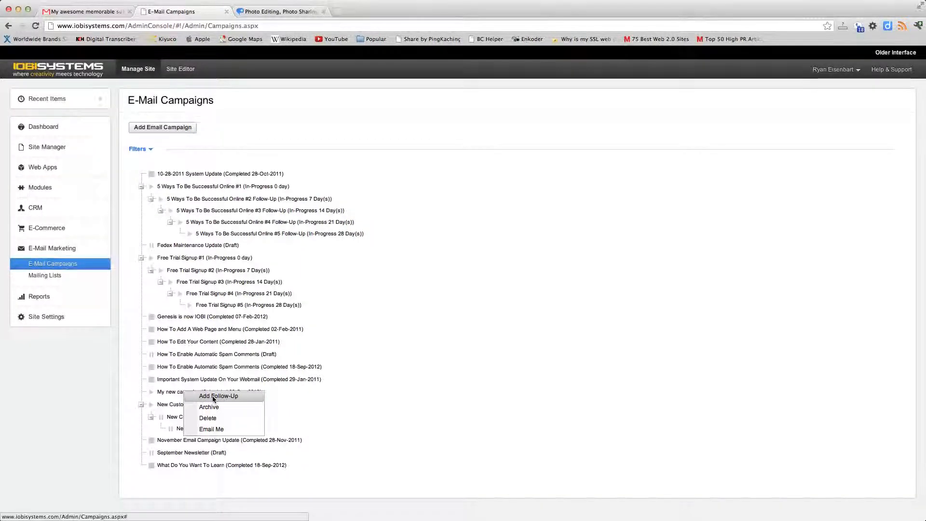
click(214, 396)
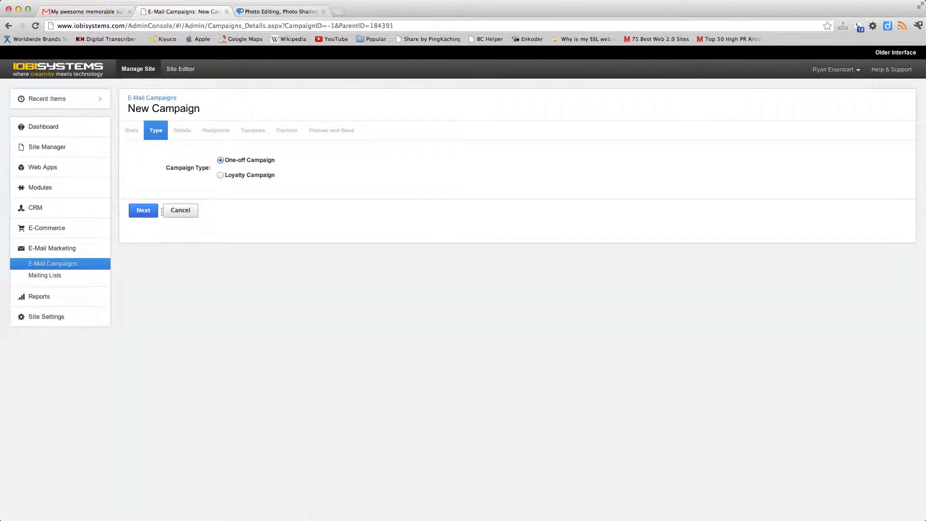
click(143, 210)
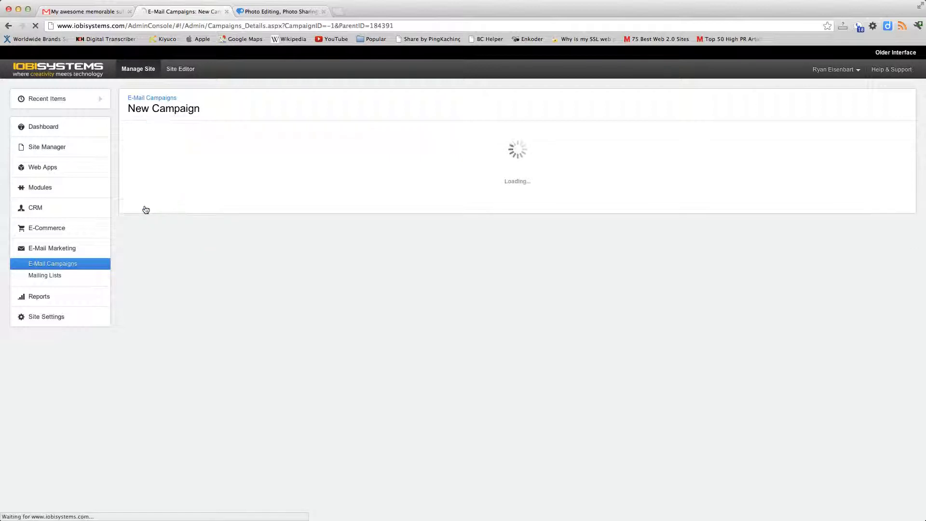
click(225, 327)
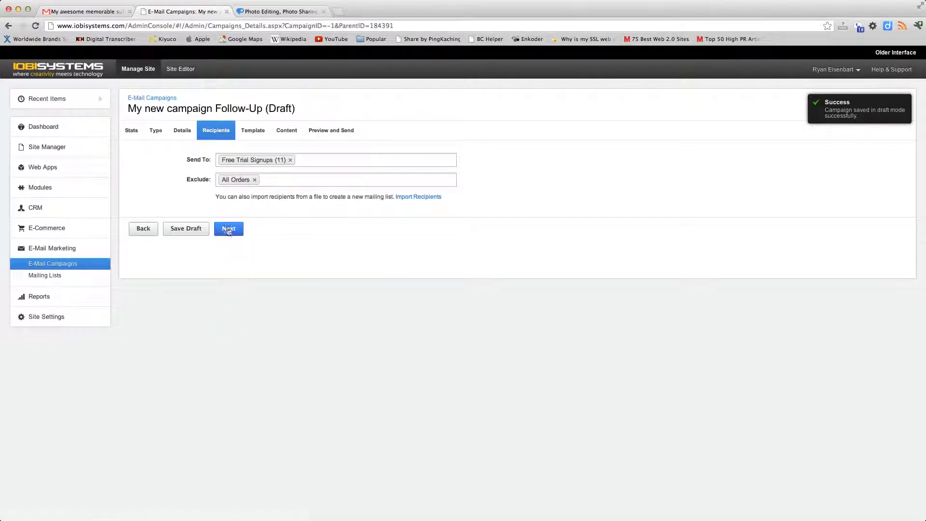
Remove All Orders from the follow-up's excluded recipients and continue to its content without applying a new template
mouse_move(291, 163)
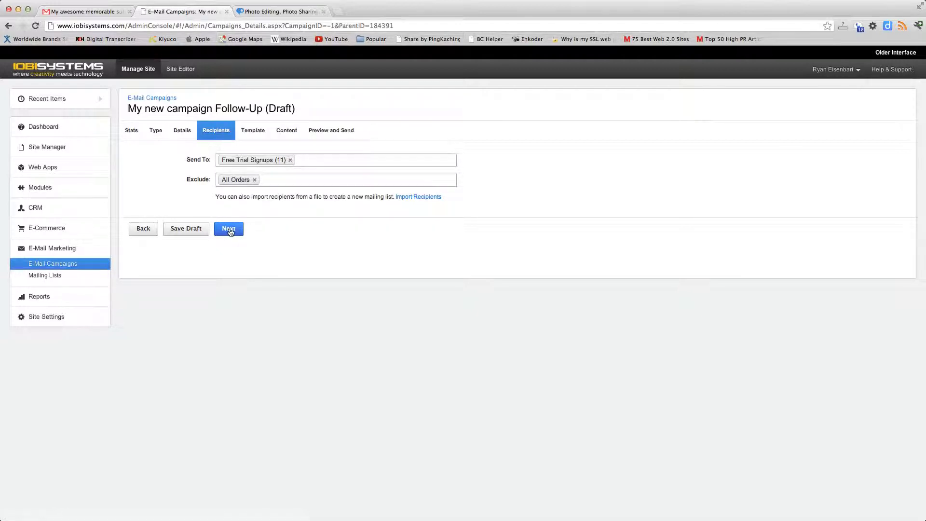
click(254, 180)
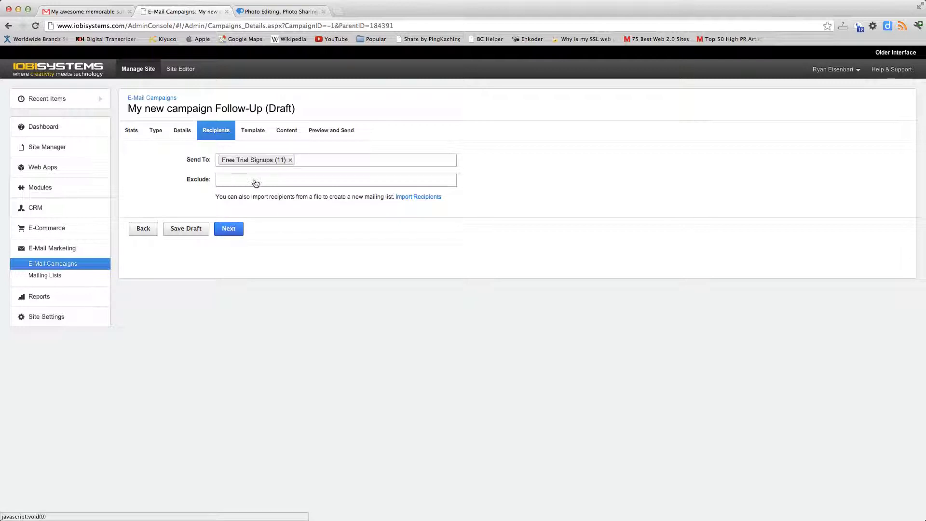
click(230, 227)
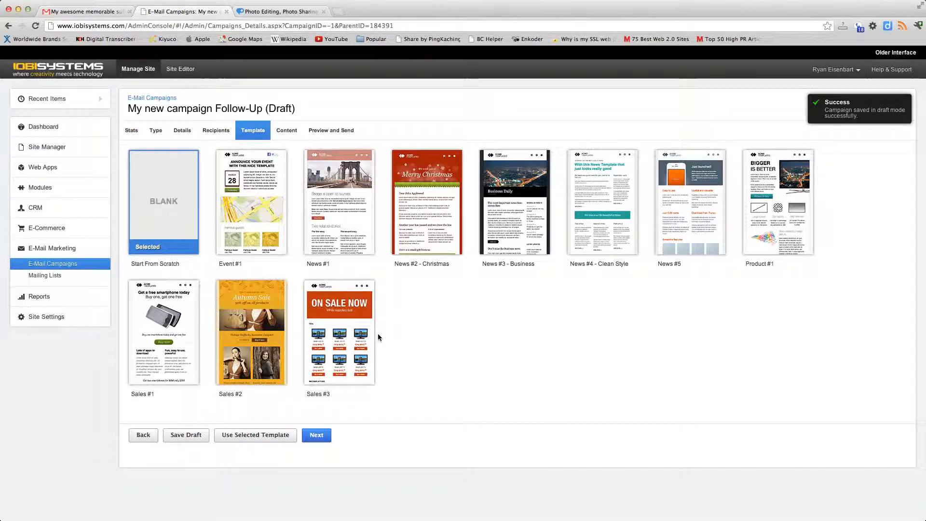
click(316, 436)
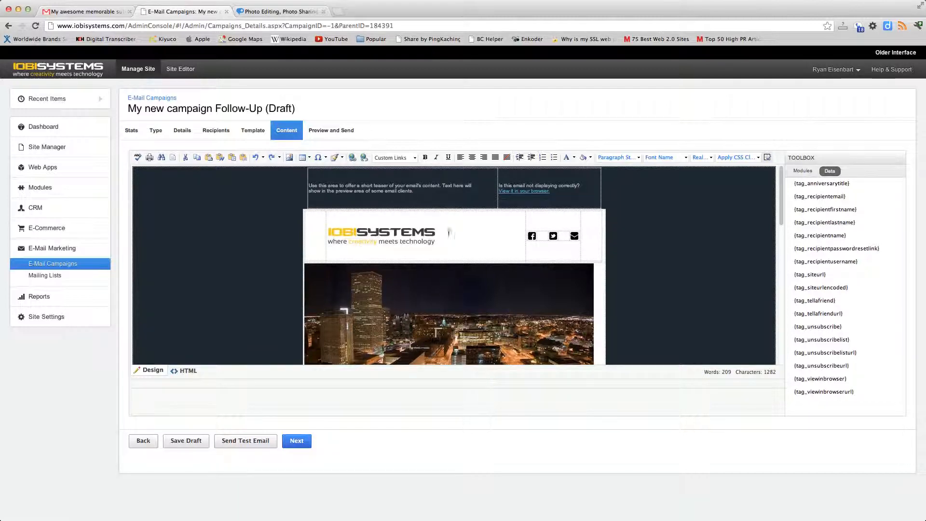
Look through the follow-up newsletter's content from the logo and banner image to the articles and footer links
scroll(455, 242, down, 2)
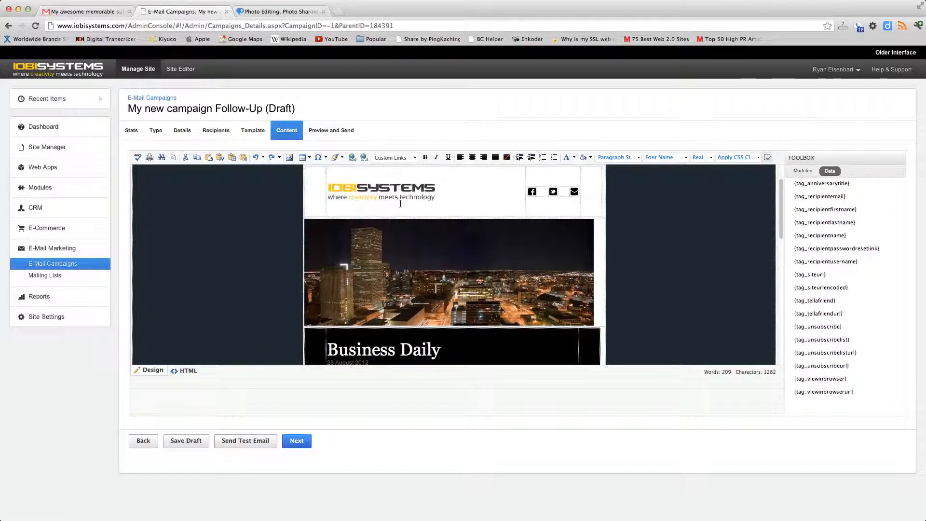
click(474, 200)
scroll(535, 208, down, 2)
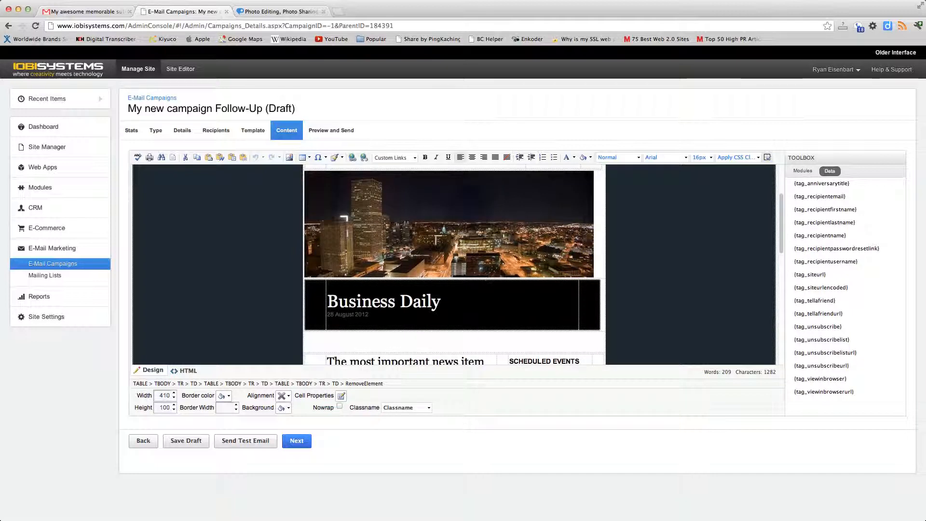
scroll(615, 261, down, 10)
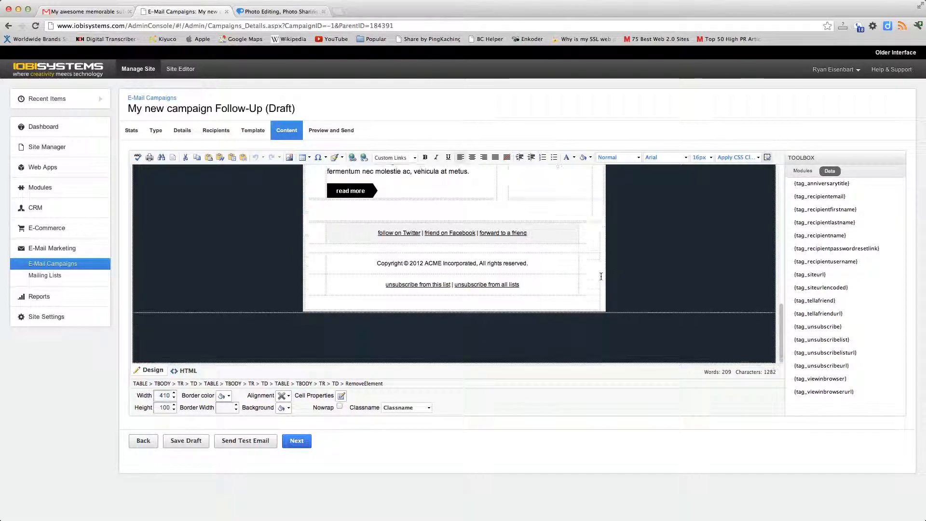
scroll(602, 276, up, 5)
scroll(366, 265, up, 4)
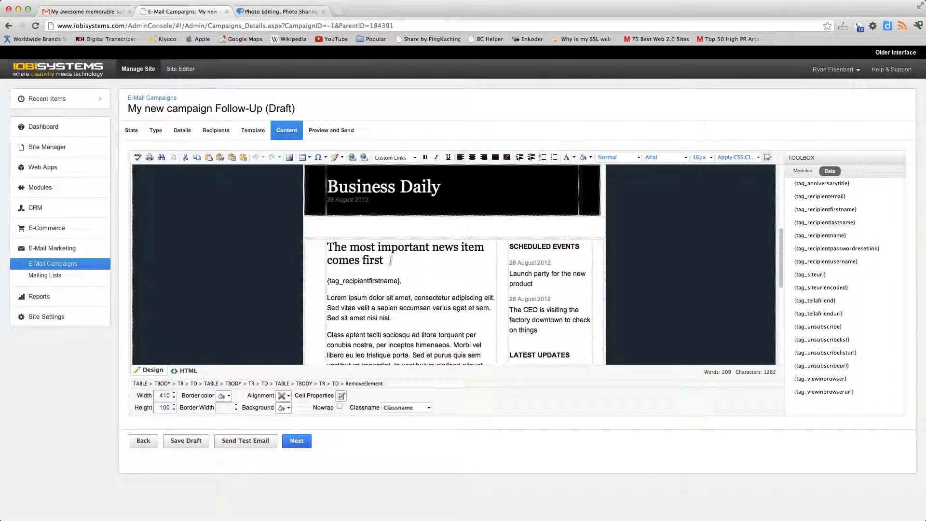
drag(384, 260, 349, 253)
click(349, 254)
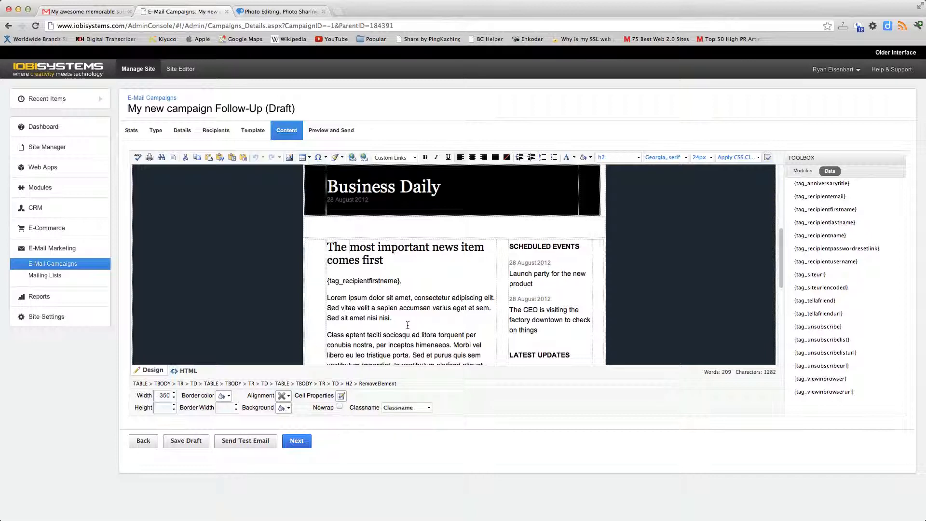
scroll(410, 320, up, 5)
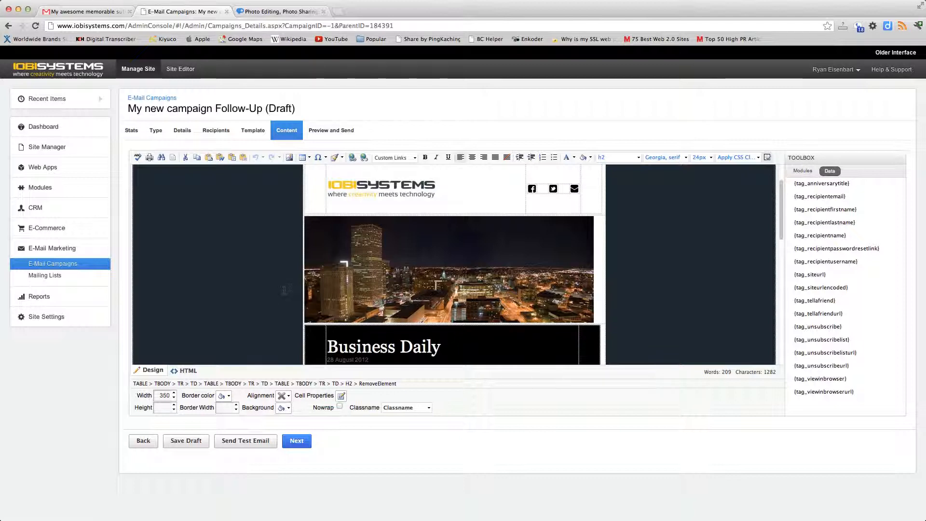
scroll(286, 294, down, 8)
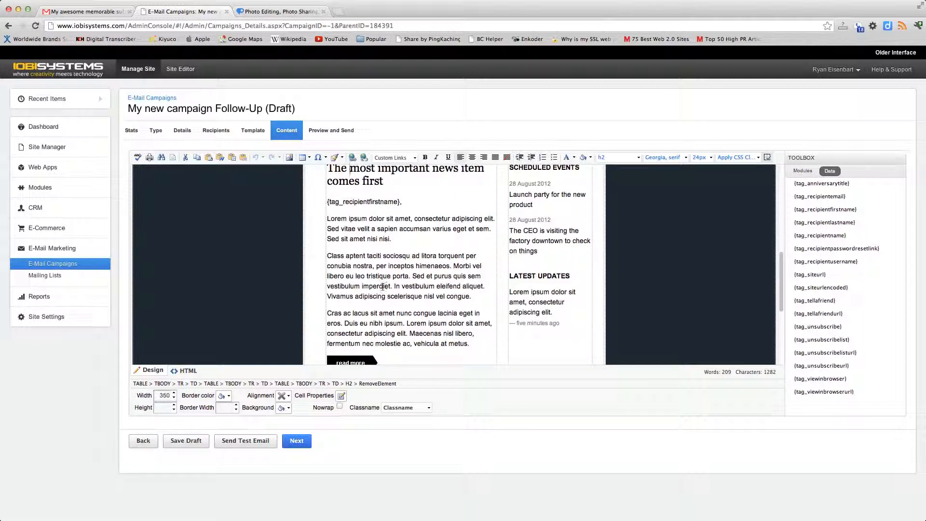
click(386, 296)
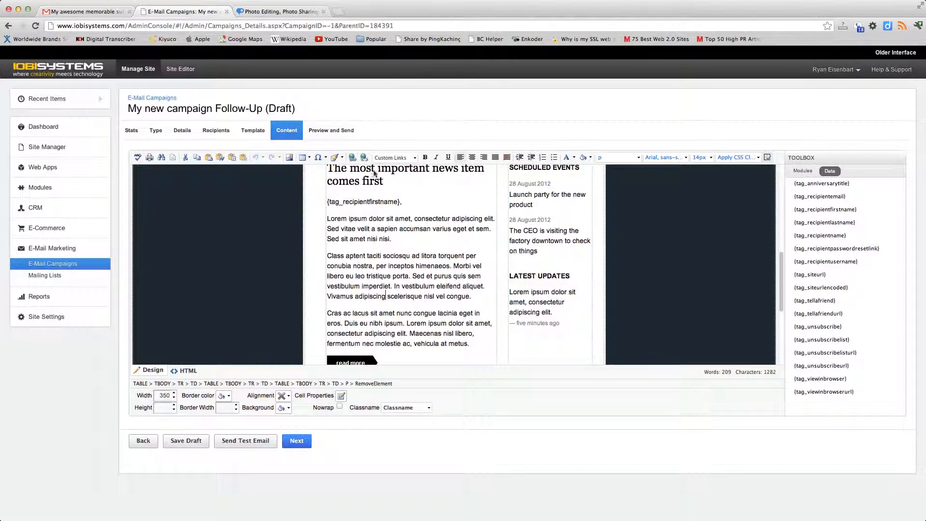
scroll(448, 243, up, 2)
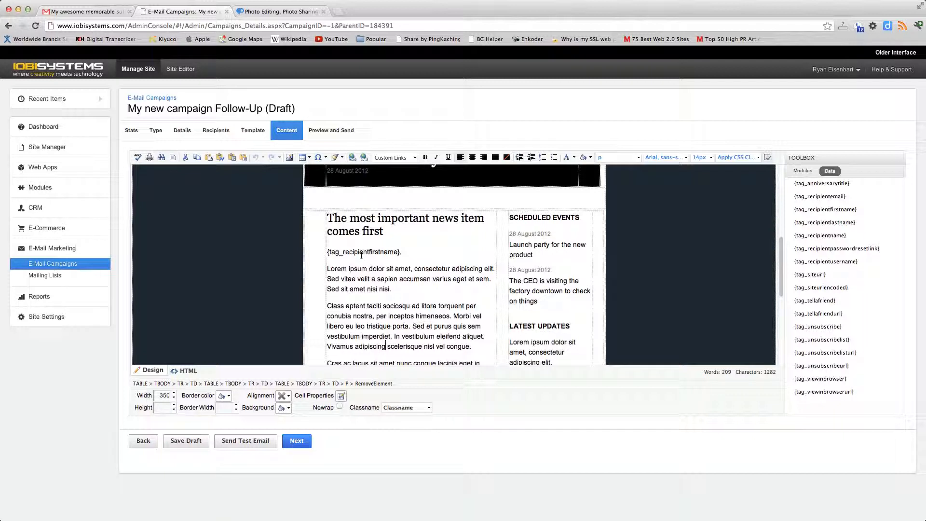
click(416, 255)
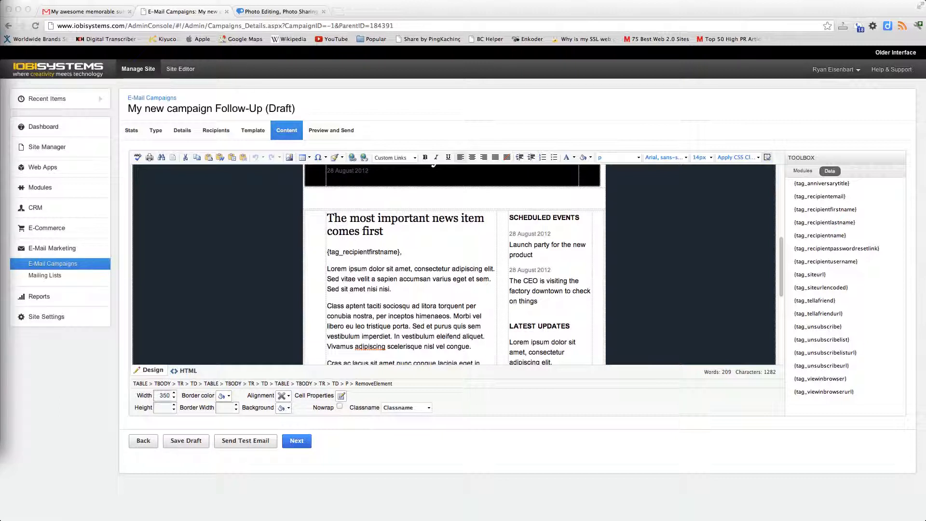
click(365, 284)
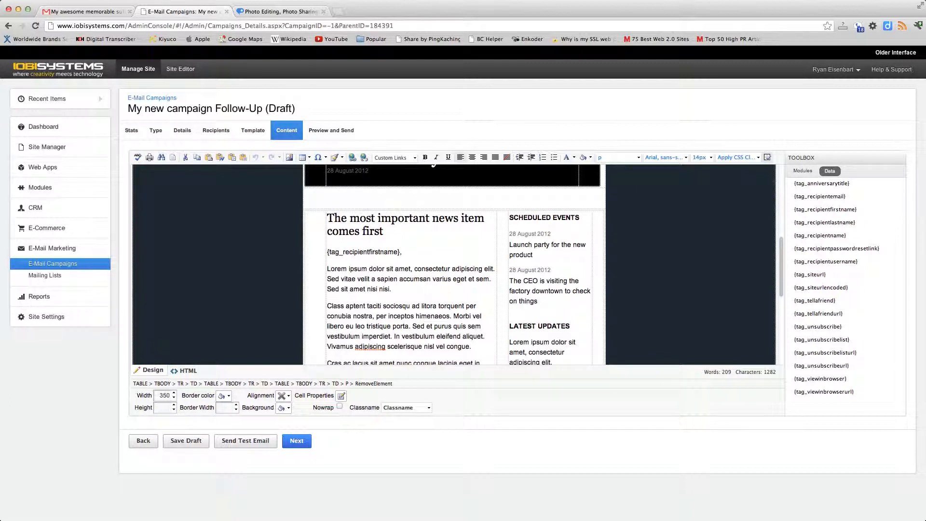
Show the modules available for the newsletter and place the cursor in the "Launch party for the new product" event text
click(797, 173)
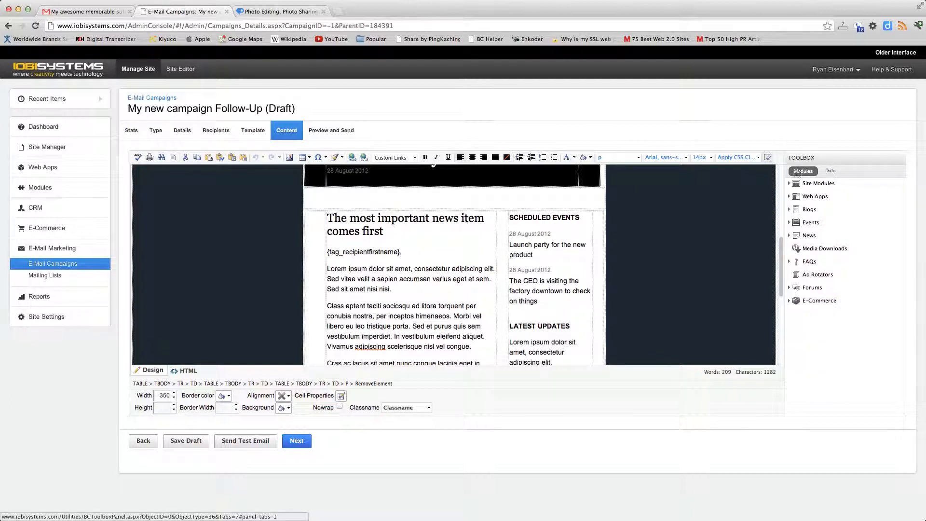
click(544, 245)
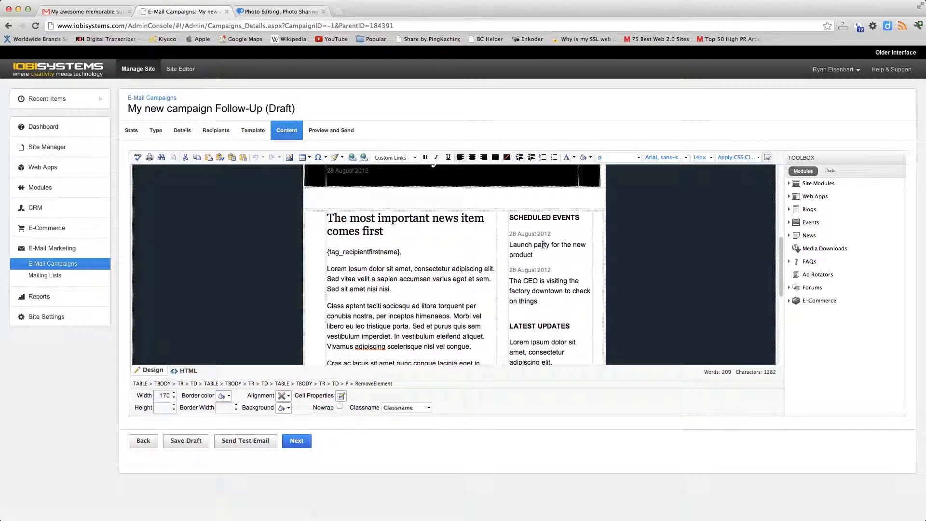